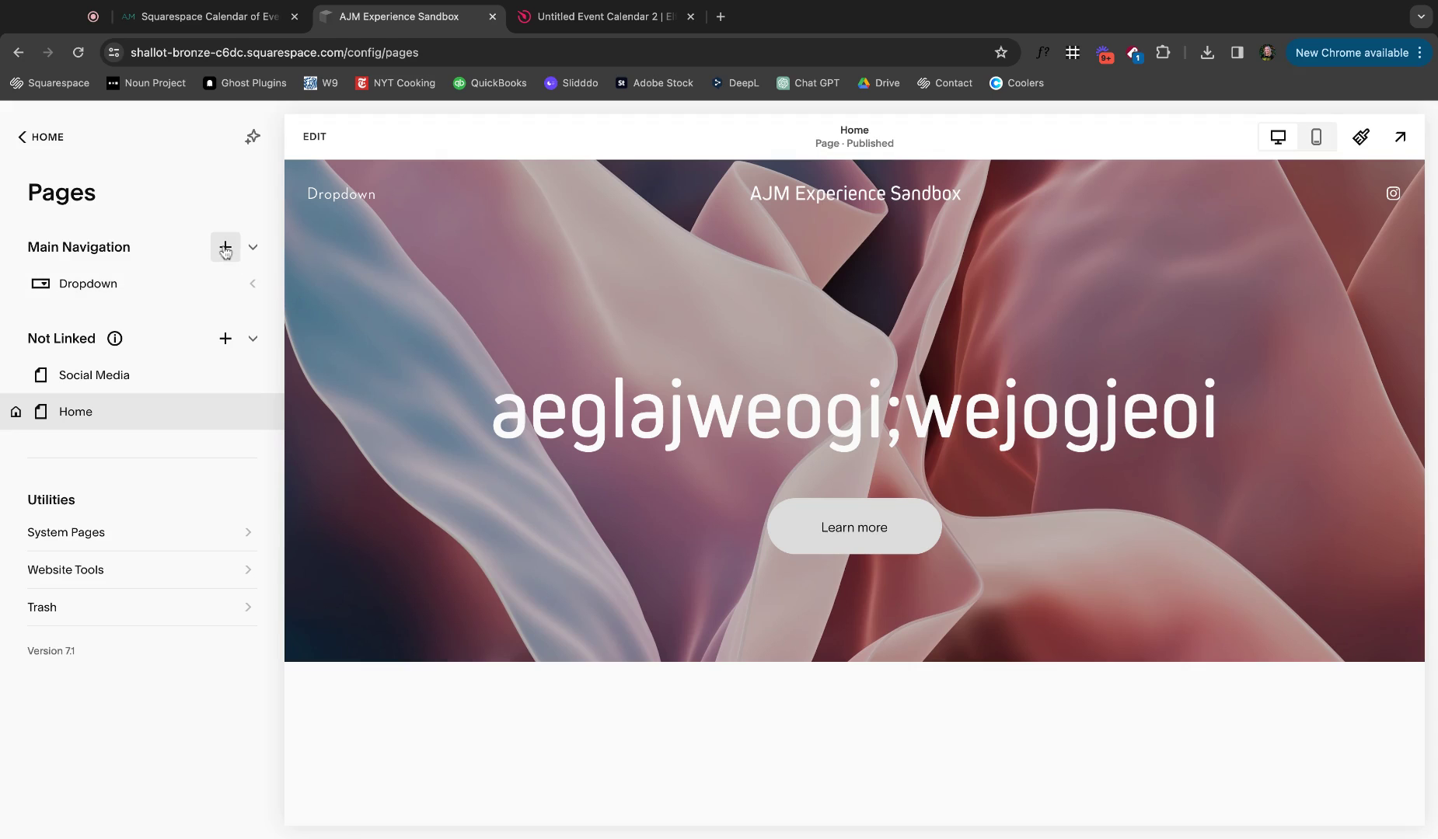
- Add a list-layout Events collection page named 'Events' to Main Navigation
left_click(226, 248)
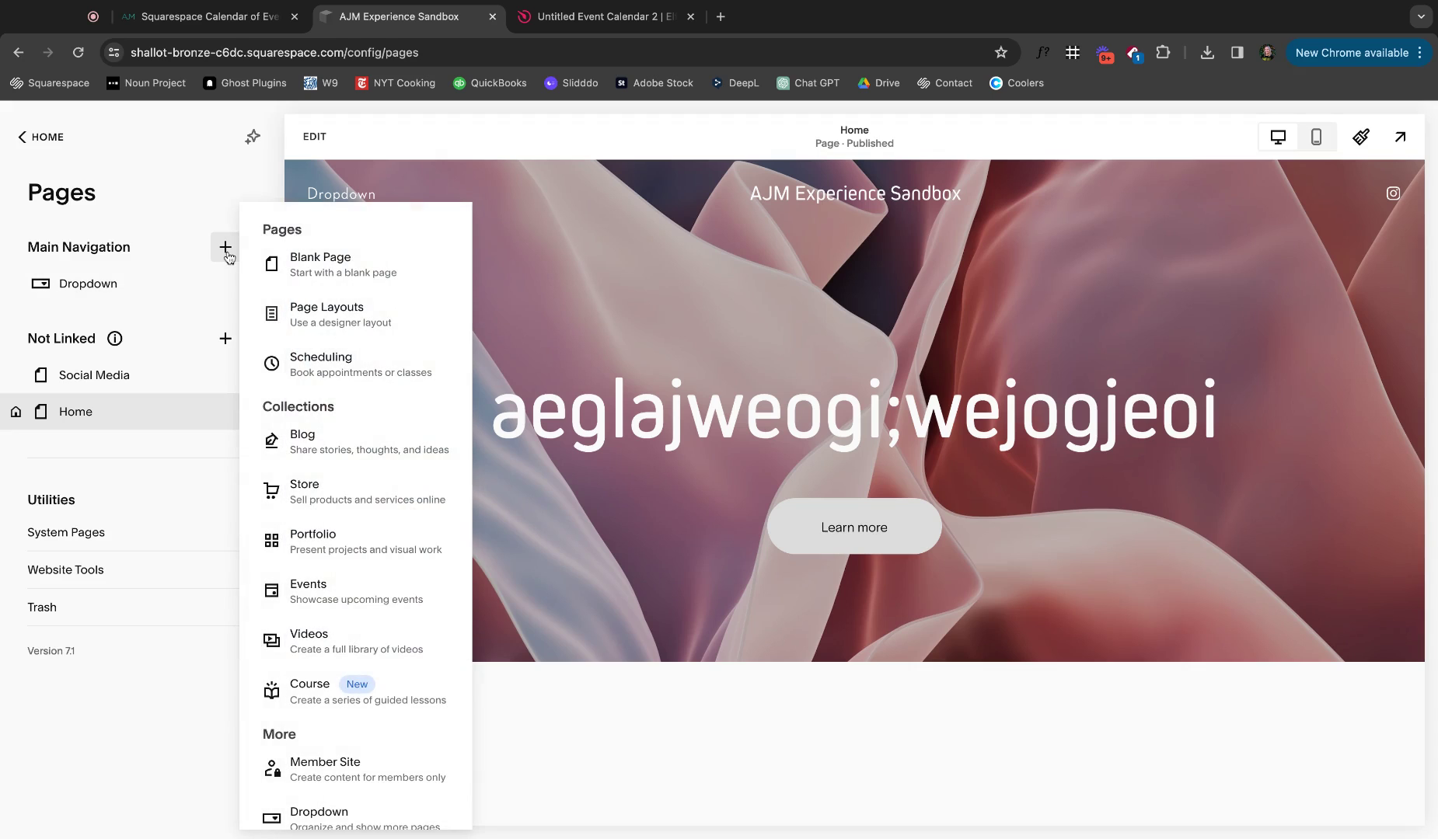
left_click(369, 589)
left_click(639, 446)
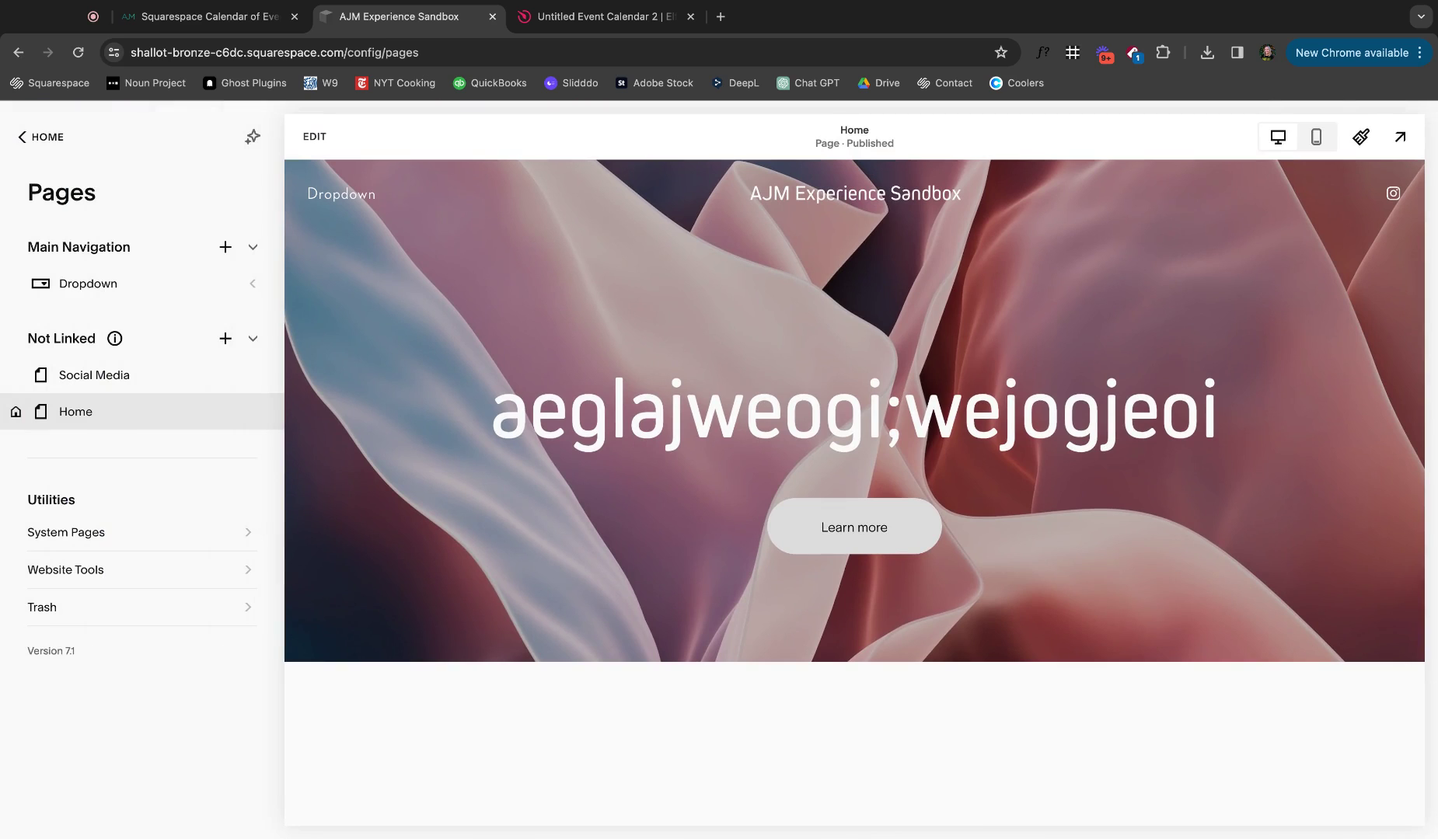
type("Events")
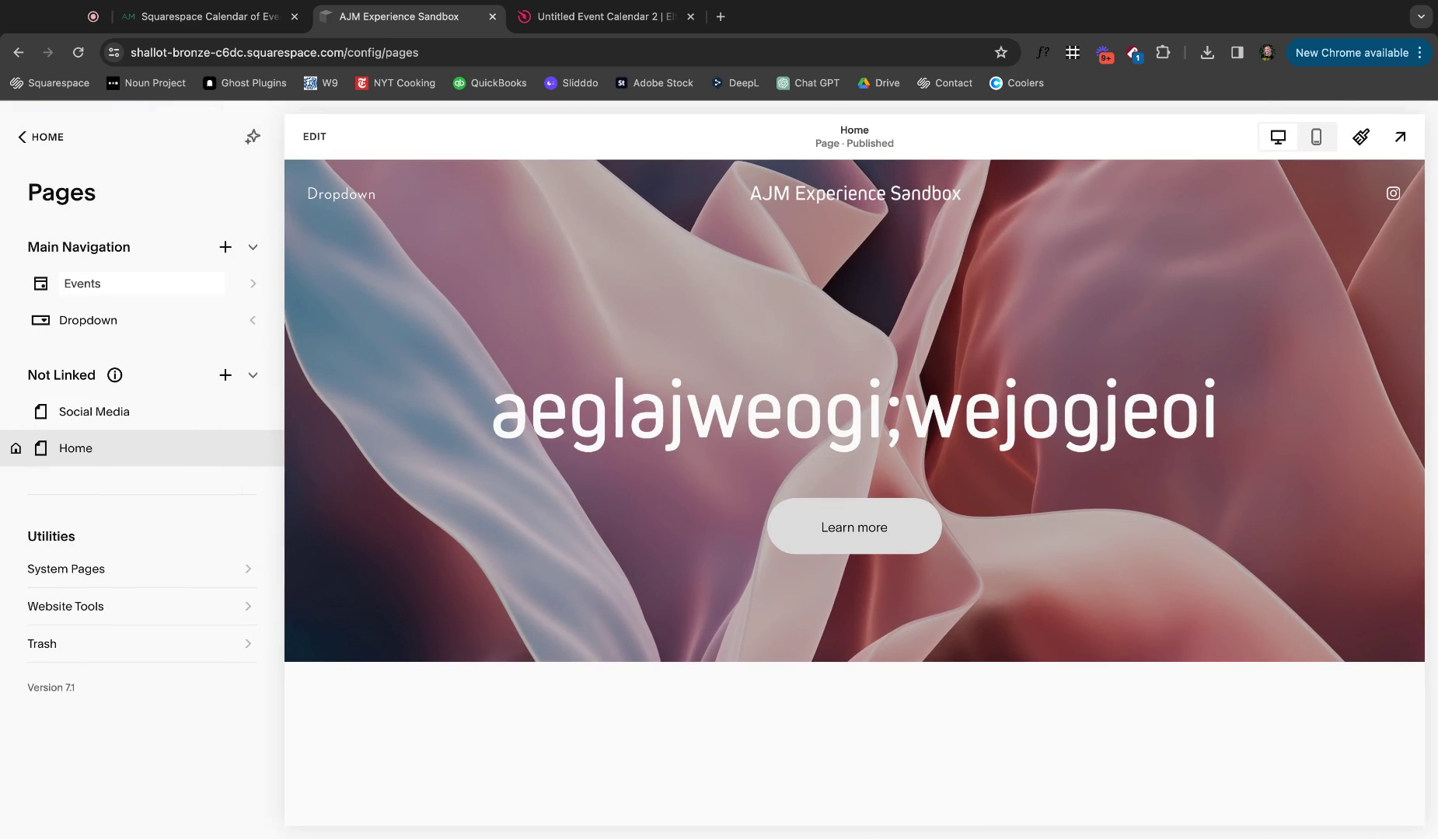
key("Return")
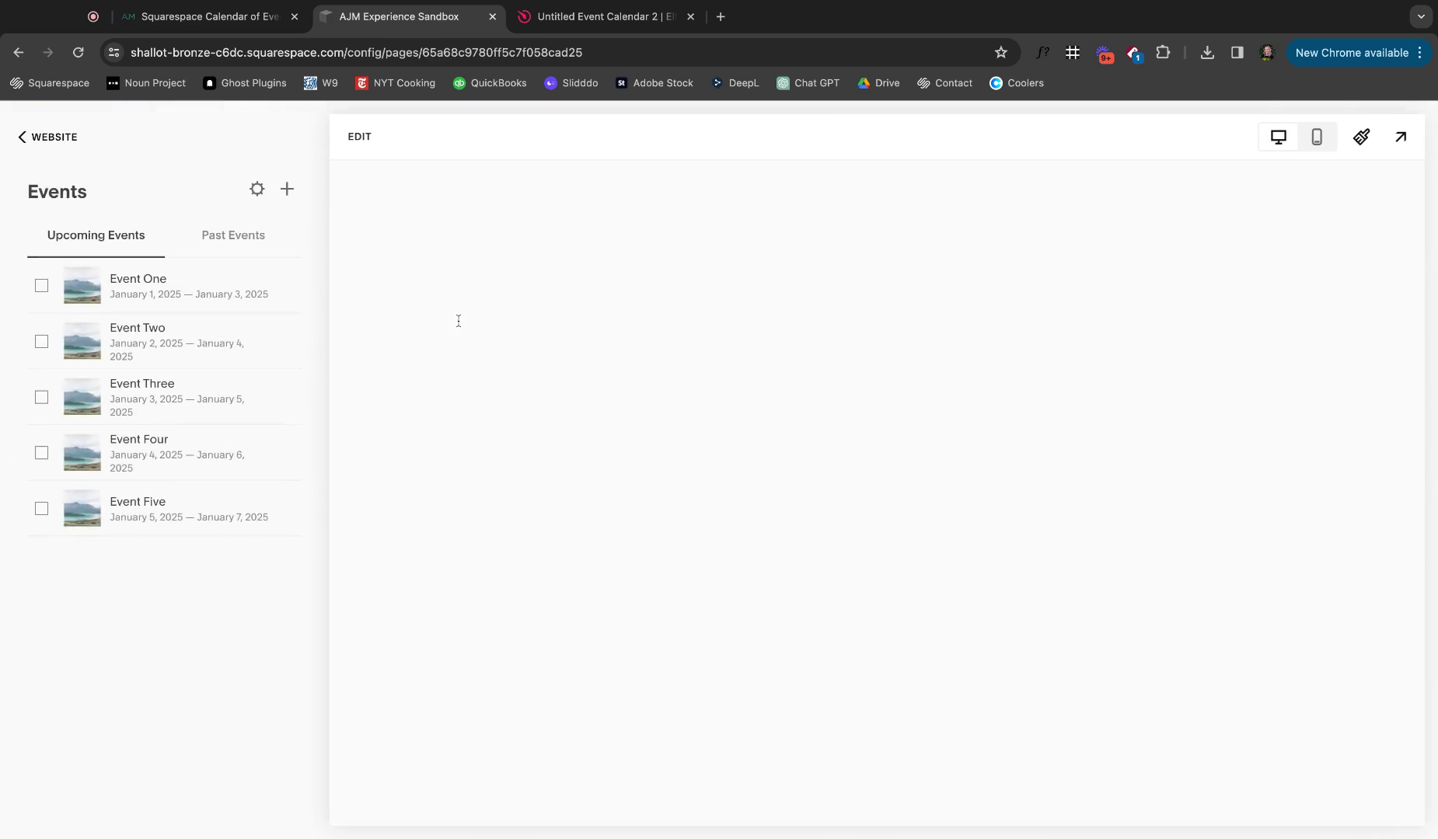
- Select sample Events Two through Five and delete them
left_click(41, 342)
left_click(41, 397)
left_click(41, 449)
left_click(42, 509)
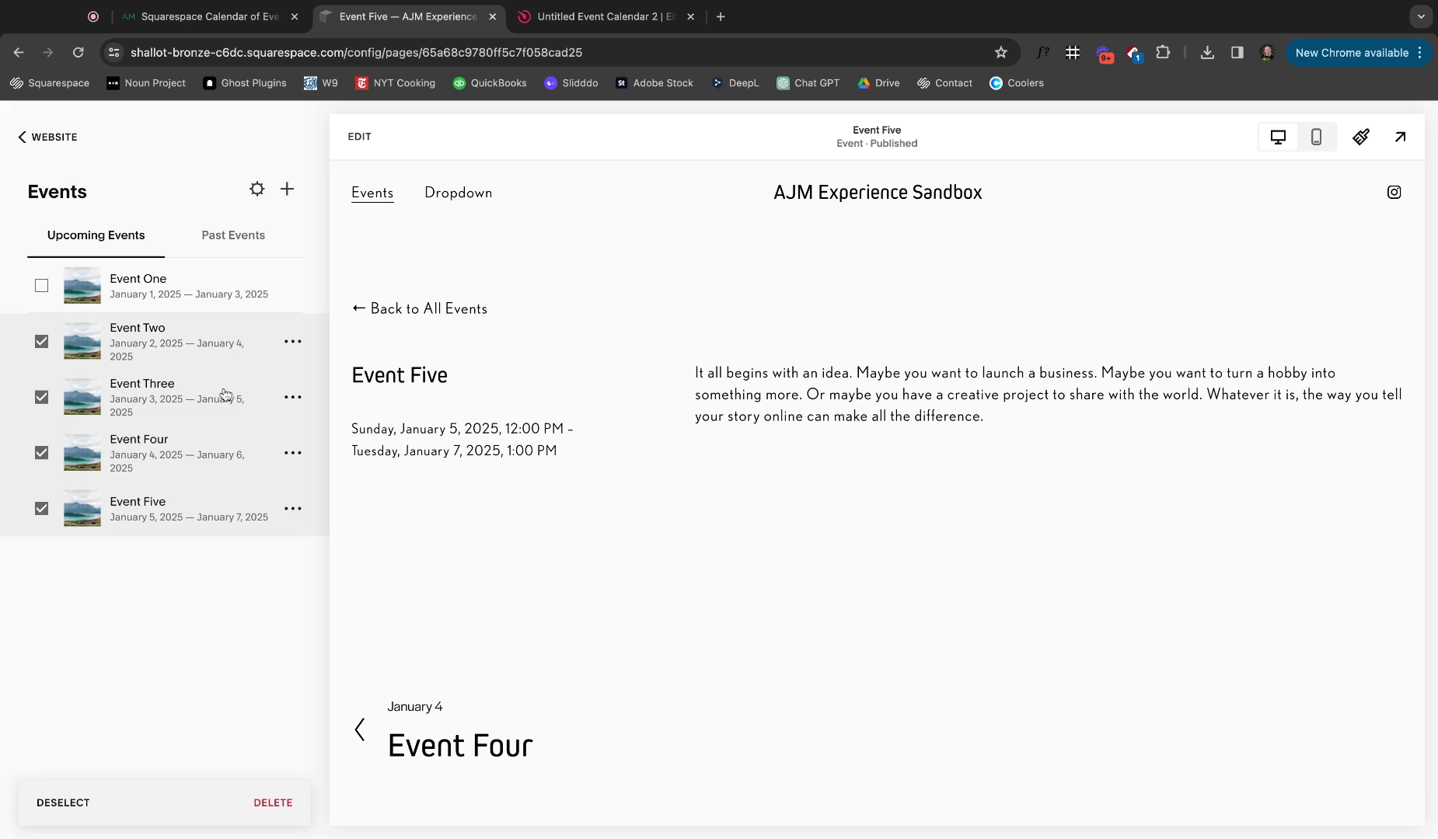
left_click(276, 804)
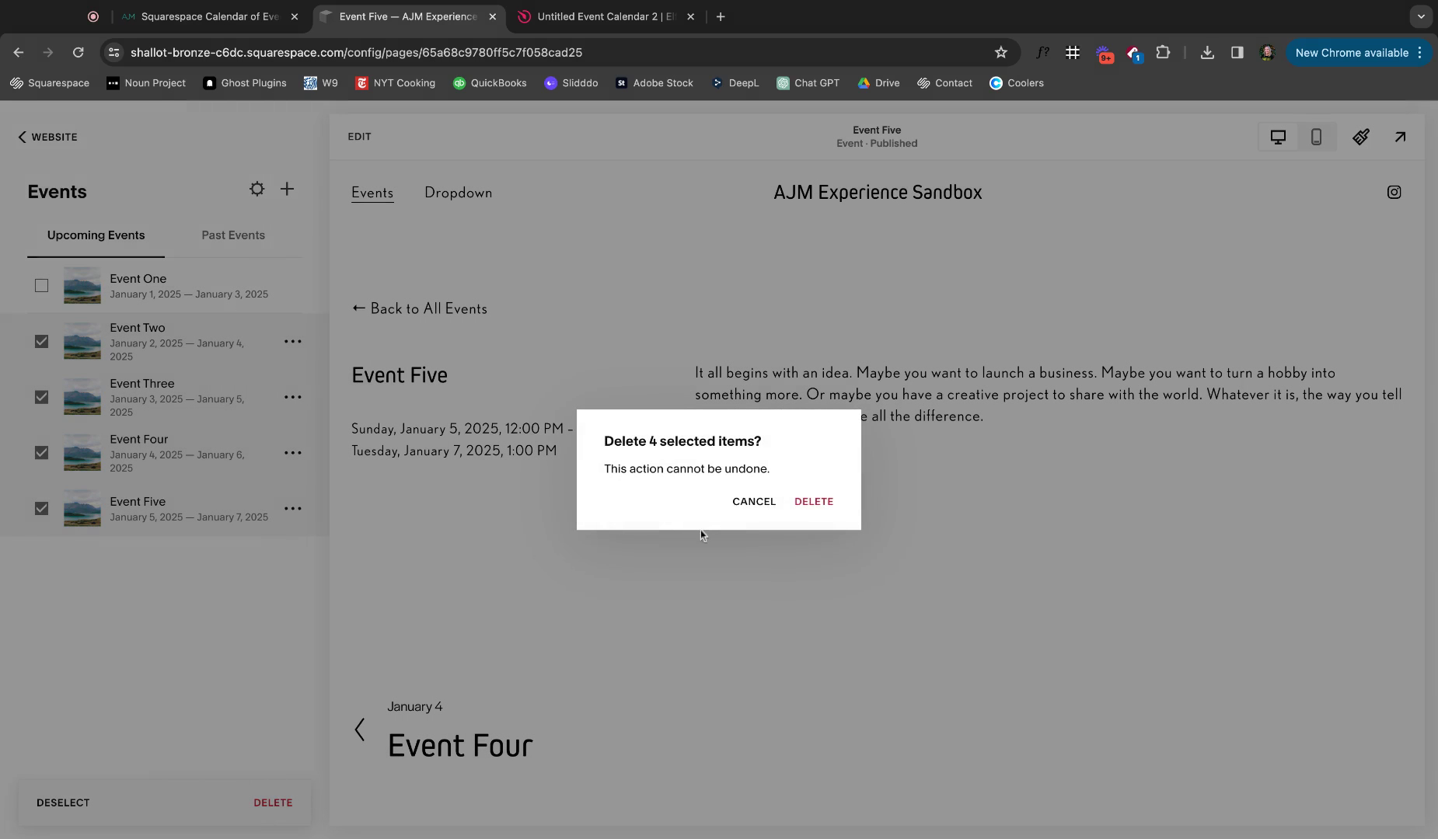
- Confirm deleting the four events and bring up Event One's date and time settings
left_click(810, 508)
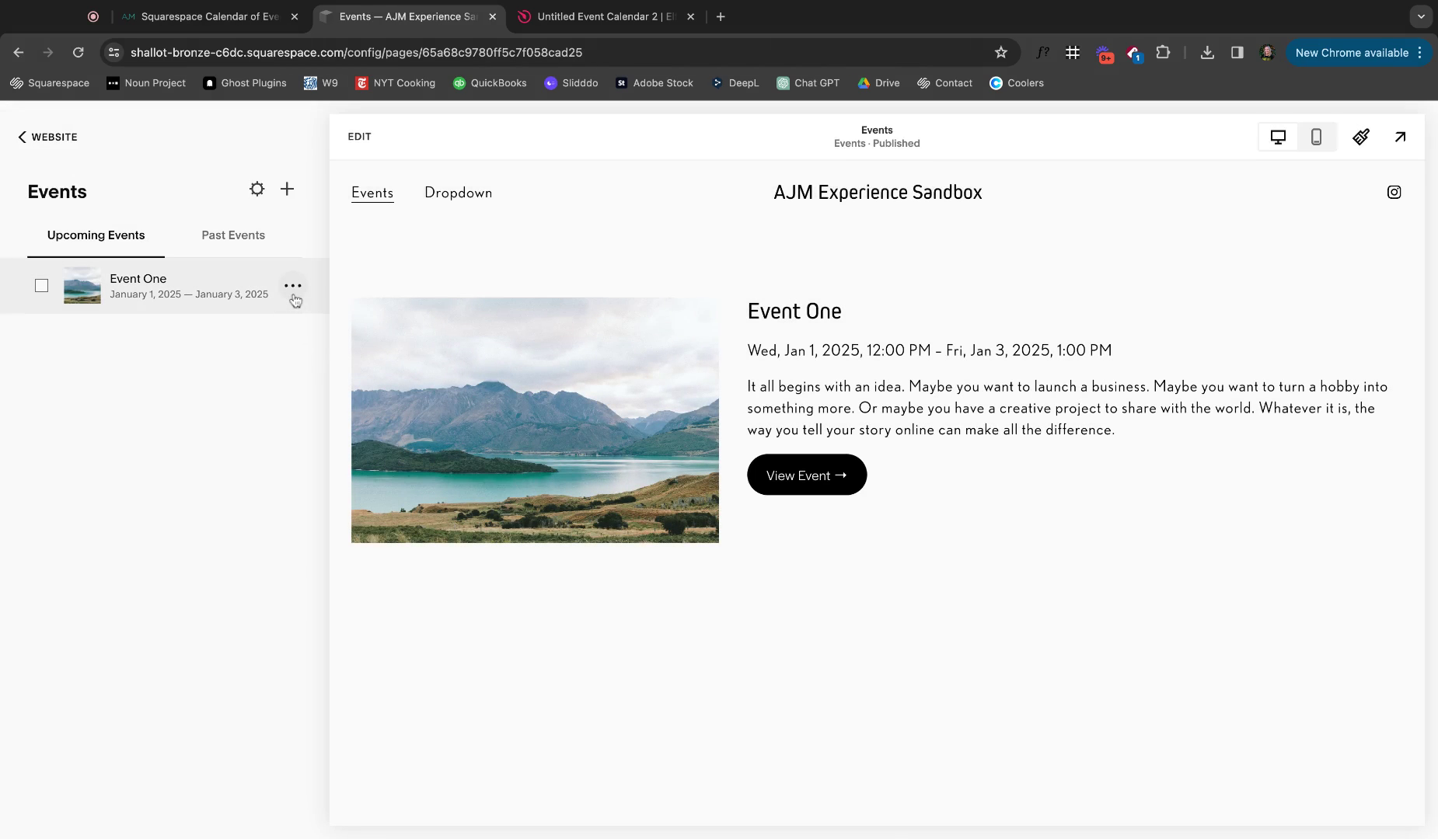
left_click(292, 285)
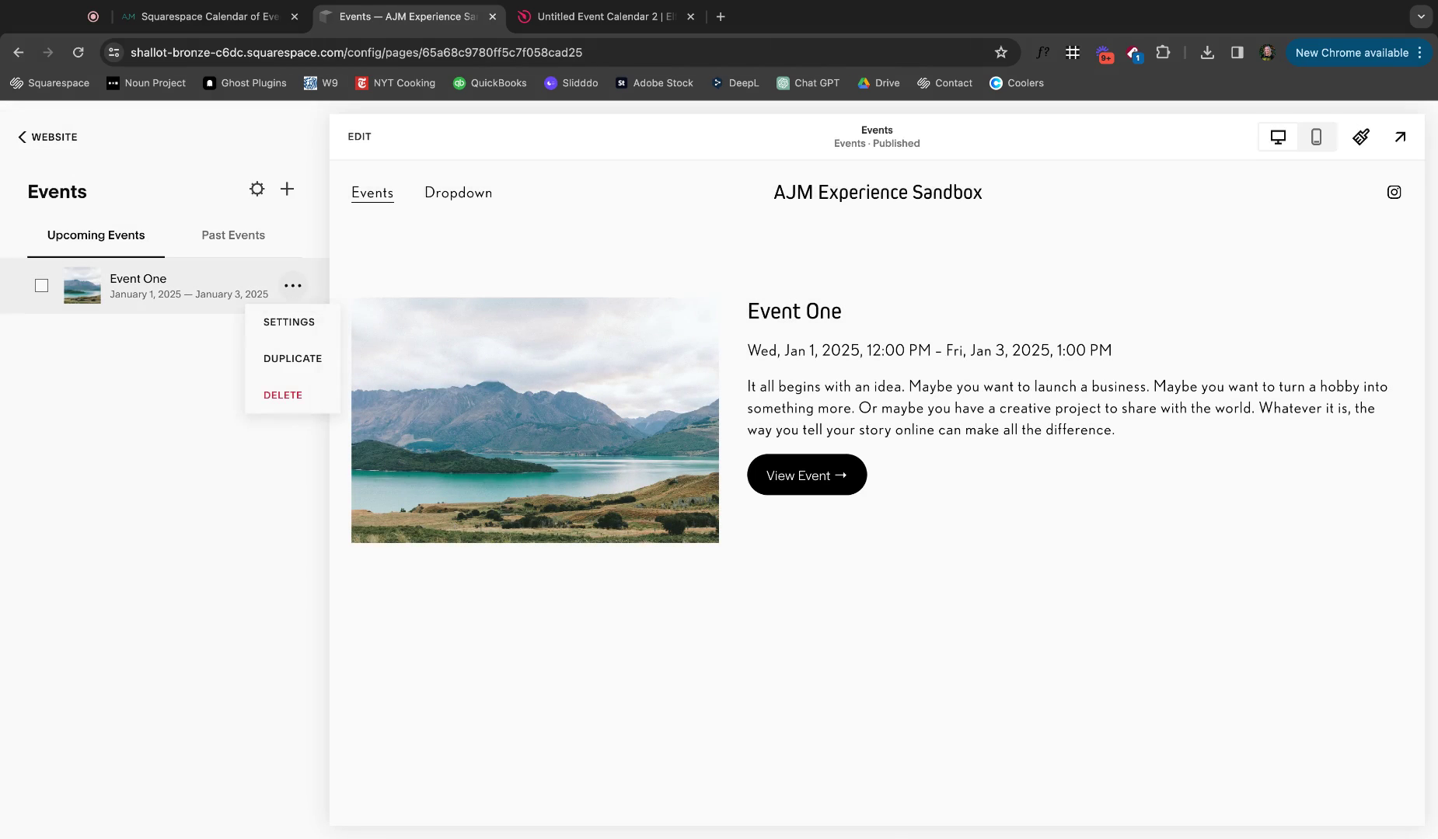
left_click(294, 322)
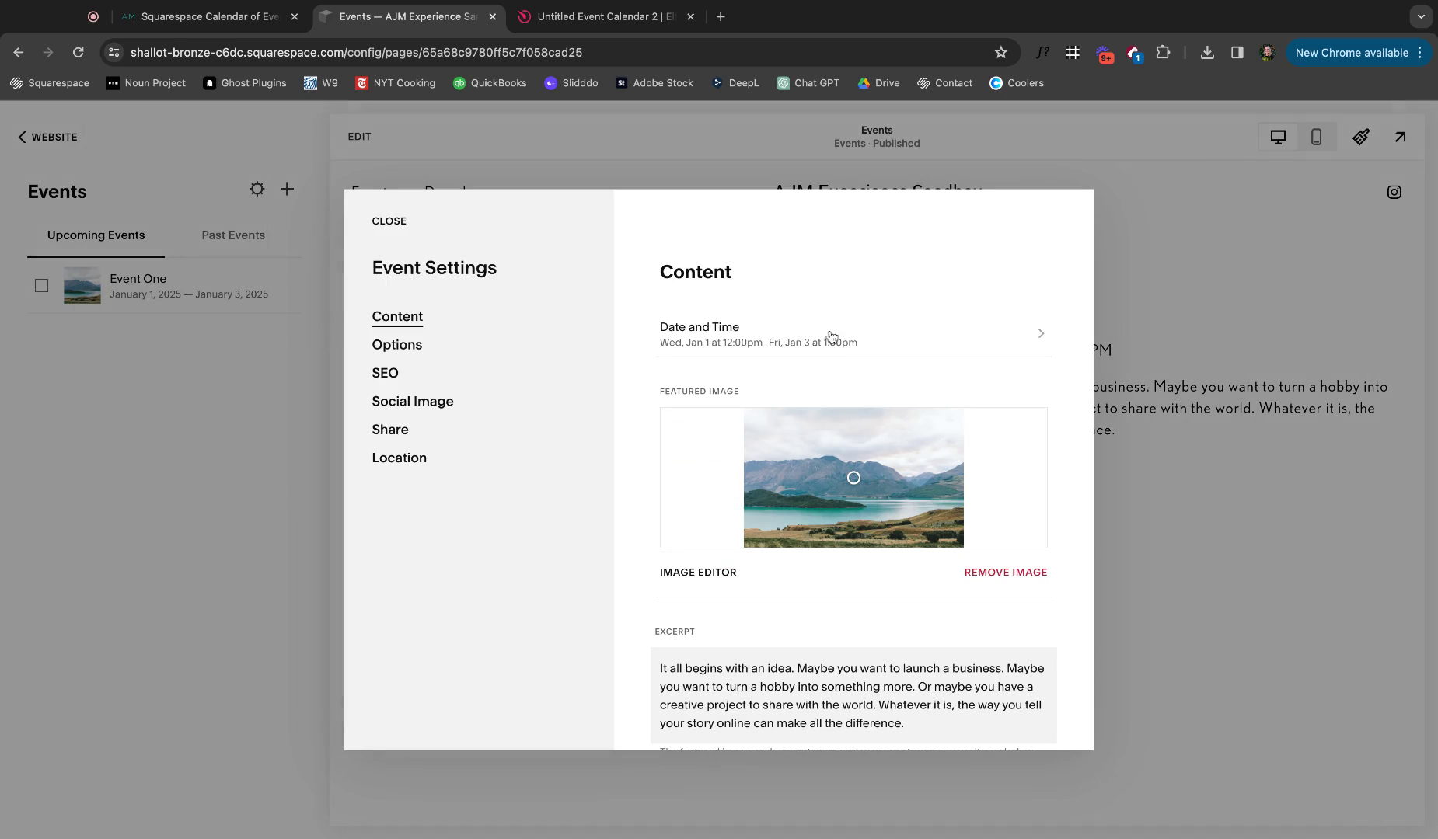
left_click(761, 338)
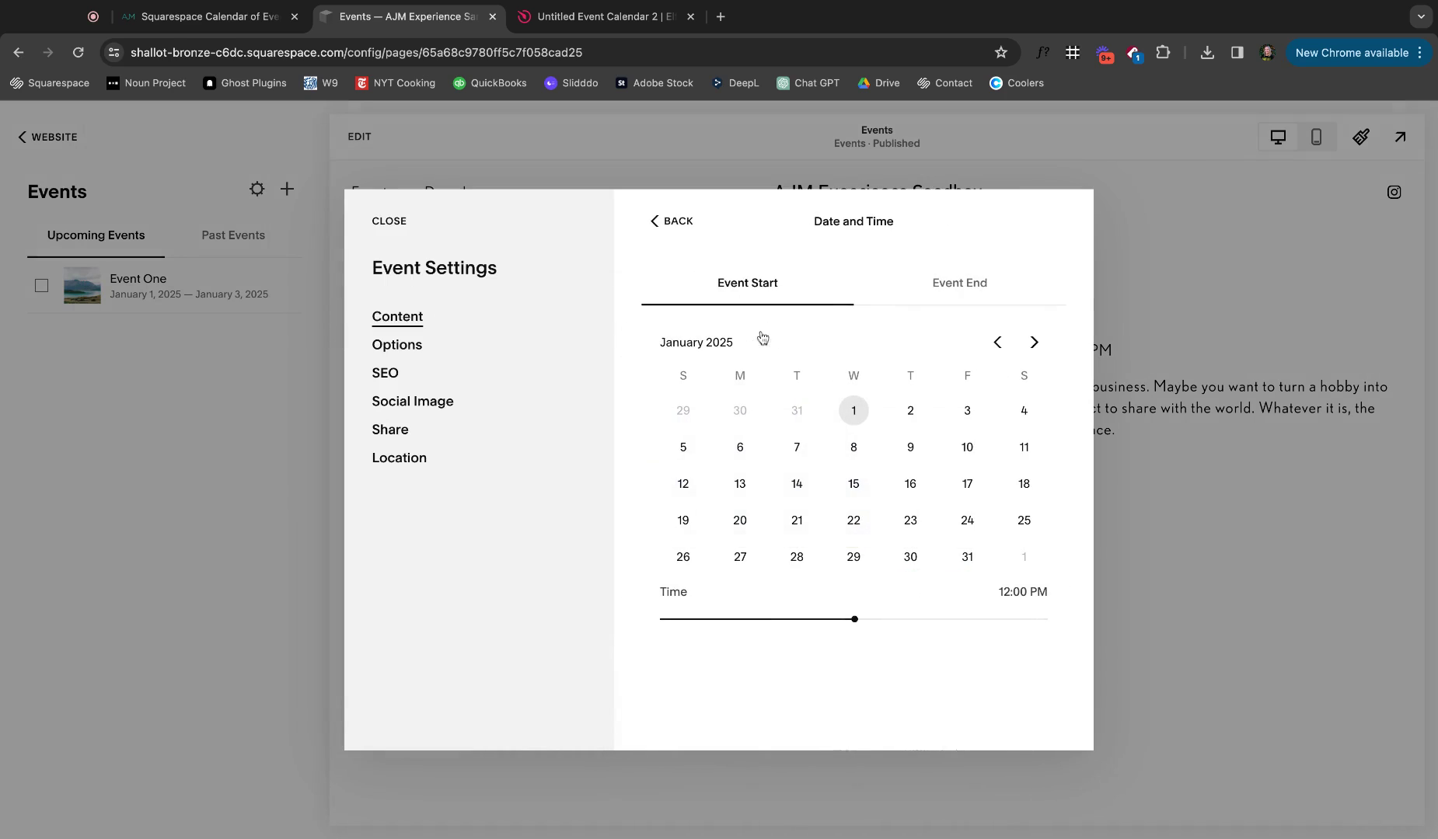
- Set Event One's start date to January 17, 2024
left_click(997, 344)
left_click(997, 345)
left_click(997, 346)
left_click(997, 343)
left_click(997, 343)
left_click(997, 343)
left_click(996, 344)
left_click(997, 344)
left_click(997, 343)
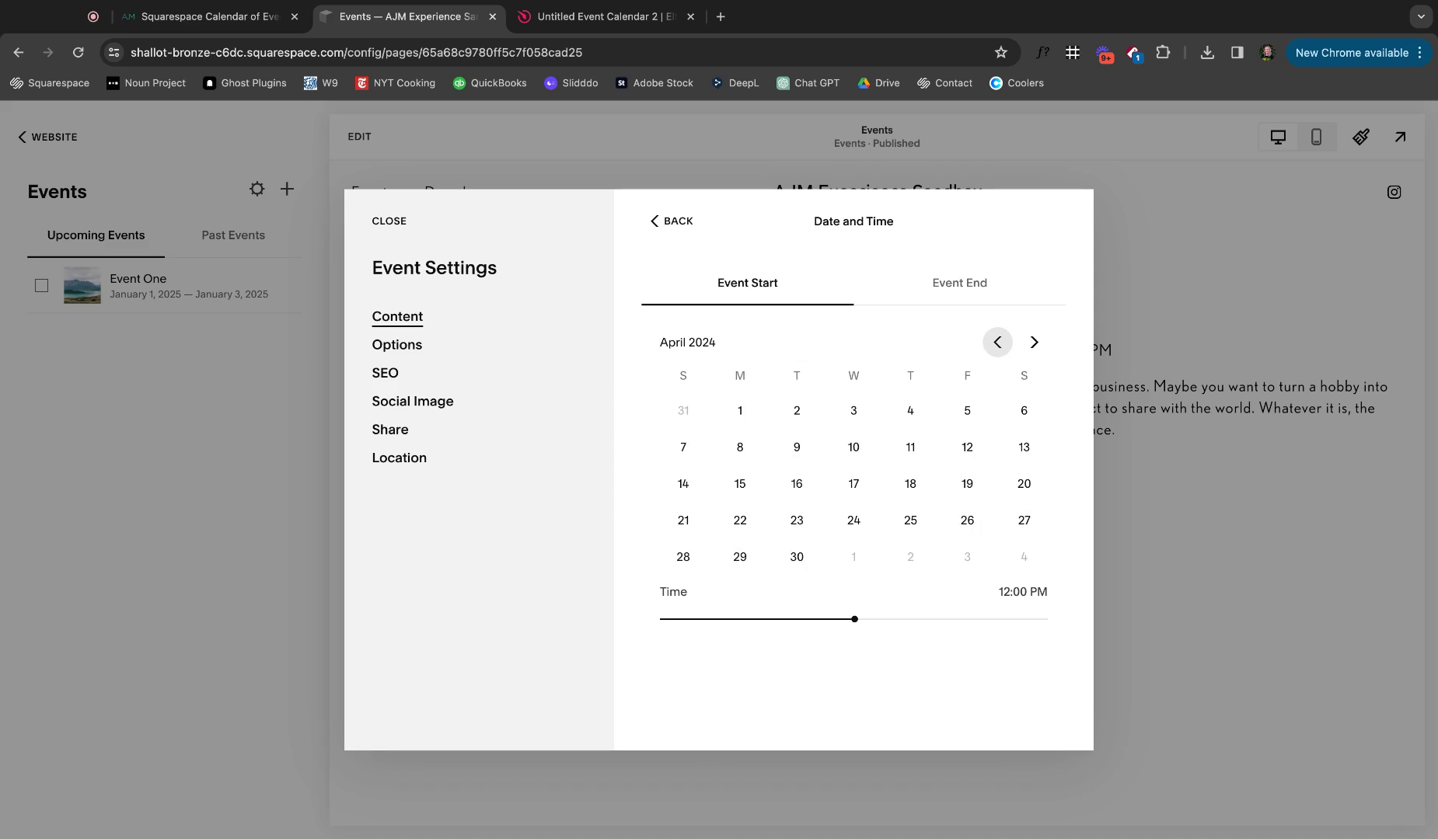
left_click(997, 343)
left_click(997, 343)
left_click(997, 343)
left_click(996, 344)
left_click(997, 344)
left_click(1035, 348)
left_click(1035, 349)
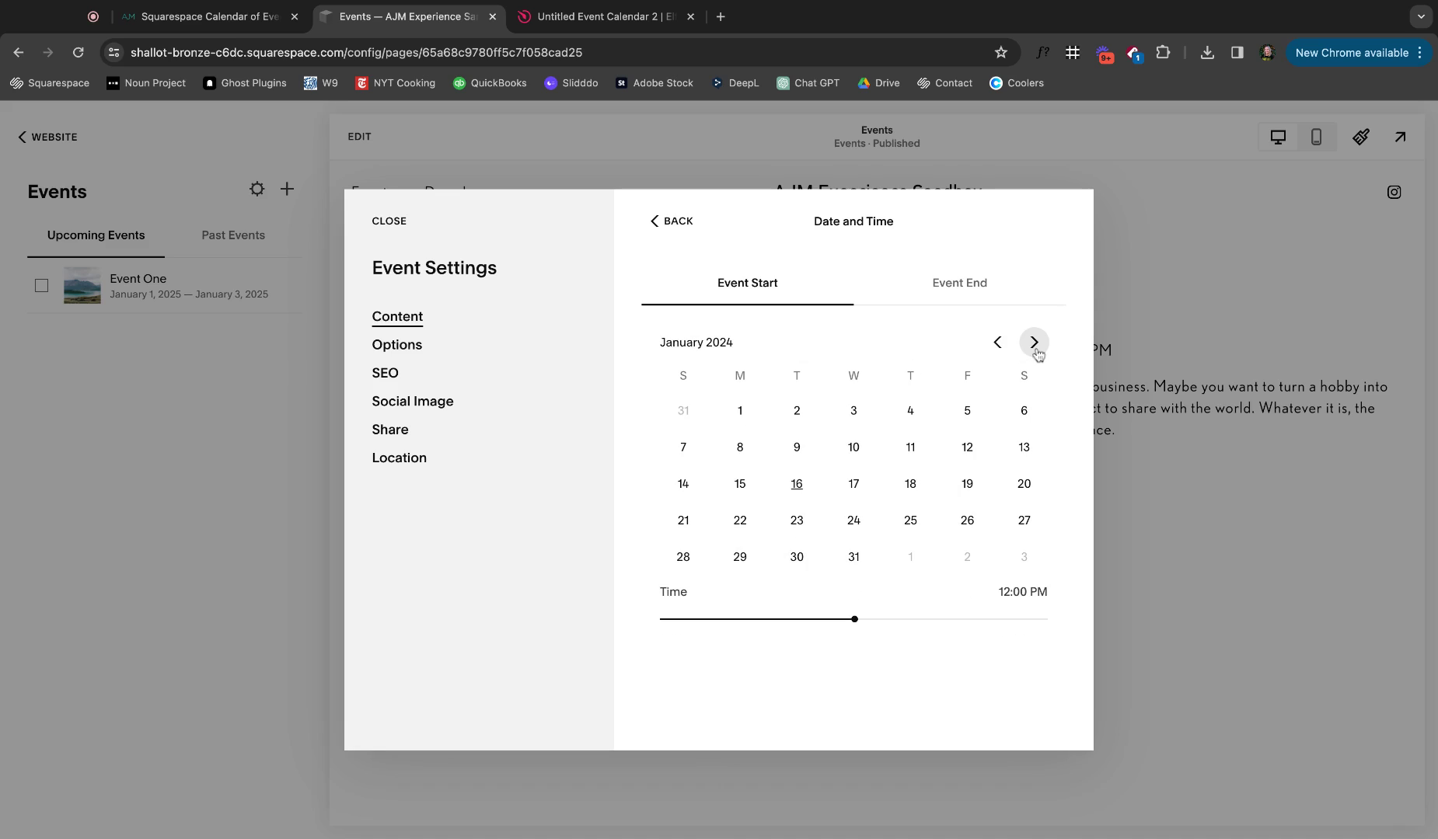
left_click(854, 483)
- Set Event One's end date to January 17, 2024, then show the Options section
left_click(959, 283)
left_click(997, 342)
left_click(997, 342)
left_click(997, 341)
left_click(998, 341)
left_click(998, 342)
left_click(998, 342)
left_click(998, 341)
left_click(998, 342)
left_click(997, 342)
left_click(997, 342)
left_click(997, 342)
left_click(997, 342)
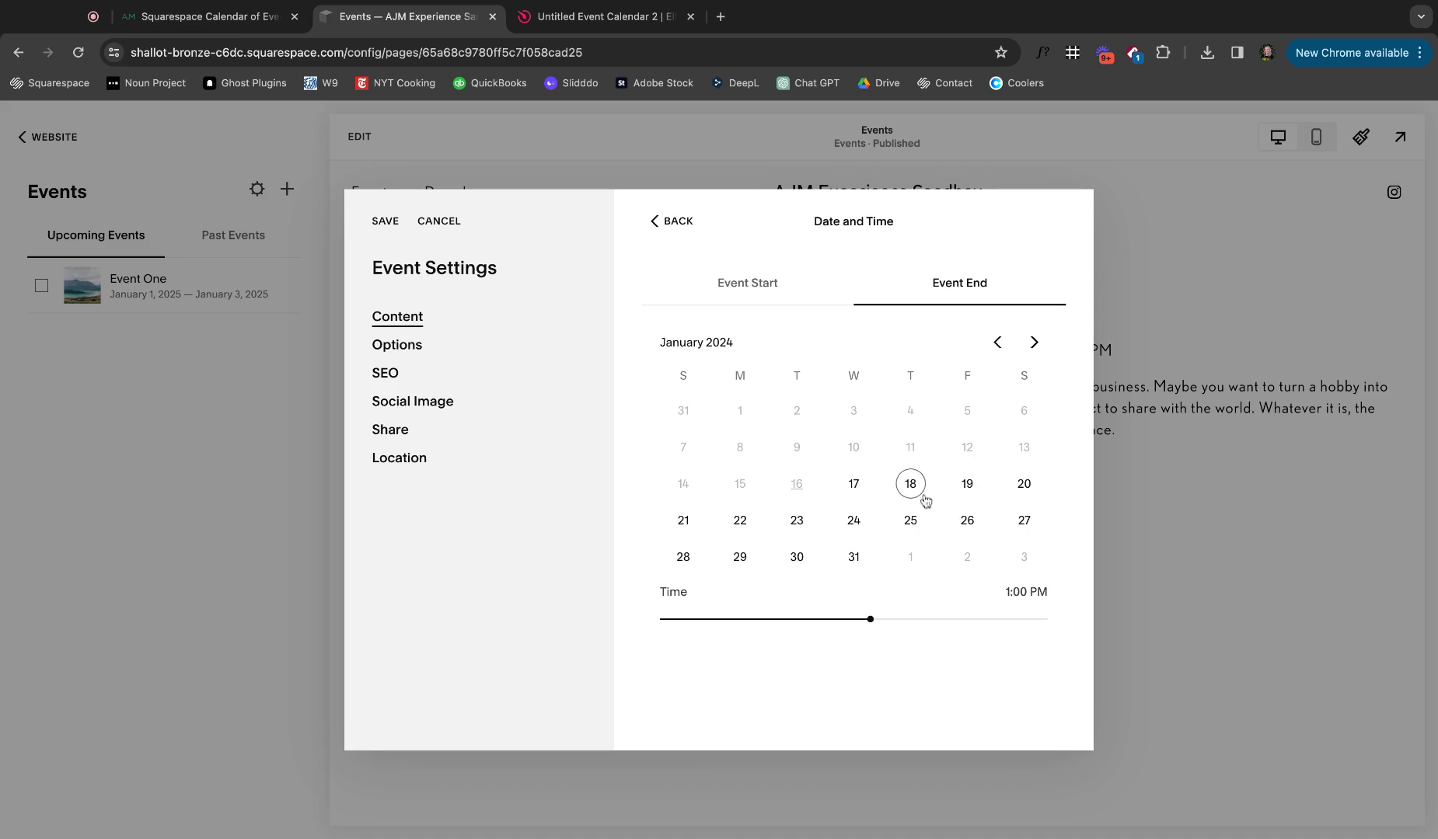
left_click(853, 484)
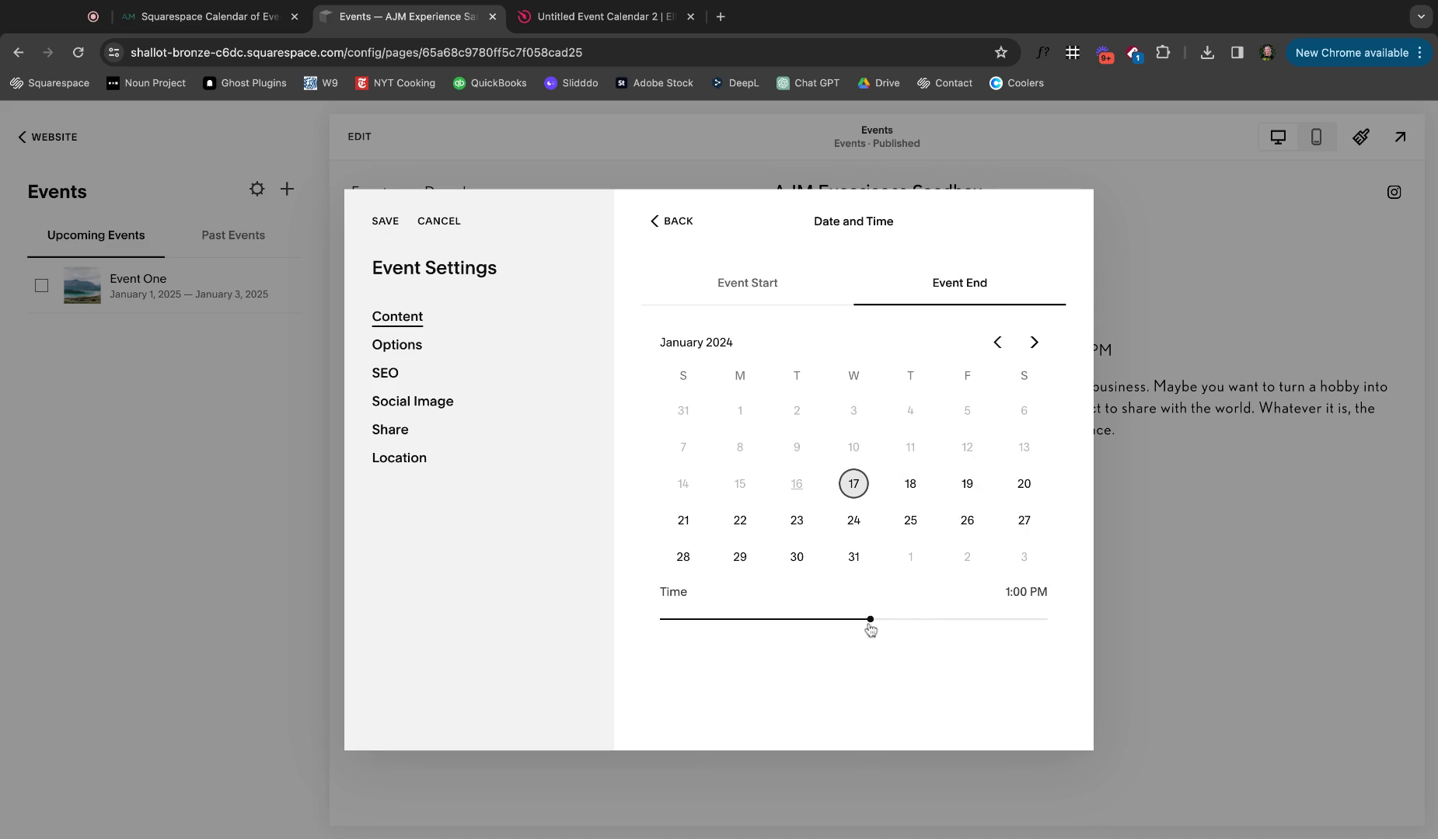
left_click(456, 348)
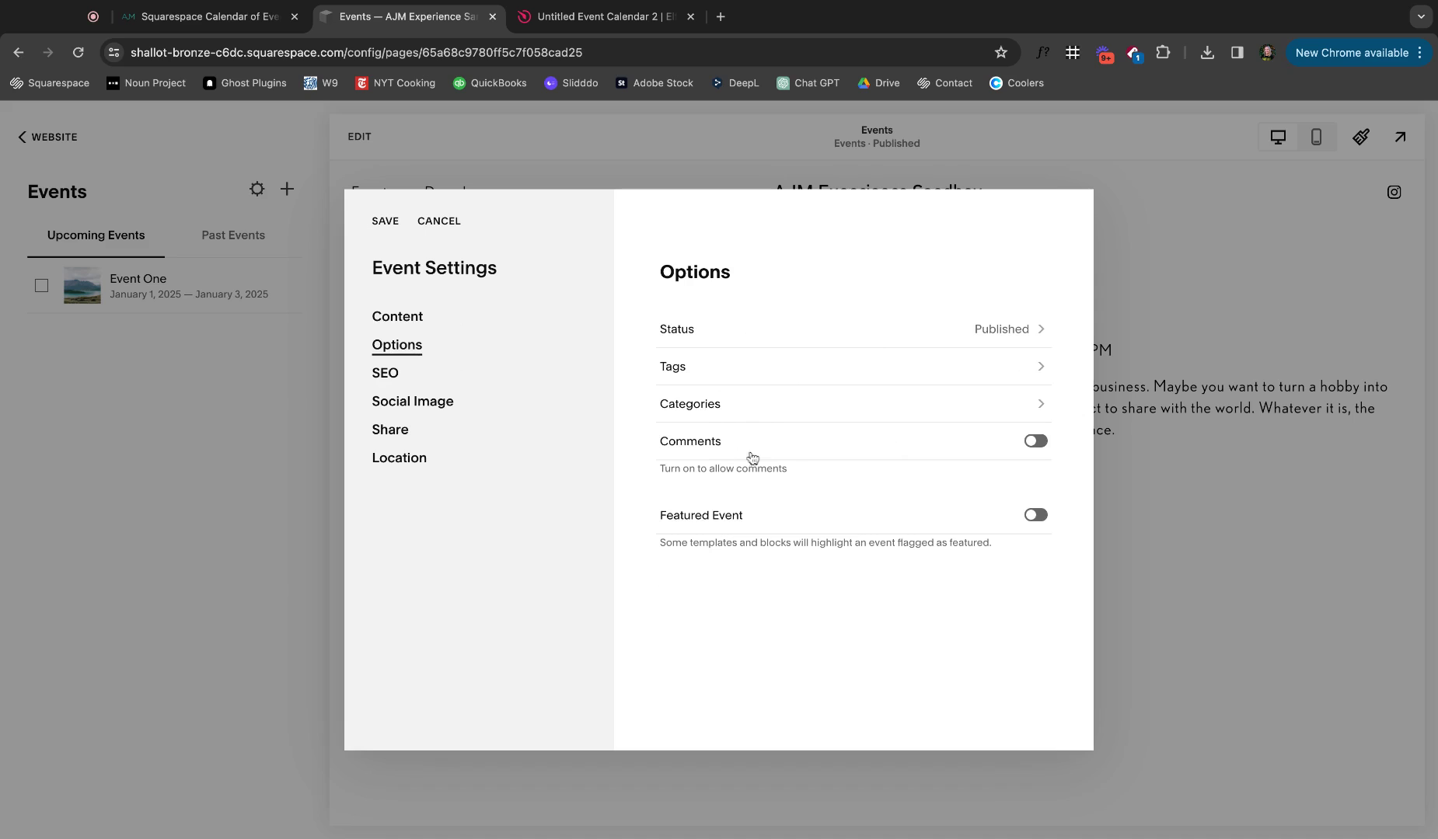
- Set Event One's location to 123 Main Street, Gridley, KS 66852 and save the event
left_click(439, 463)
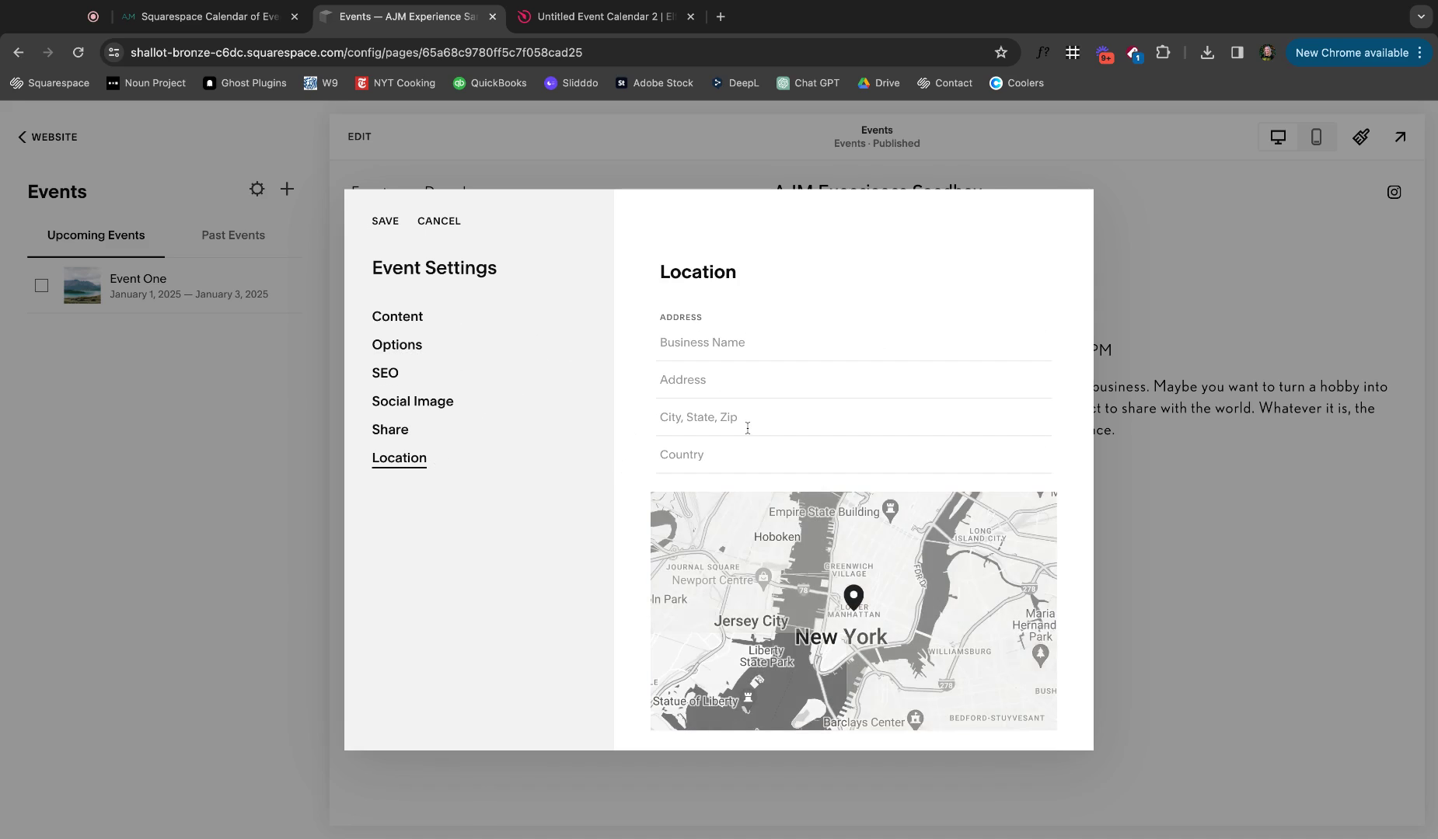
scroll(909, 384, "down", 1)
scroll(909, 384, "up", 1)
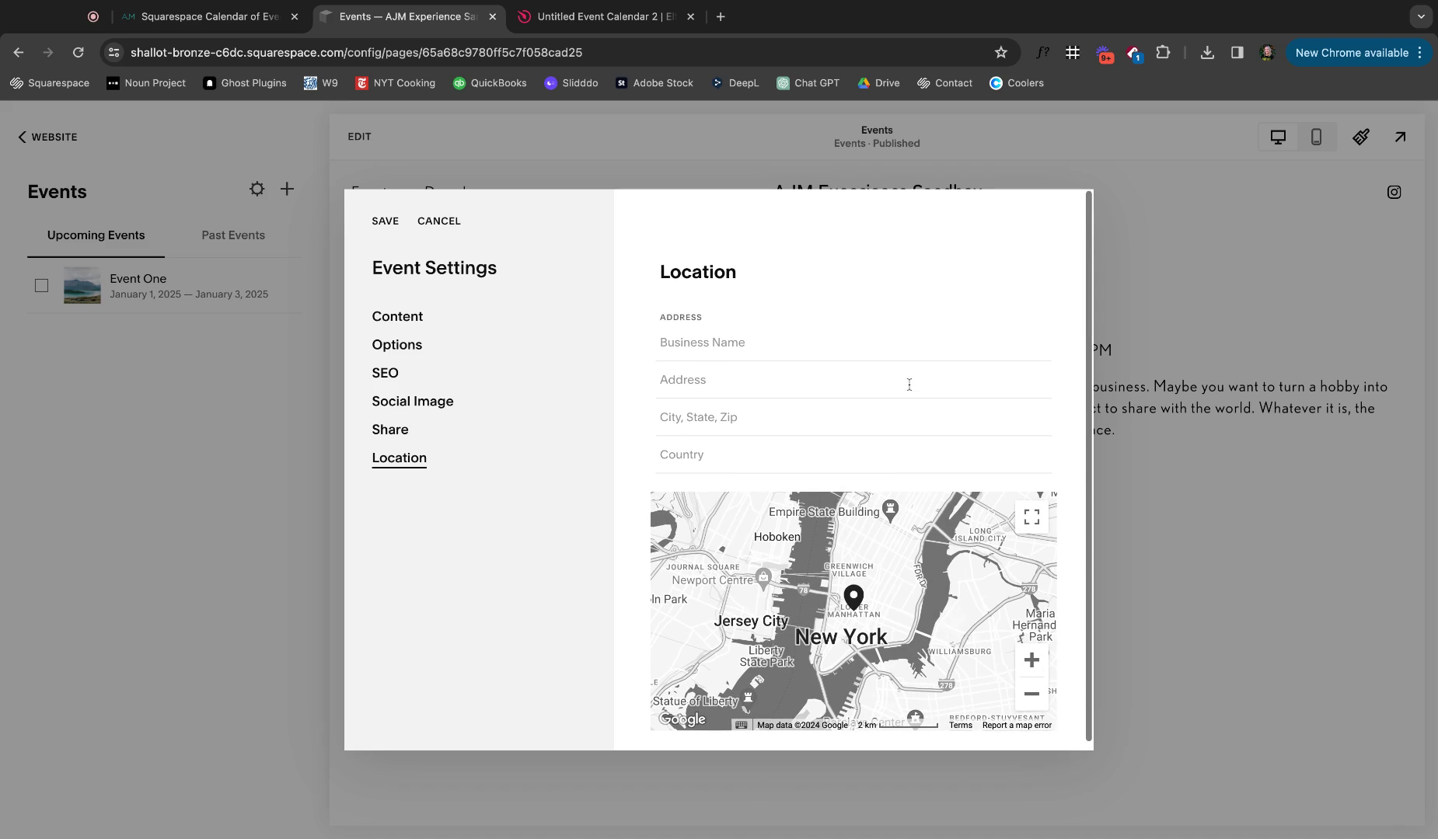
left_click(779, 353)
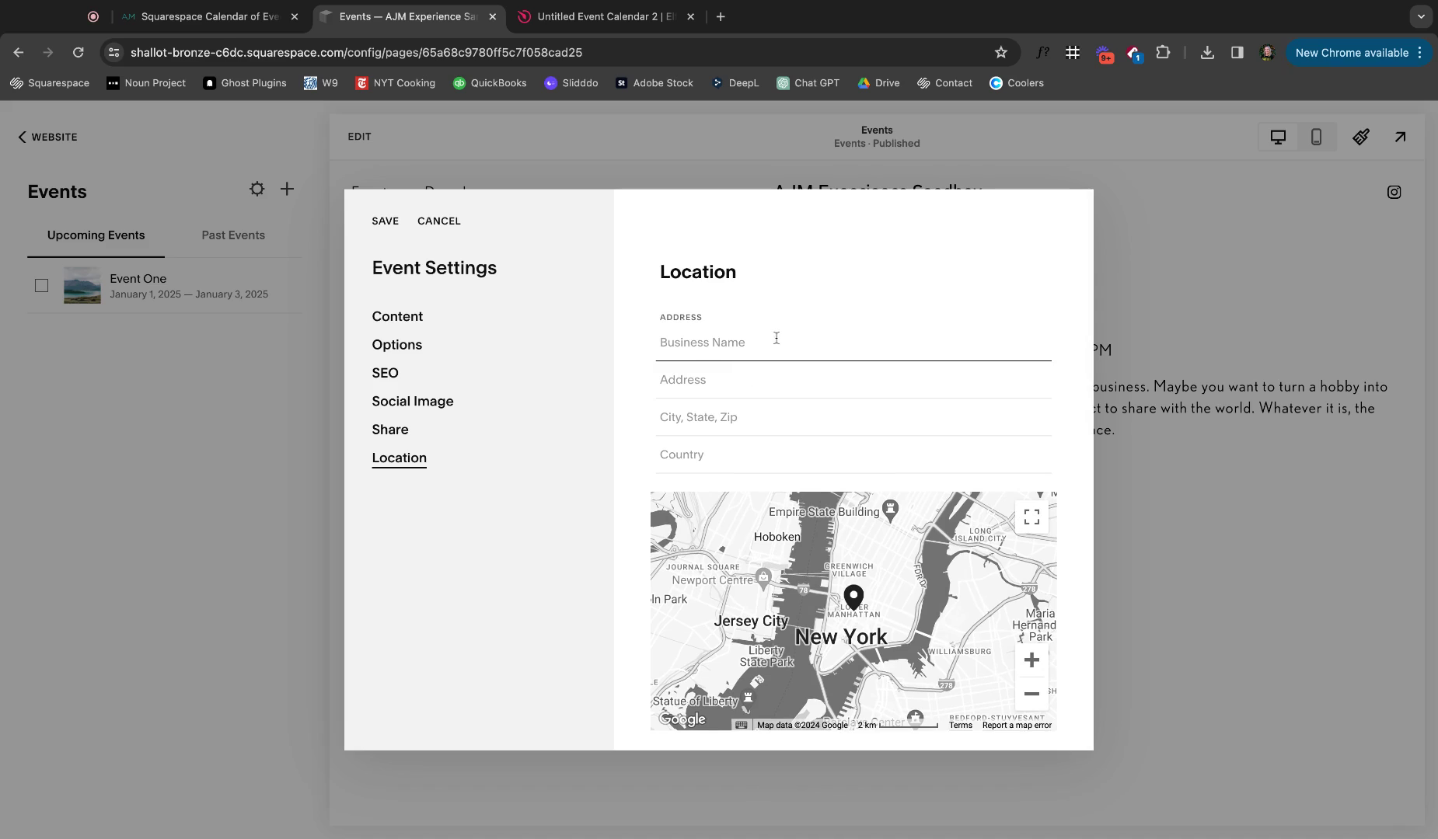
left_click(717, 386)
left_click(694, 410)
left_click(836, 266)
left_click(694, 379)
type("123 Main Street")
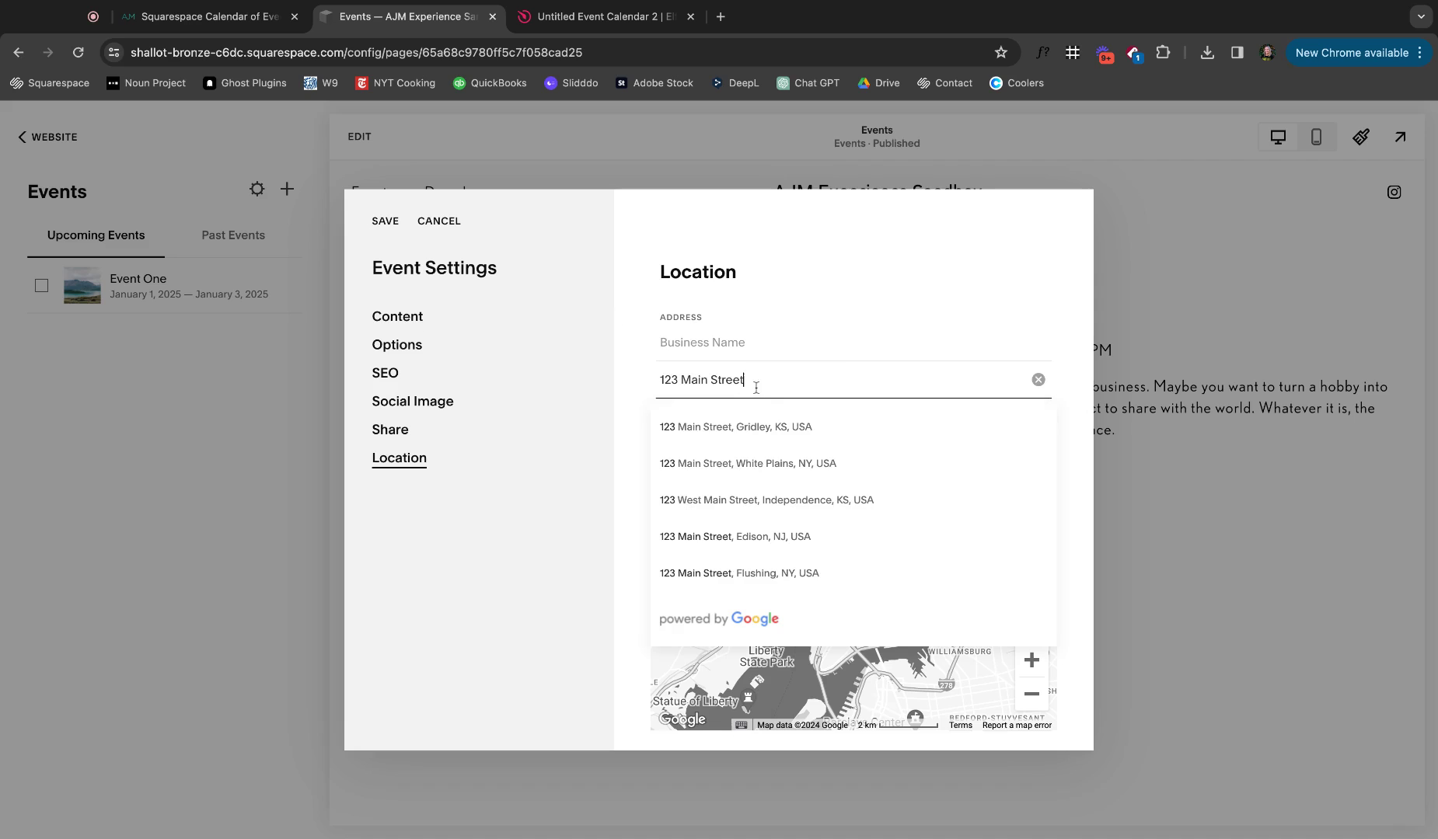
left_click(760, 426)
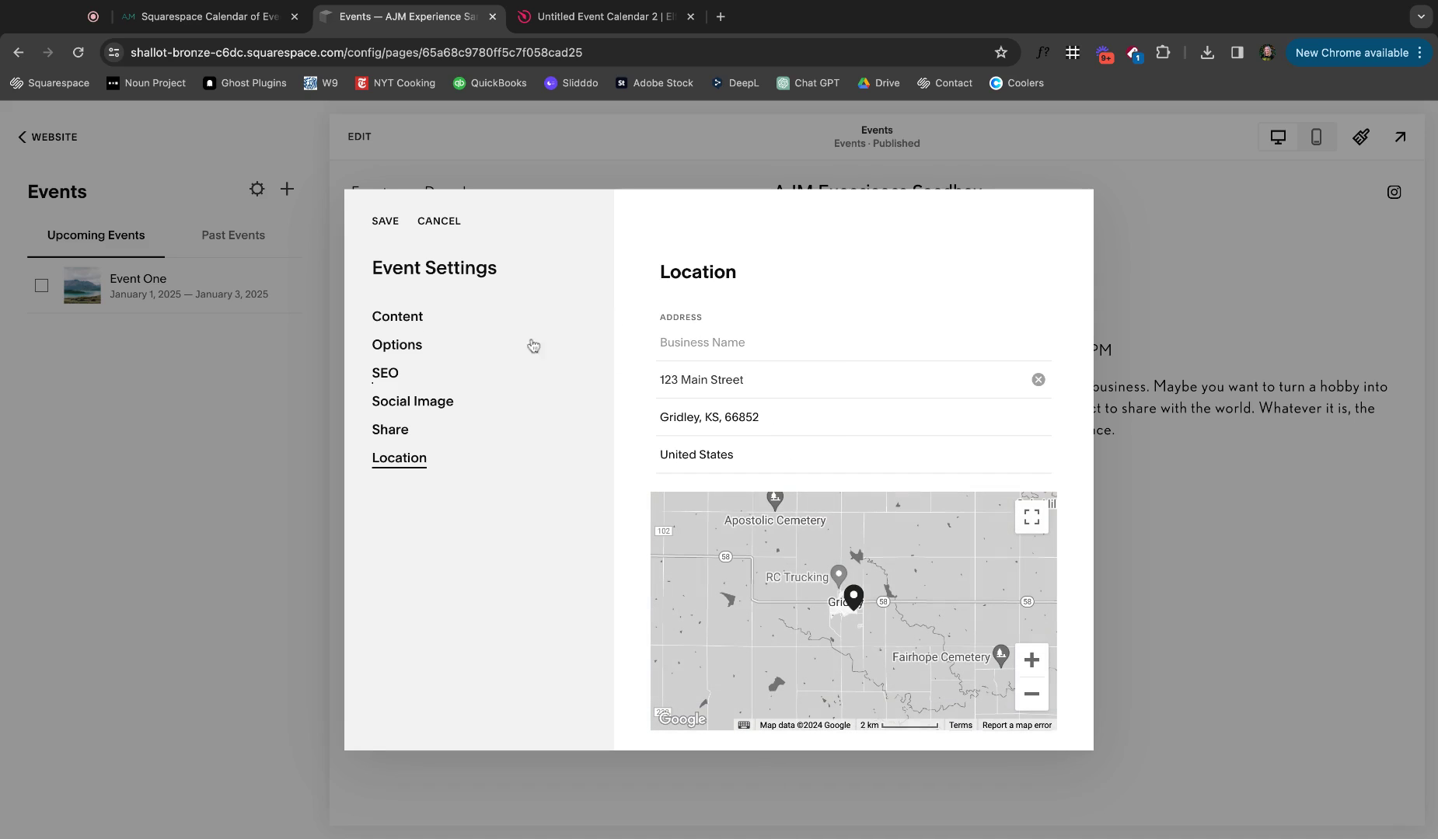
left_click(384, 223)
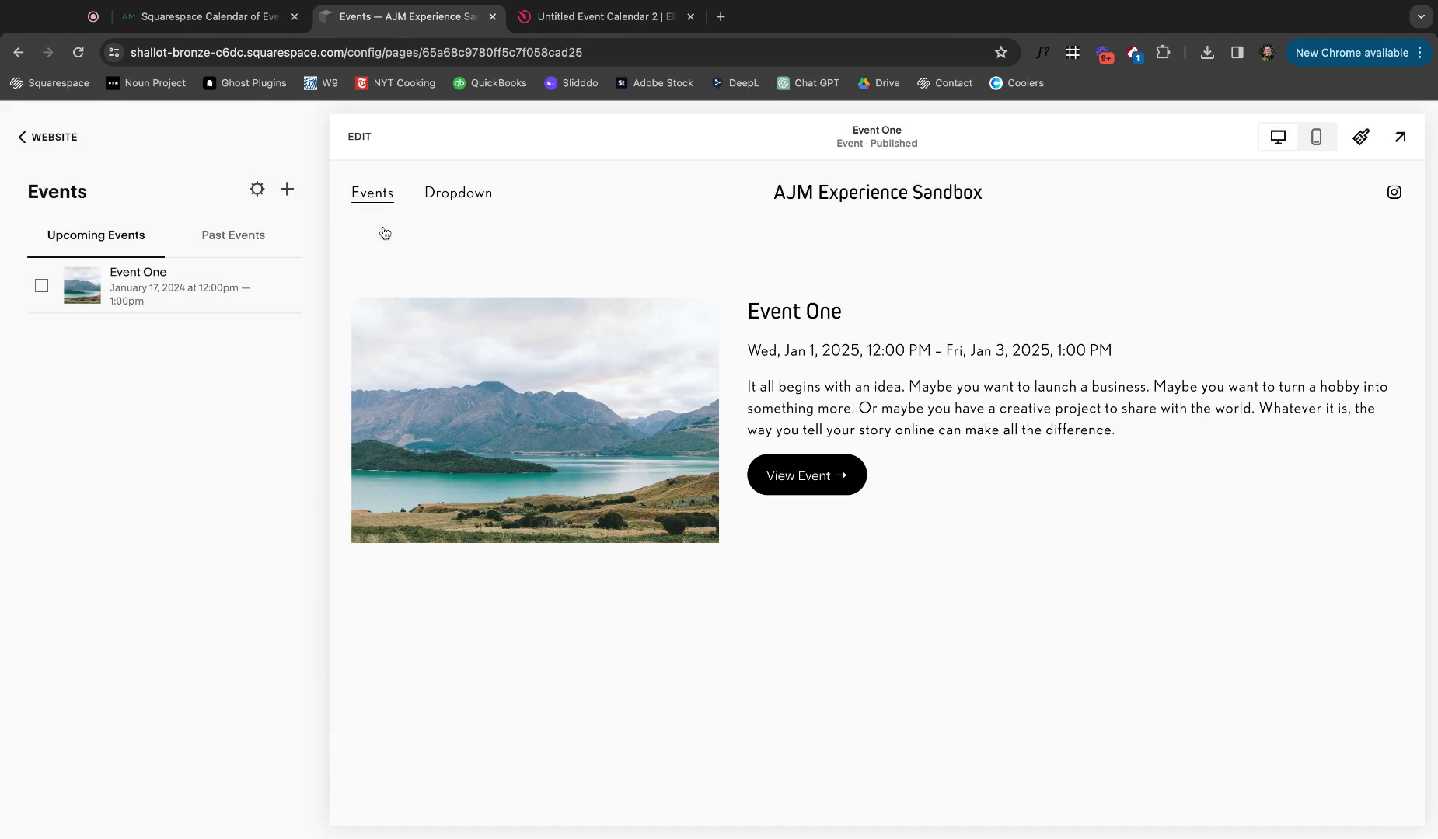
- Reopen Event One's settings and review the Event URL field
left_click(293, 288)
left_click(289, 321)
scroll(847, 526, "down", 2)
scroll(847, 525, "up", 2)
scroll(847, 526, "down", 1)
scroll(843, 522, "up", 1)
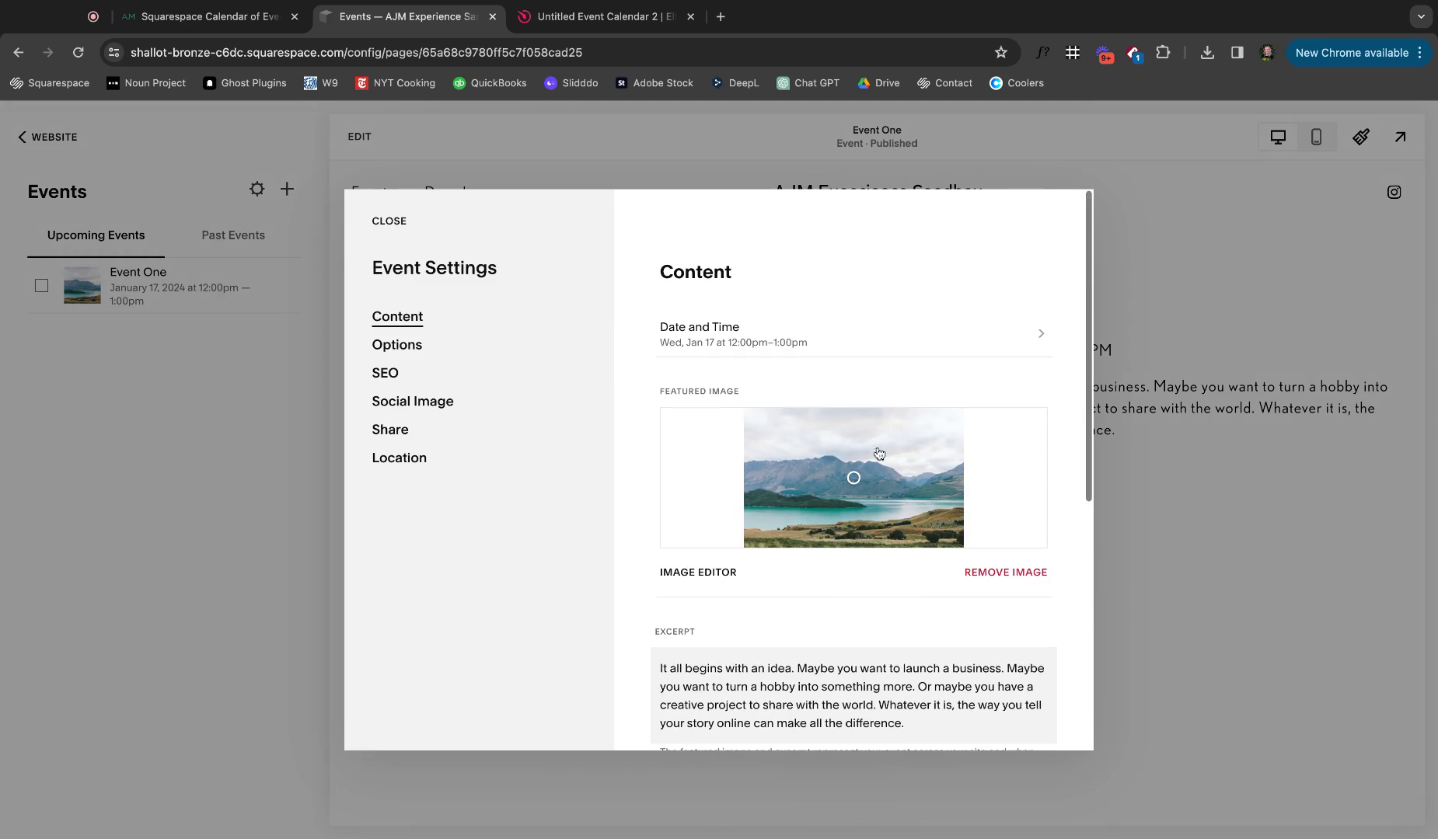
scroll(824, 516, "down", 3)
scroll(823, 516, "down", 2)
left_click(824, 481)
scroll(828, 455, "down", 3)
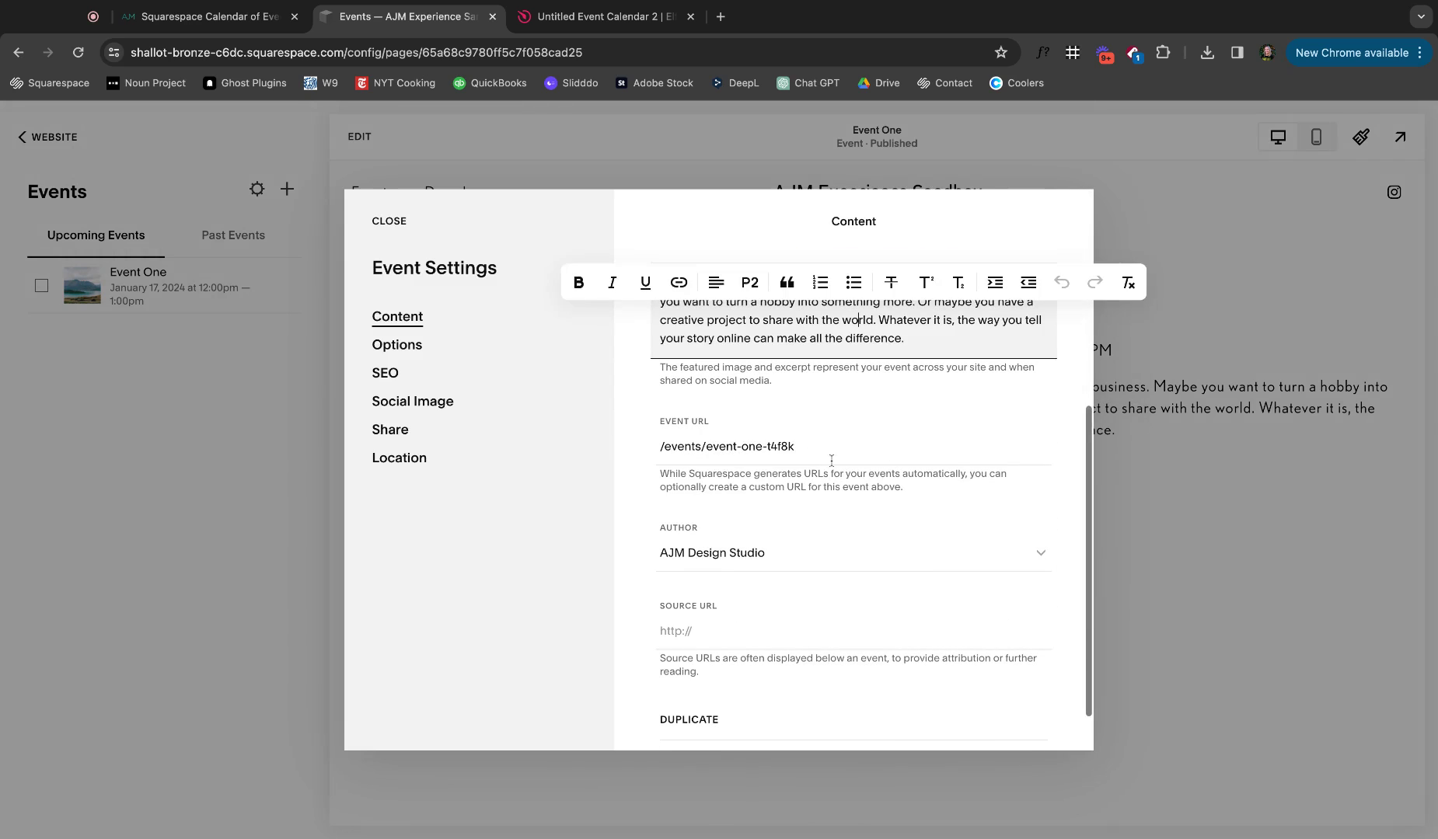
left_click_drag(828, 455, 658, 455)
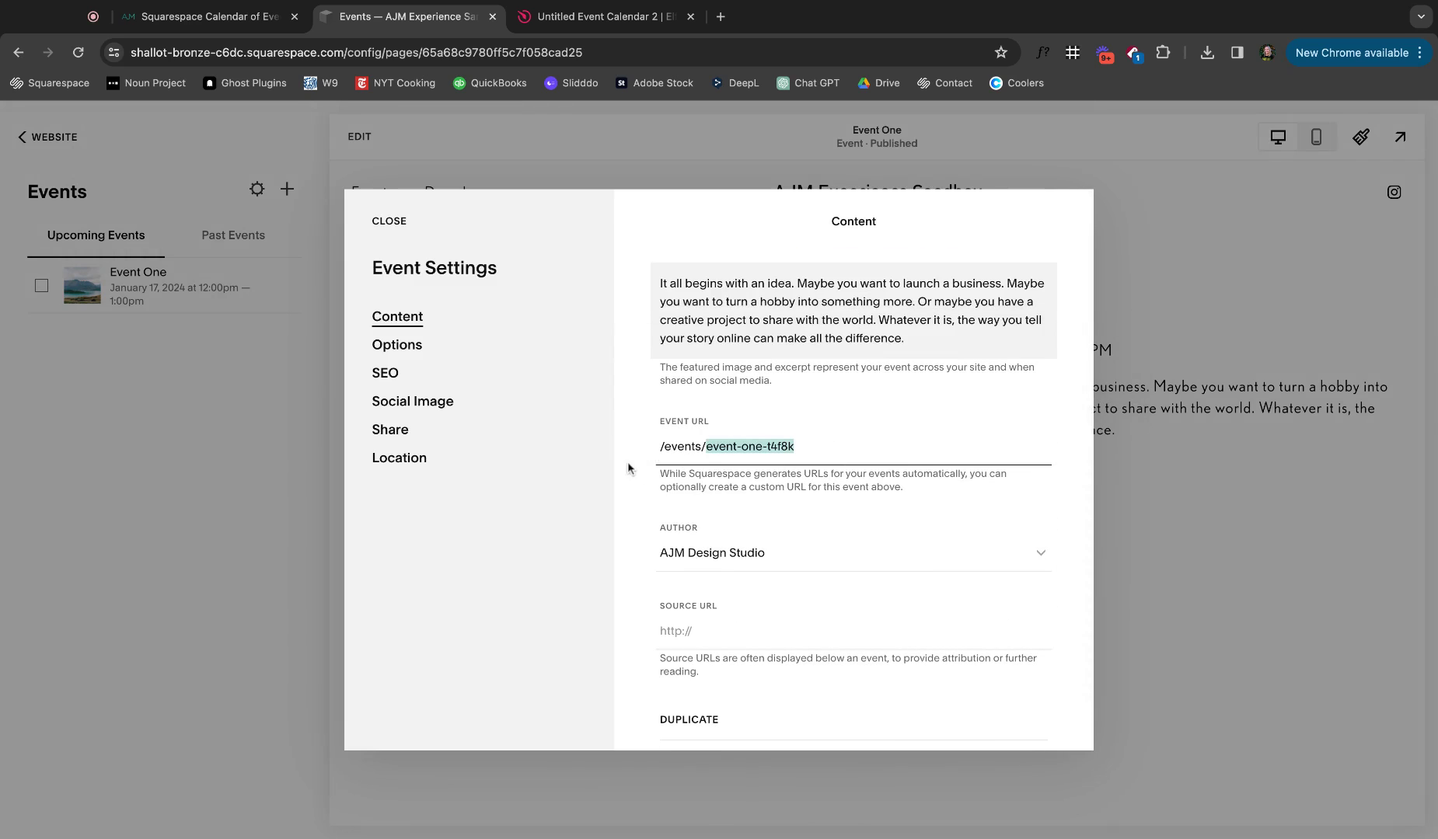
scroll(628, 468, "up", 8)
- Edit the Event One page, keeping the section height Medium and making it inset
left_click(388, 221)
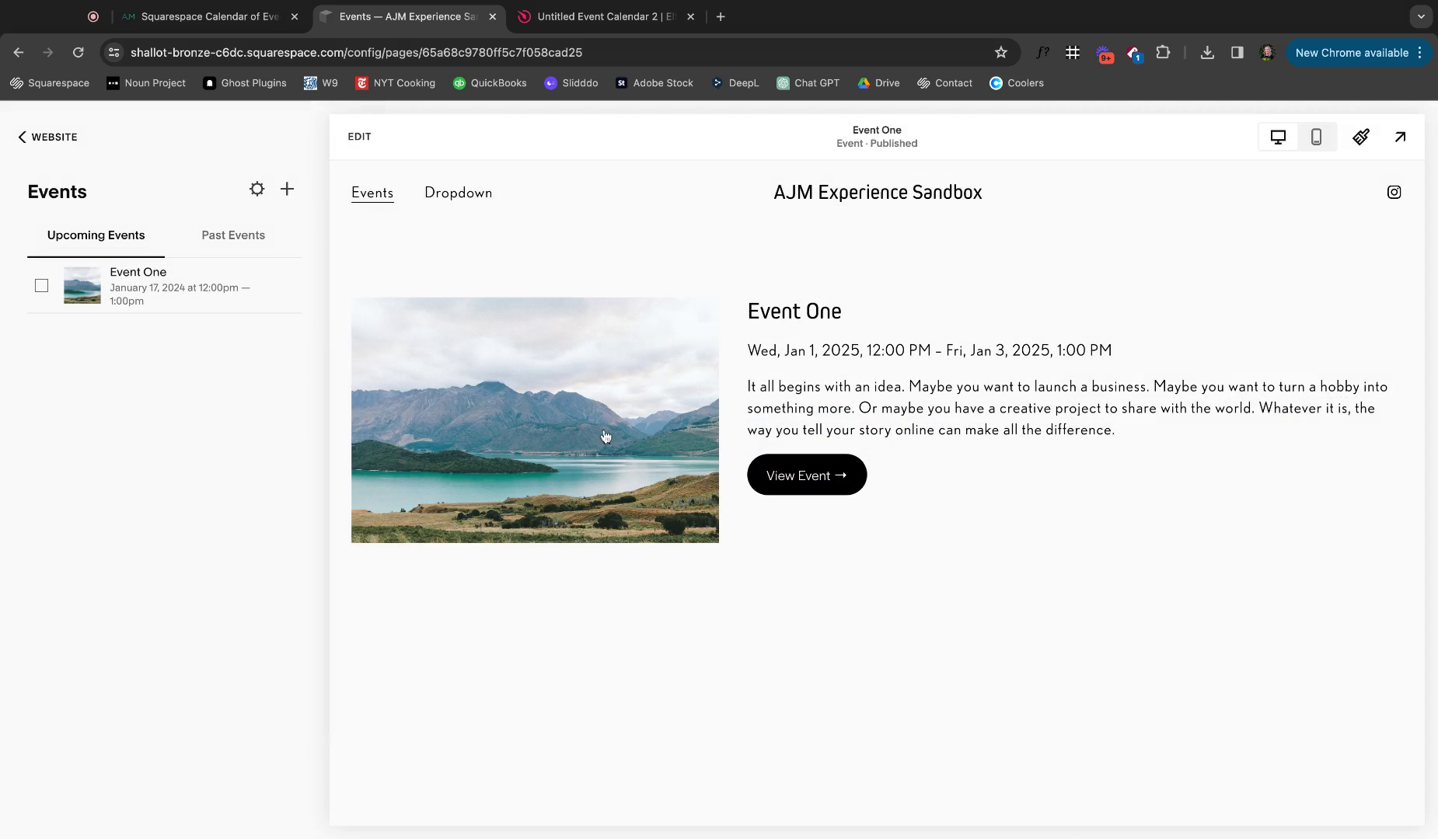
left_click(360, 138)
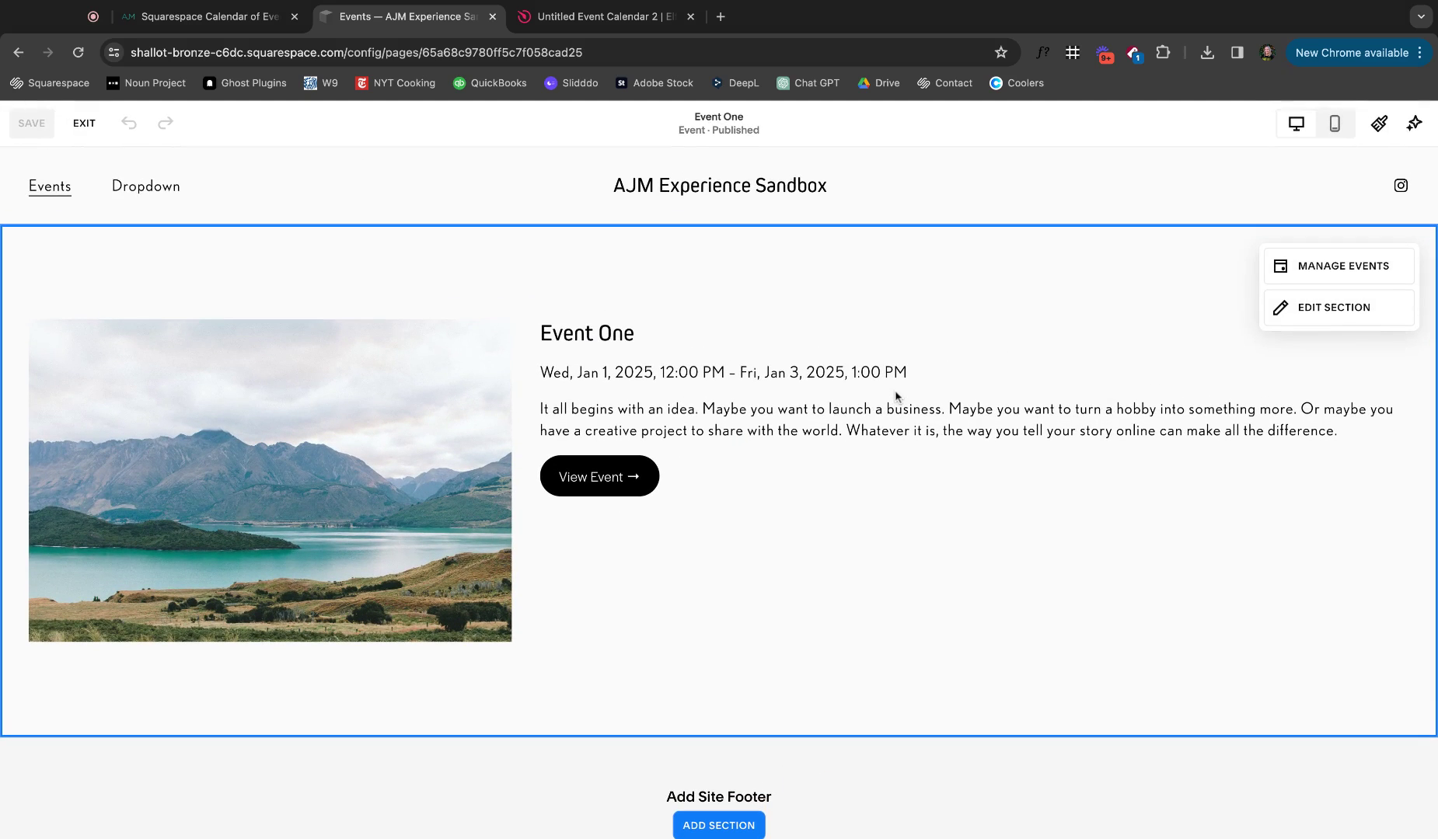
left_click(1300, 319)
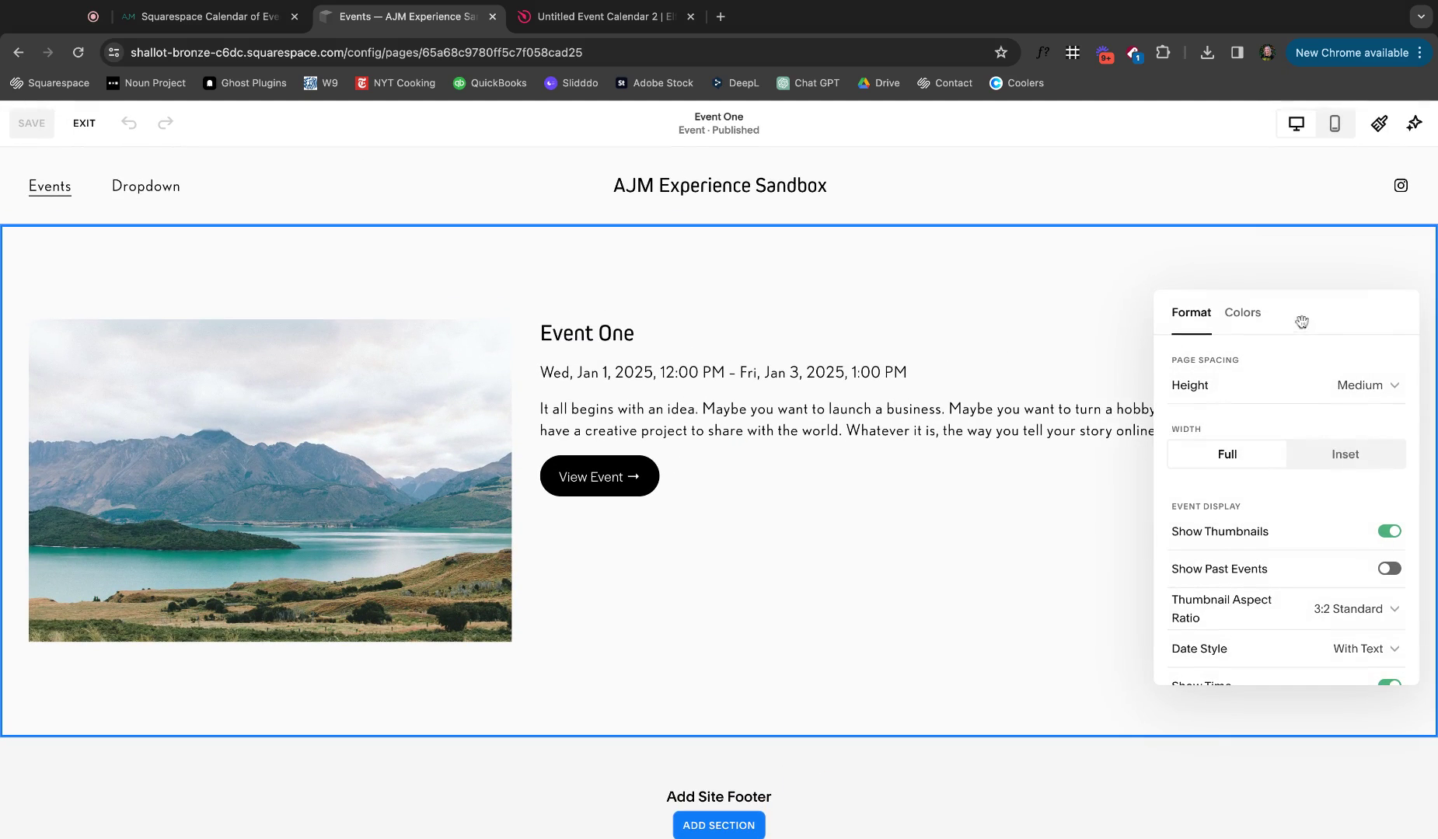
left_click(1312, 401)
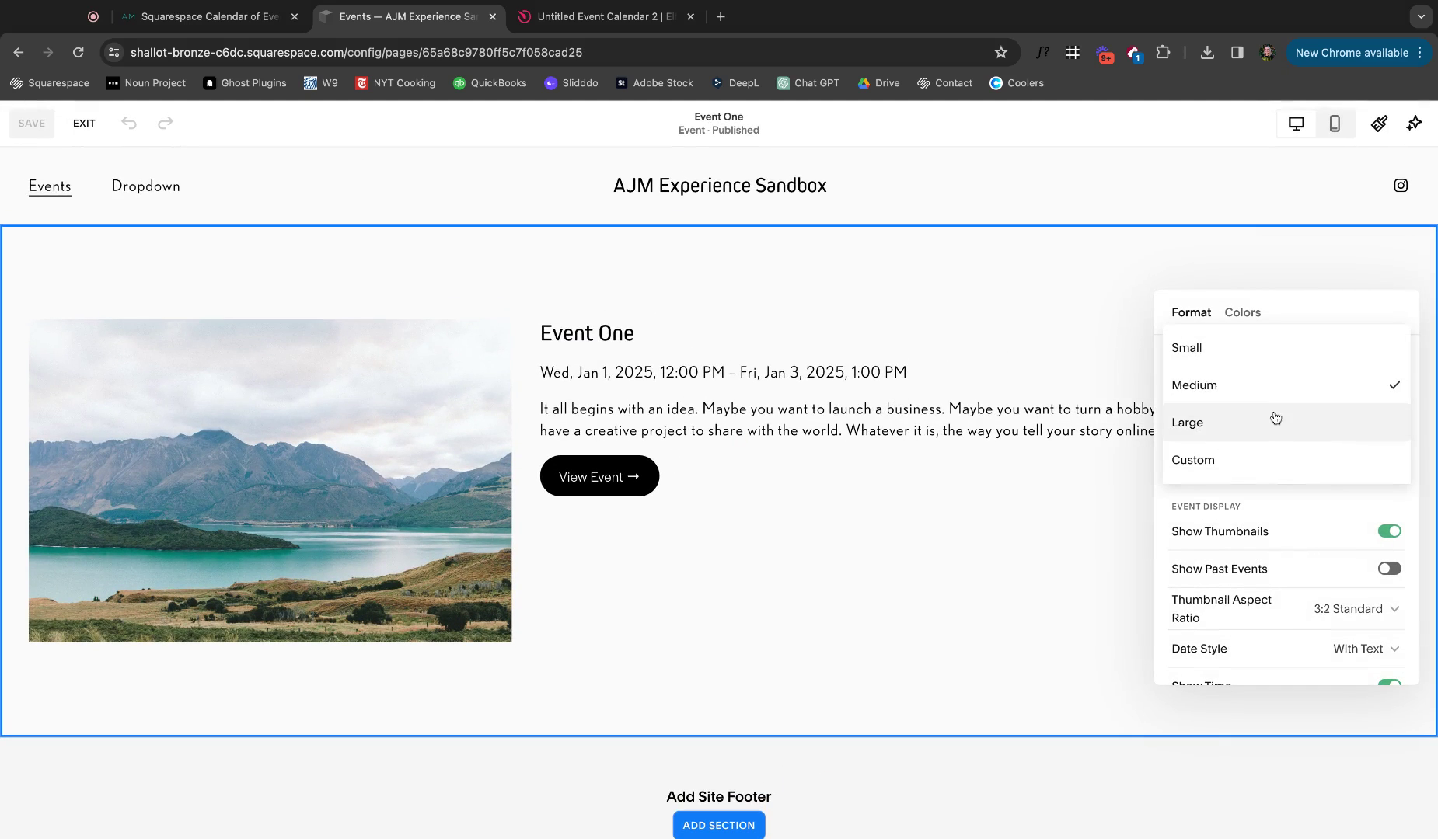
left_click(1275, 420)
left_click(1282, 386)
left_click(1277, 359)
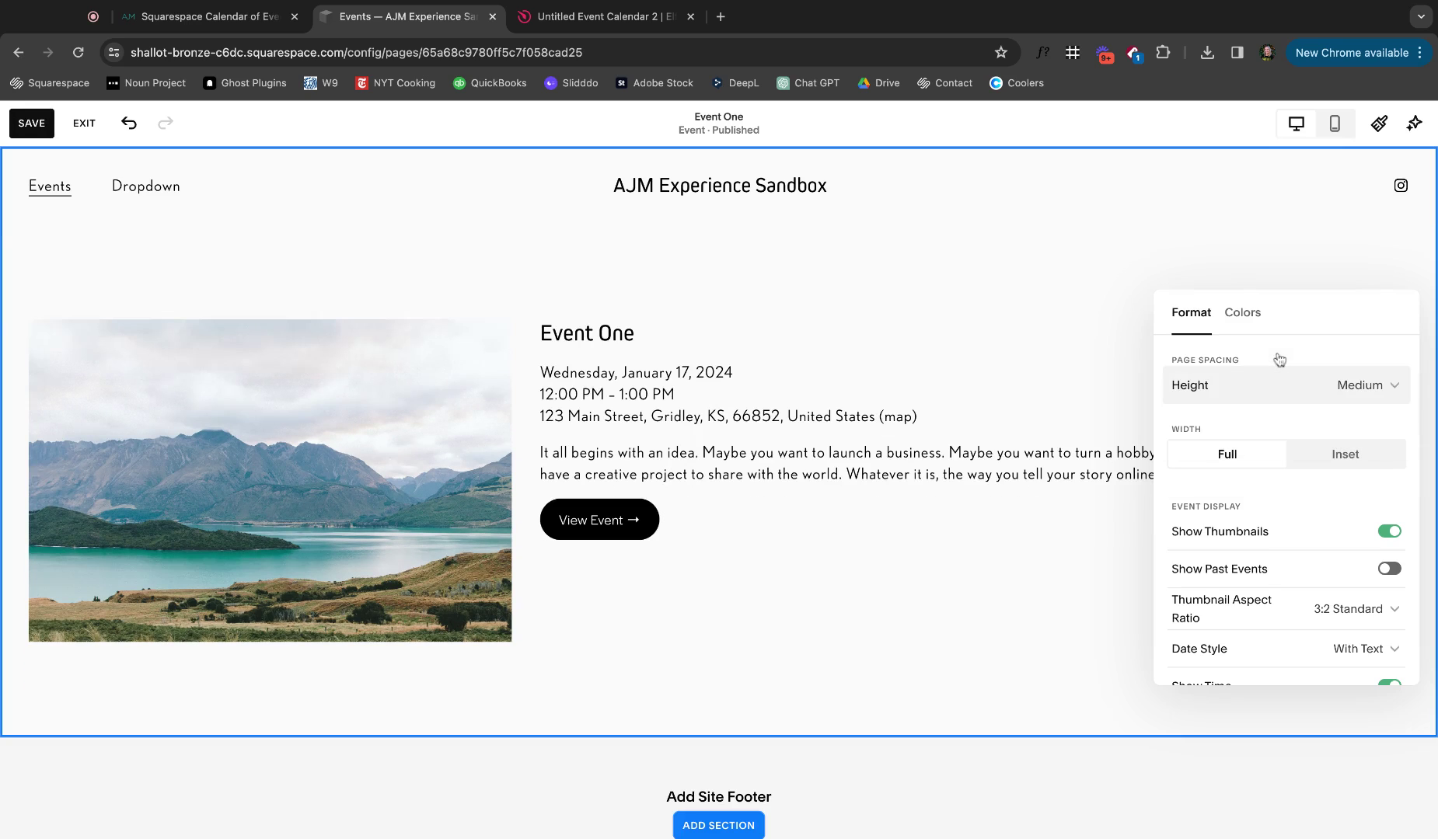
left_click(1321, 451)
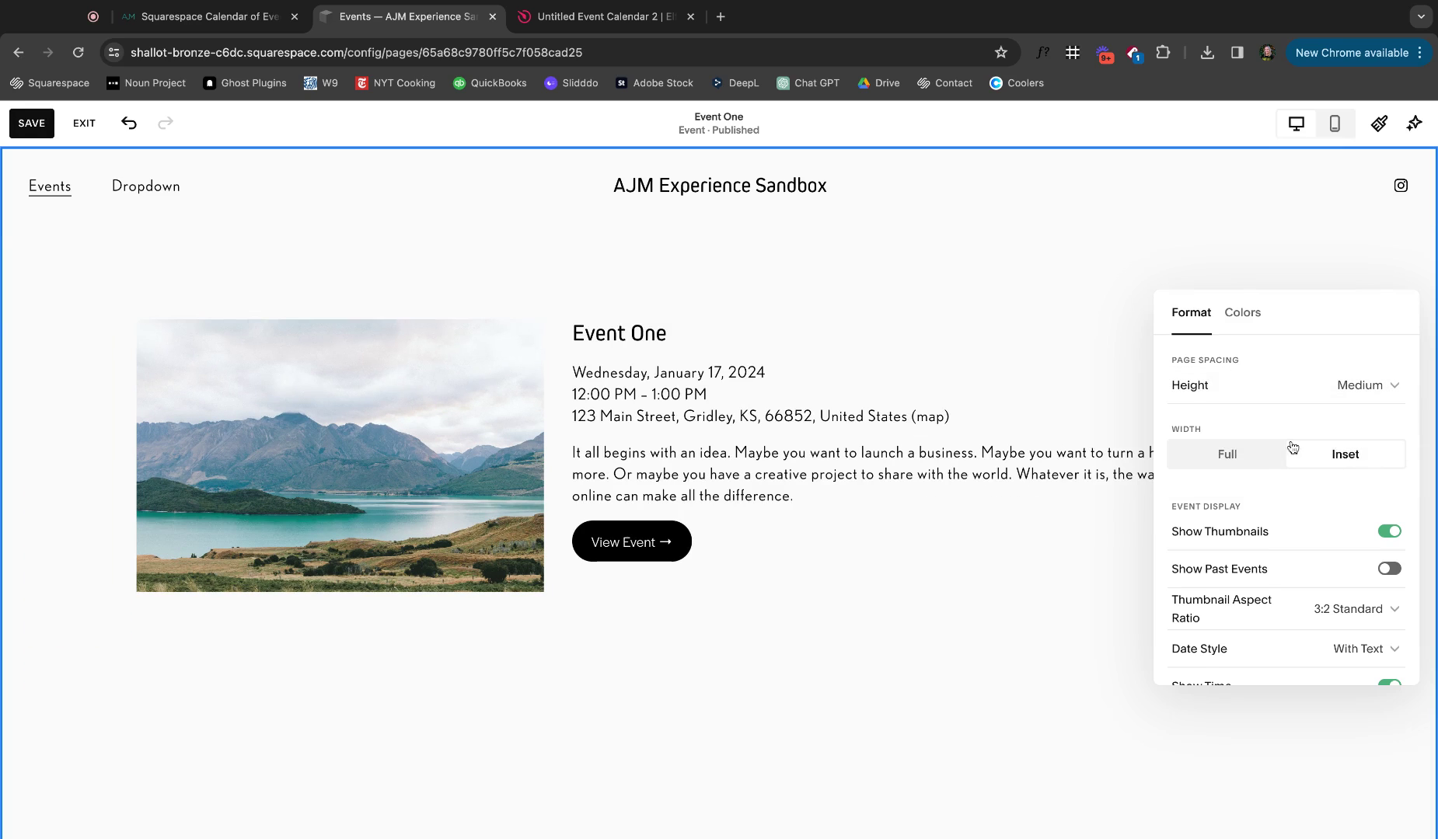
- Toggle the event location display off and back on, then close the format settings
scroll(1292, 448, "down", 2)
scroll(1321, 435, "down", 2)
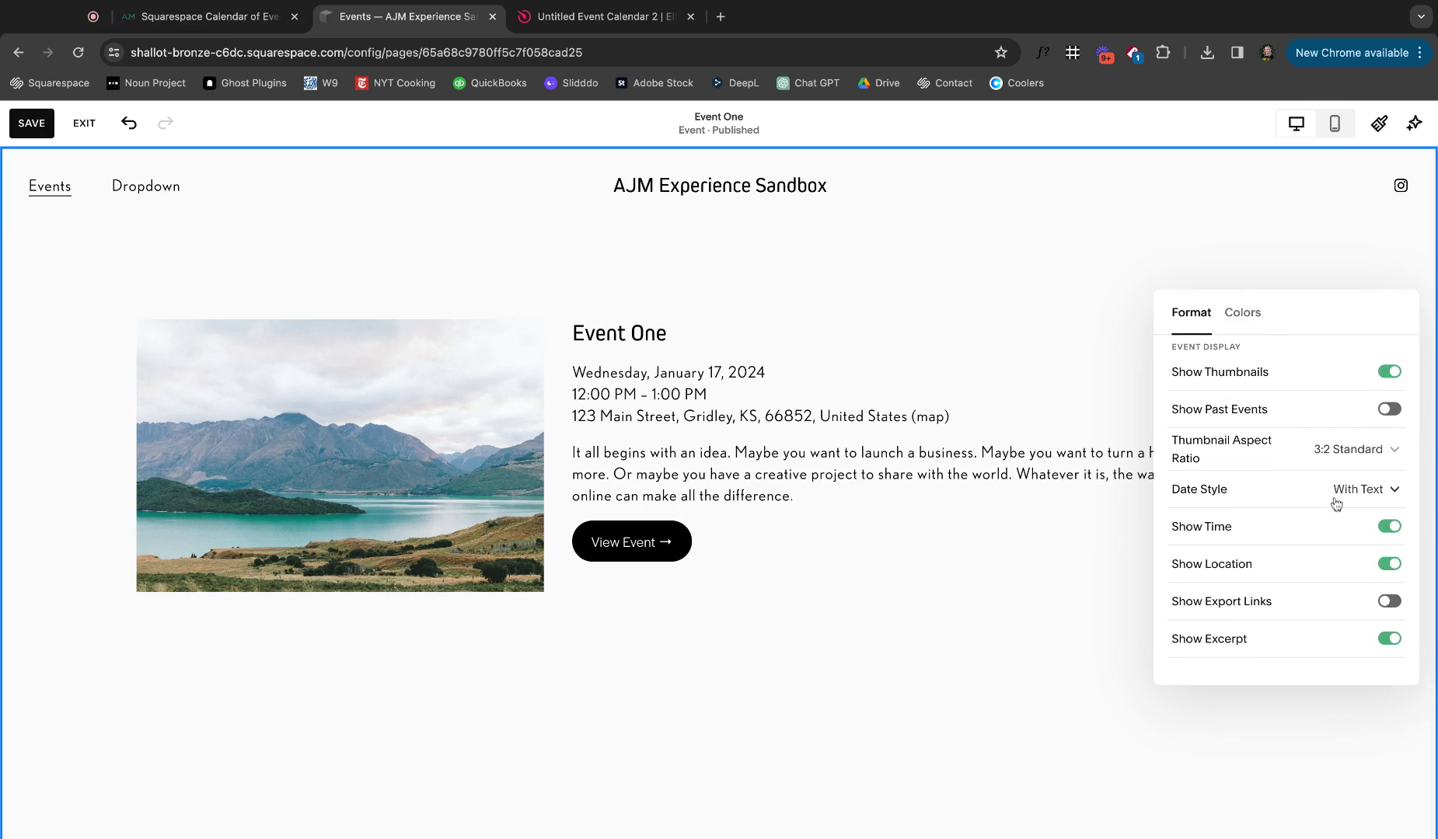
left_click(1342, 570)
left_click(1342, 570)
scroll(1046, 676, "down", 2)
scroll(1048, 677, "up", 2)
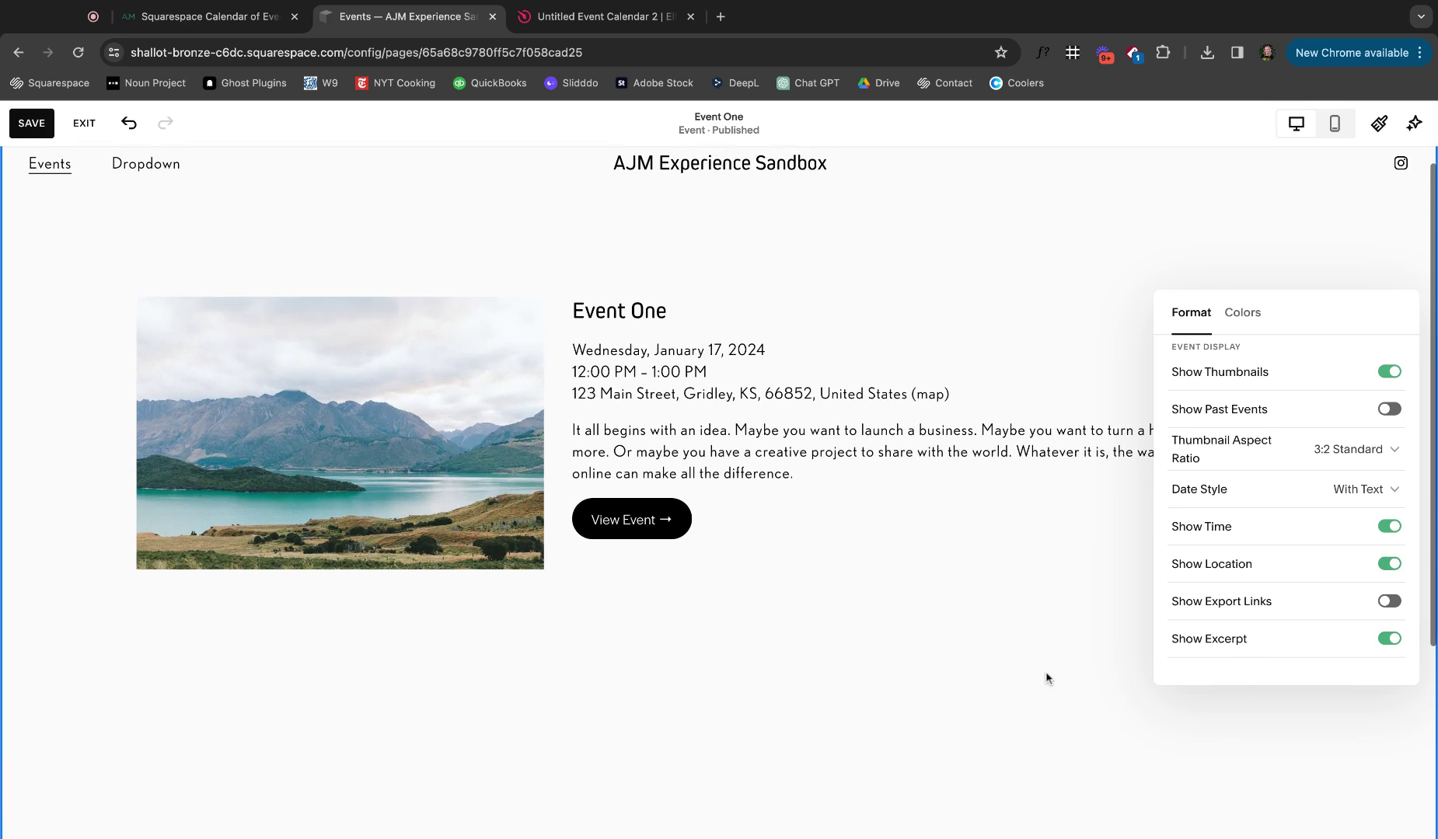
left_click(1088, 657)
- Save the Event One page edits and exit edit mode
scroll(1188, 648, "down", 2)
scroll(1130, 619, "up", 2)
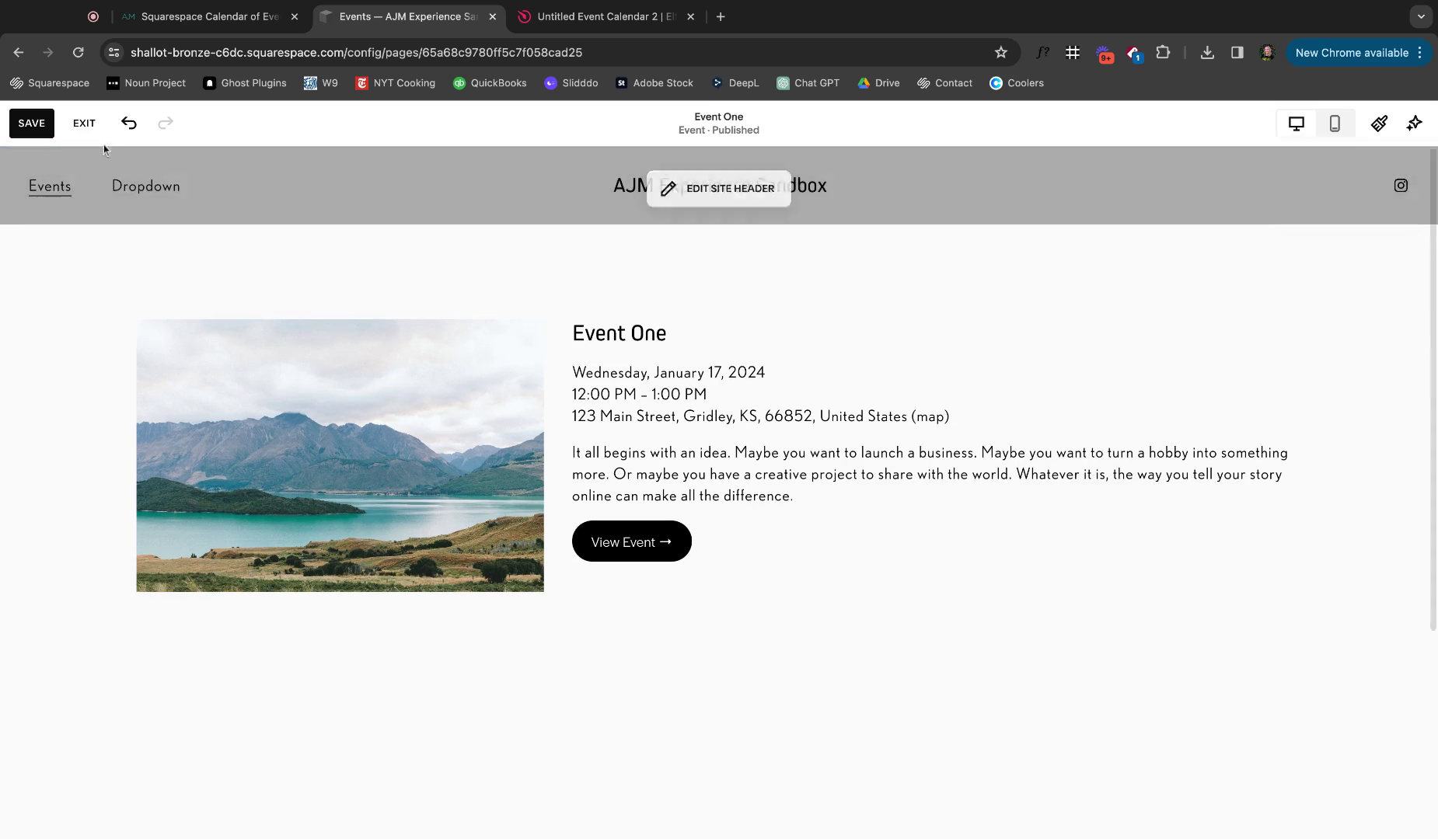
left_click(37, 129)
left_click(79, 129)
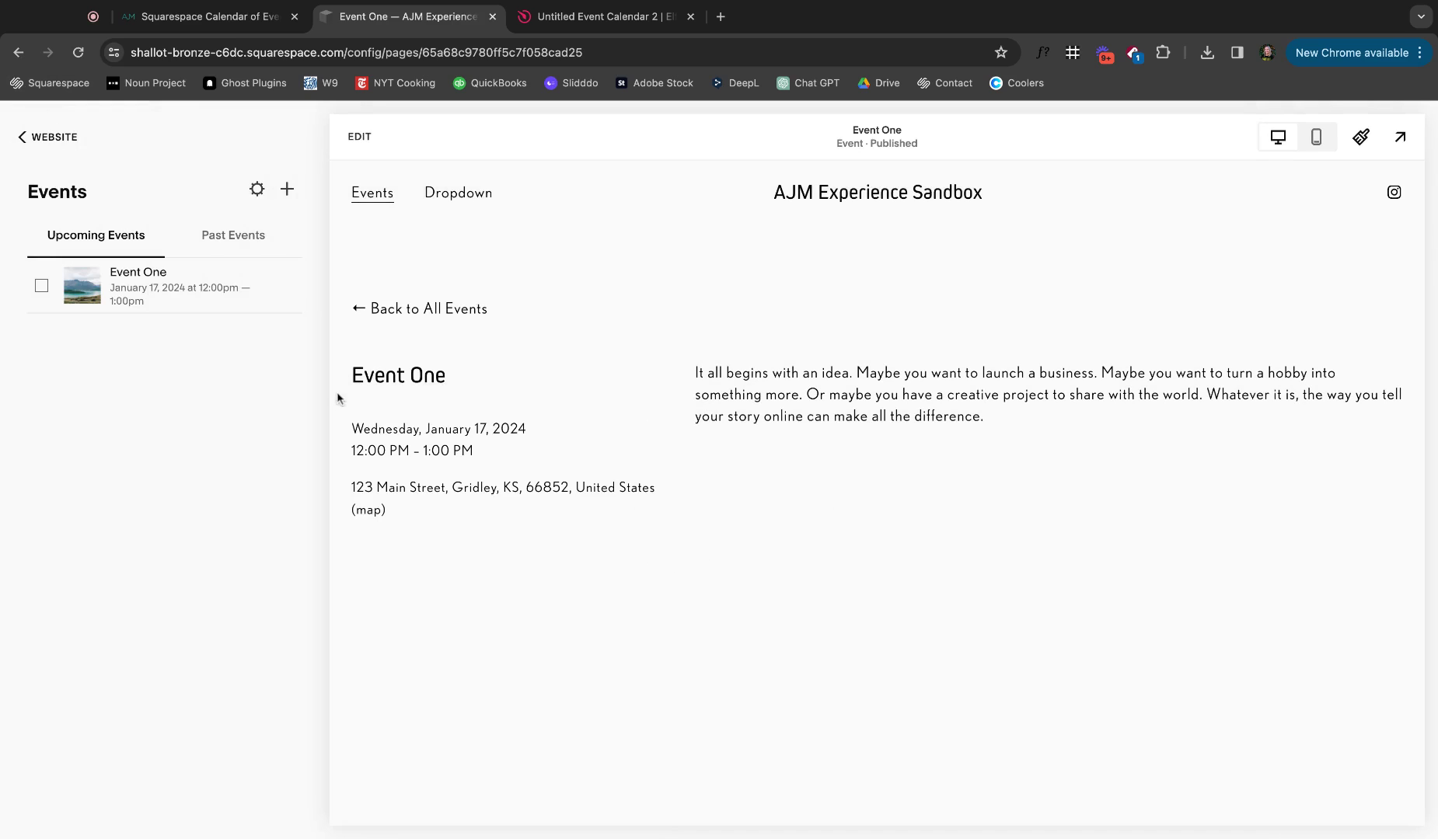
- Duplicate Event One and move the copy's start and end to January 18
left_click(293, 286)
left_click(301, 359)
left_click(292, 341)
left_click(292, 380)
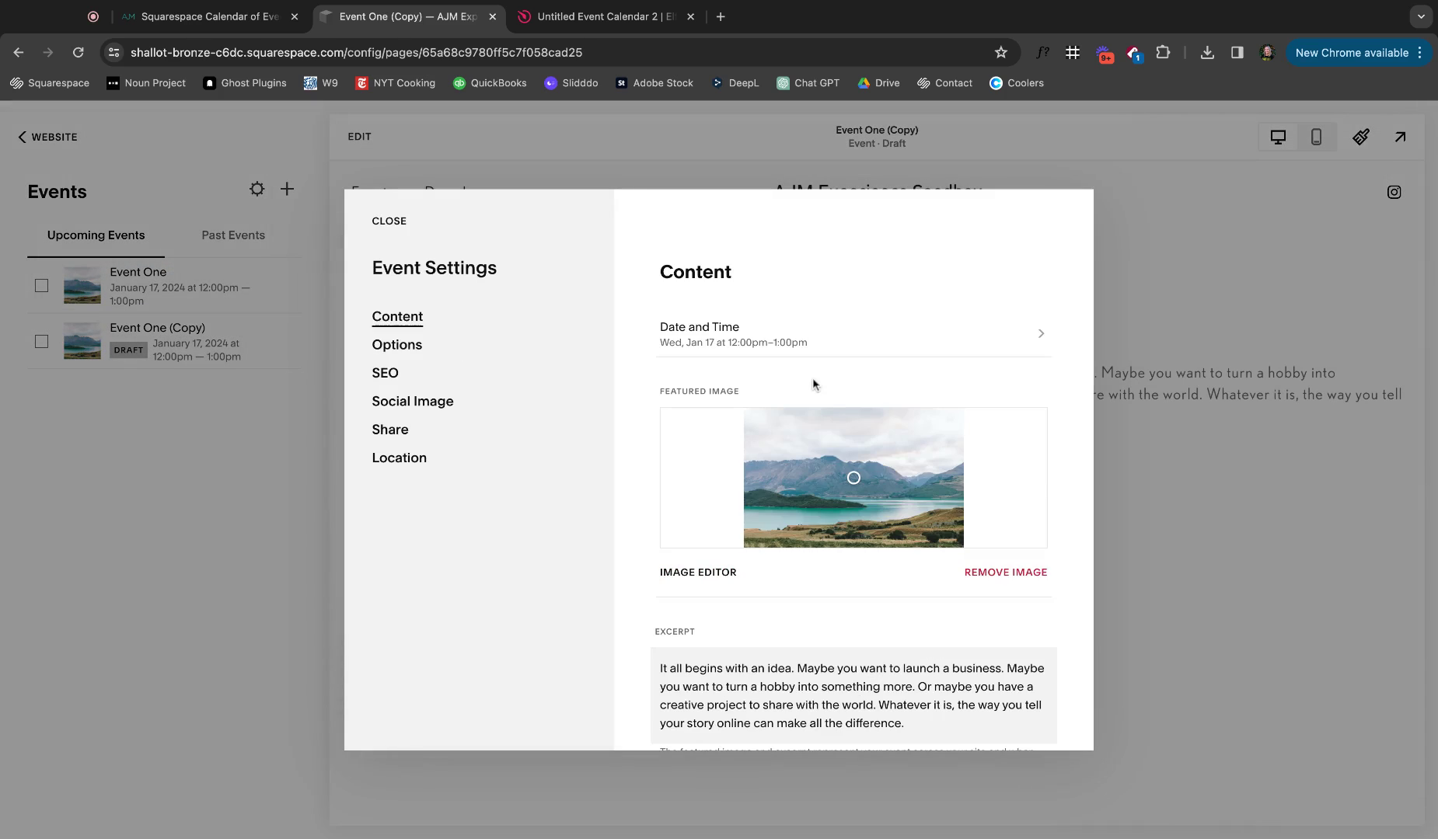
left_click(911, 483)
left_click(949, 305)
left_click(910, 484)
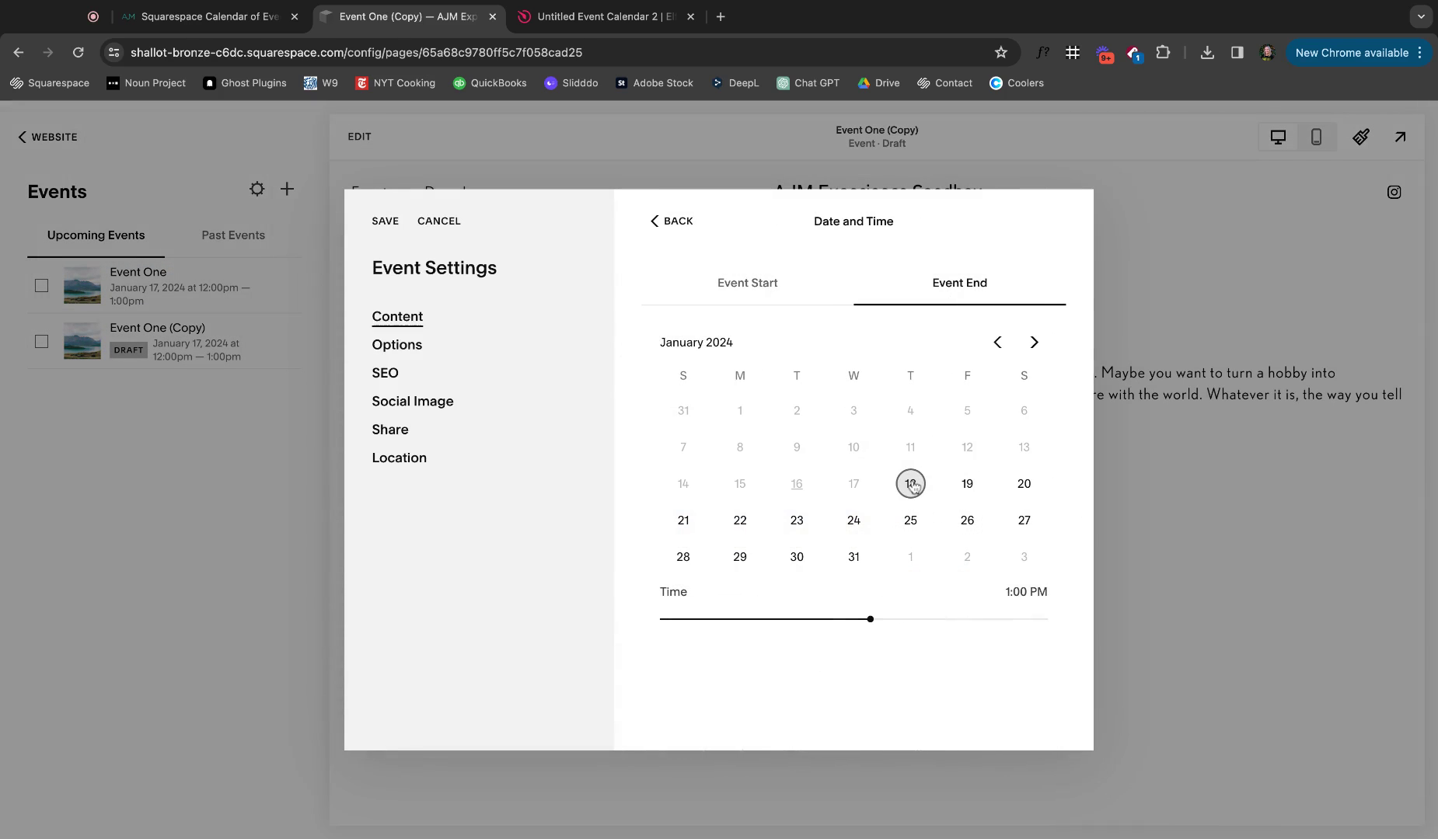
left_click(385, 222)
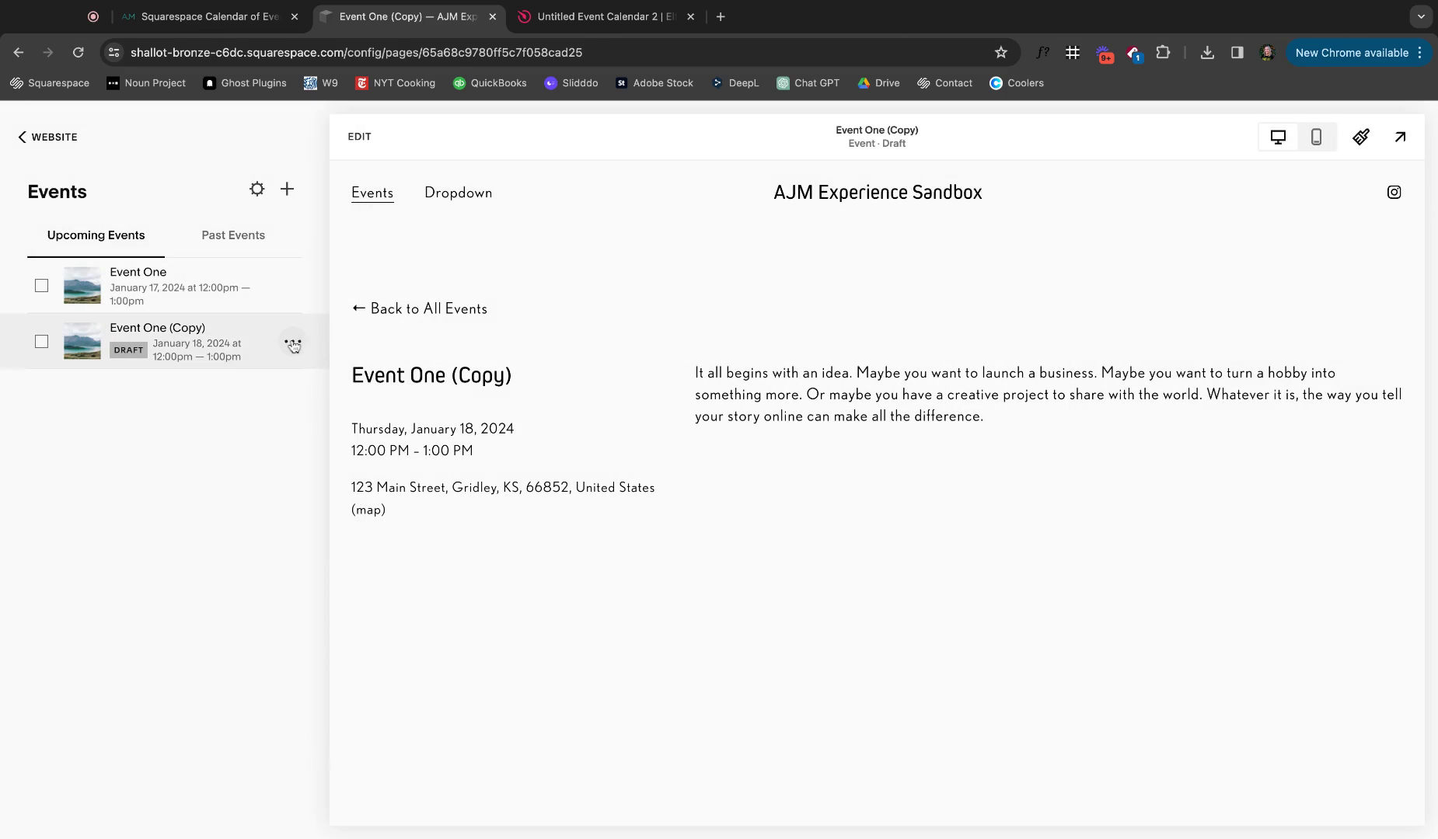
- Set Event One (Copy)'s status to Published and save it
left_click(293, 342)
left_click(312, 379)
scroll(784, 394, "down", 3)
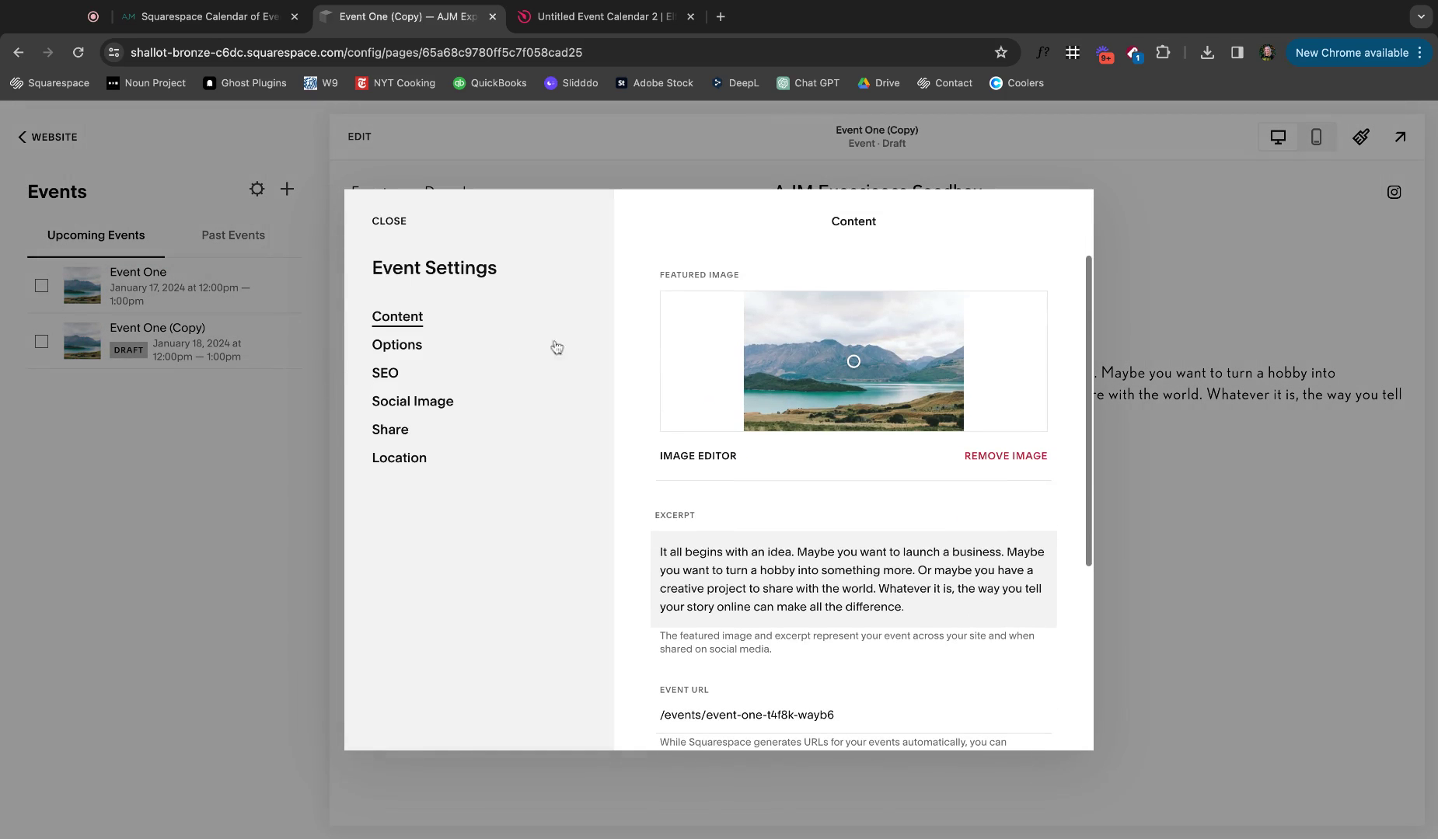
left_click(462, 349)
left_click(757, 326)
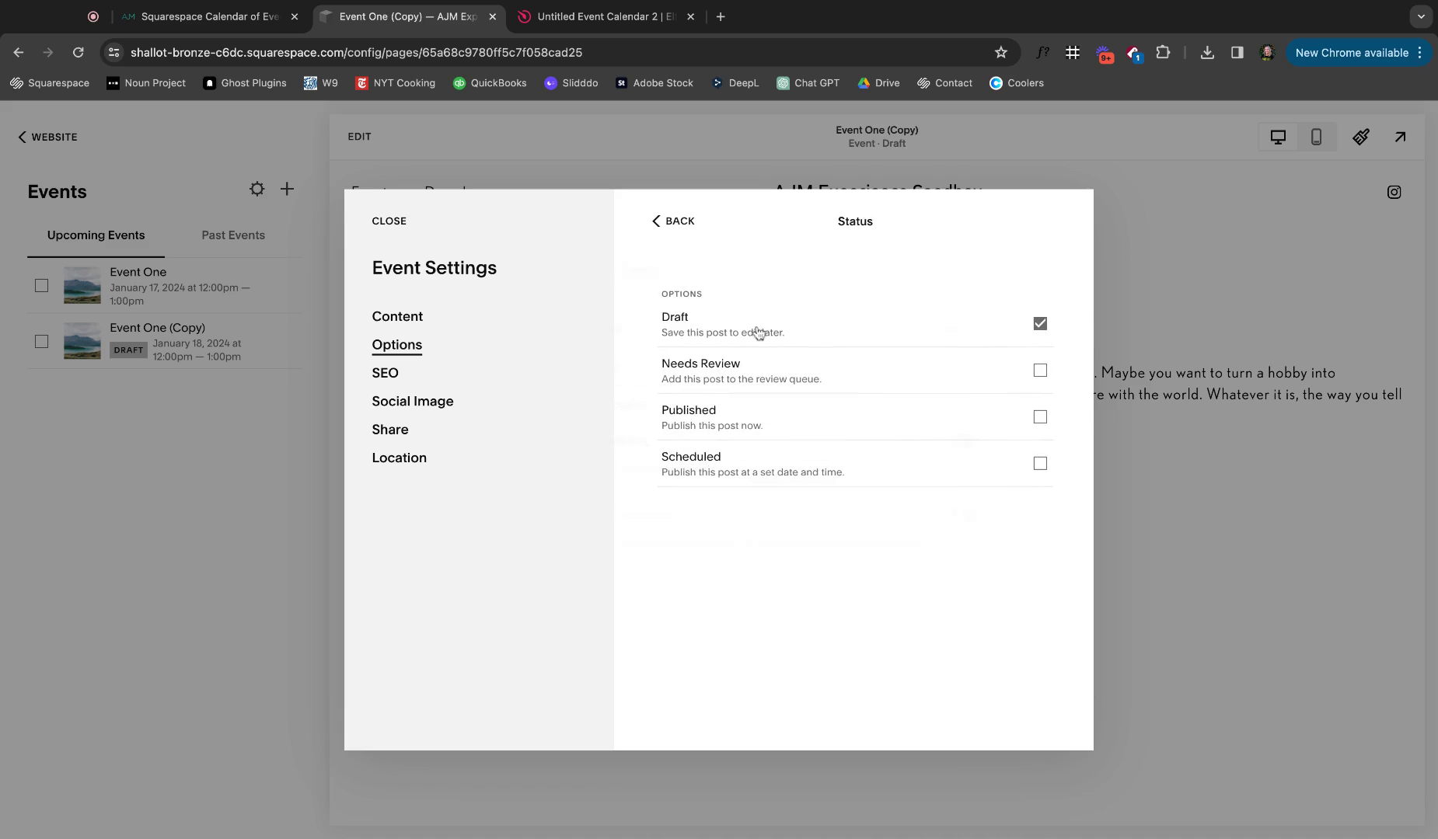
left_click(768, 429)
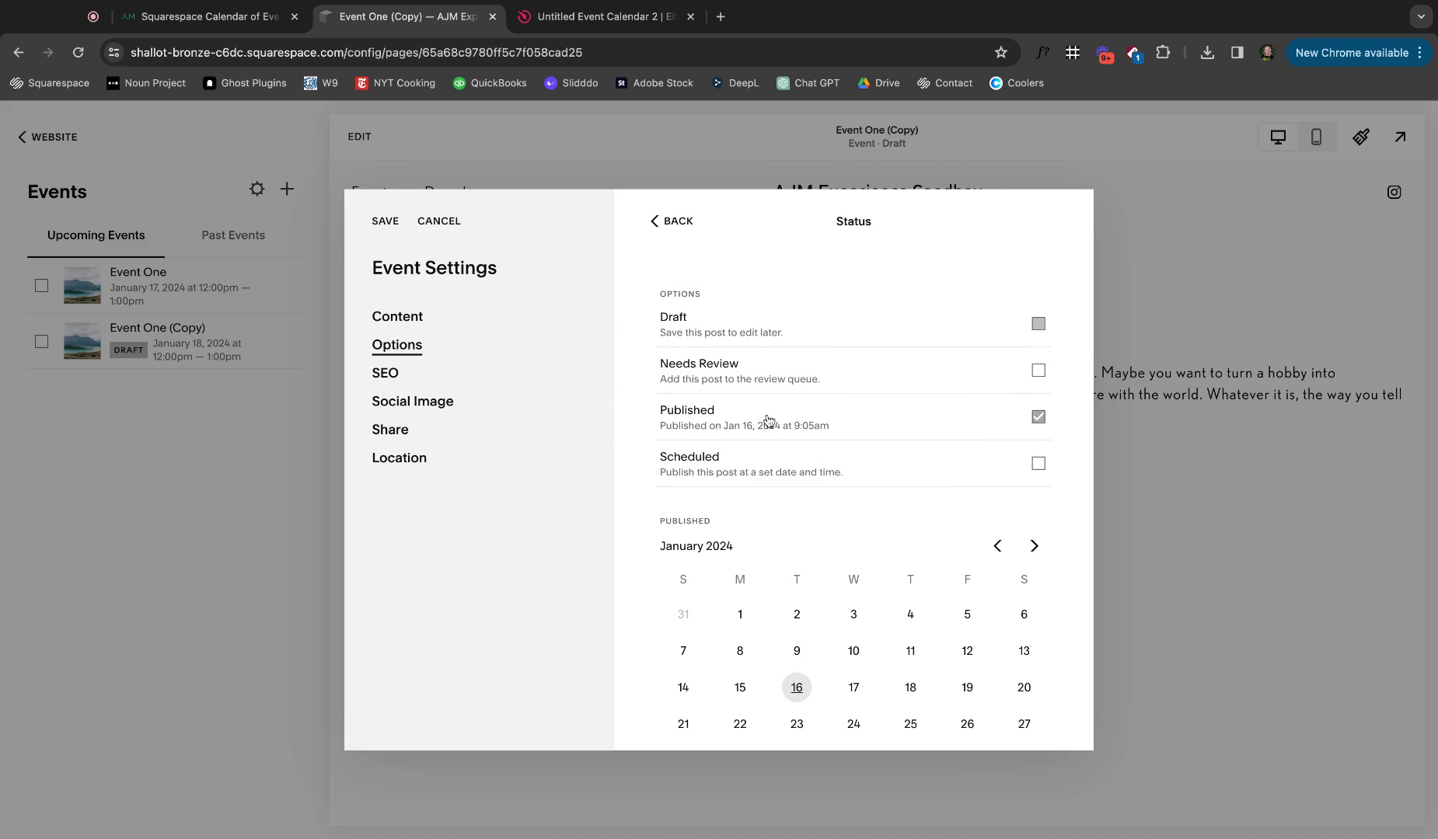
left_click(390, 230)
left_click(297, 346)
left_click(301, 383)
left_click(300, 383)
- Duplicate Event One (Copy), move it to January 19, 2024, and publish it
left_click(295, 346)
left_click(300, 418)
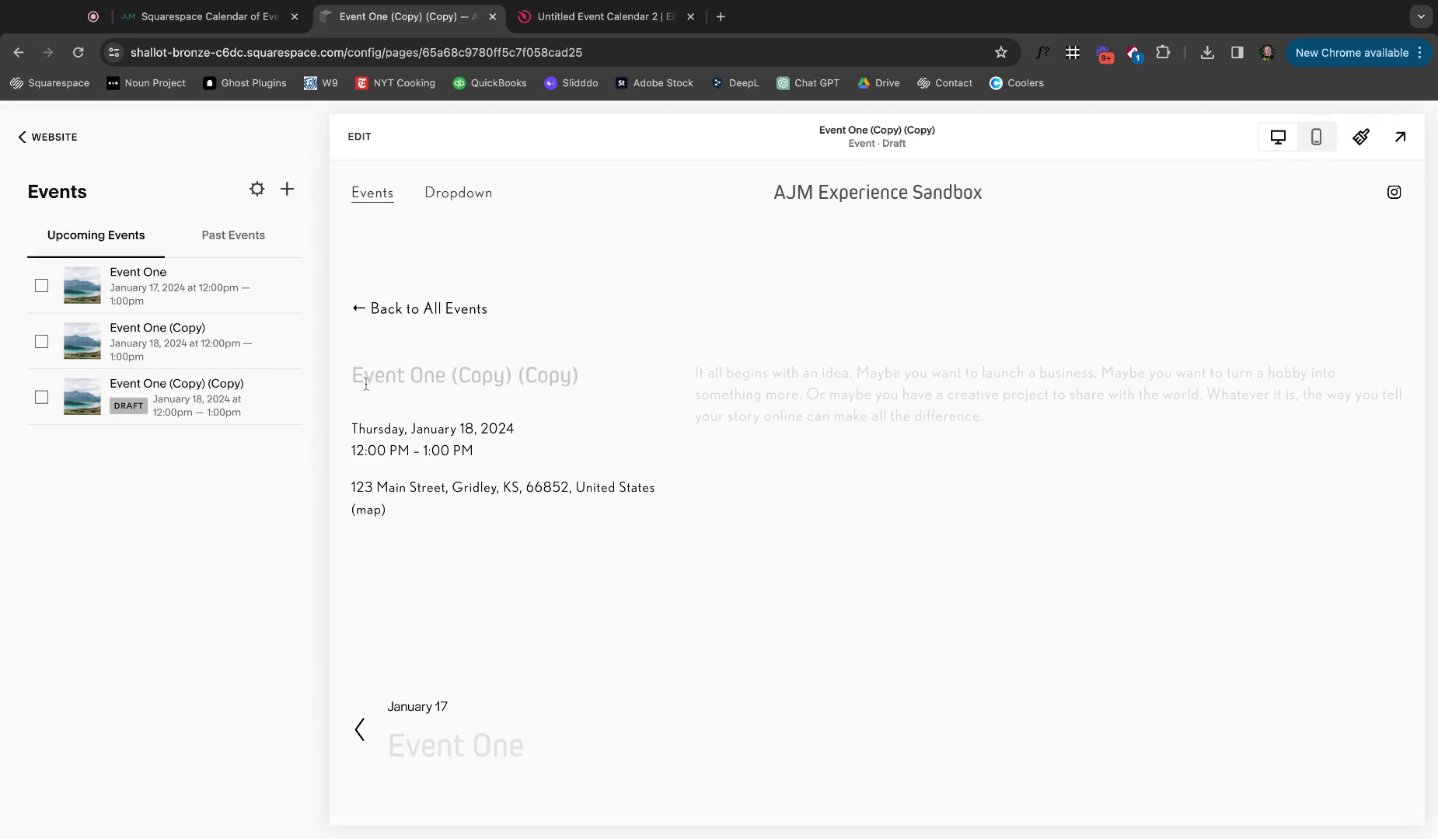
left_click(293, 399)
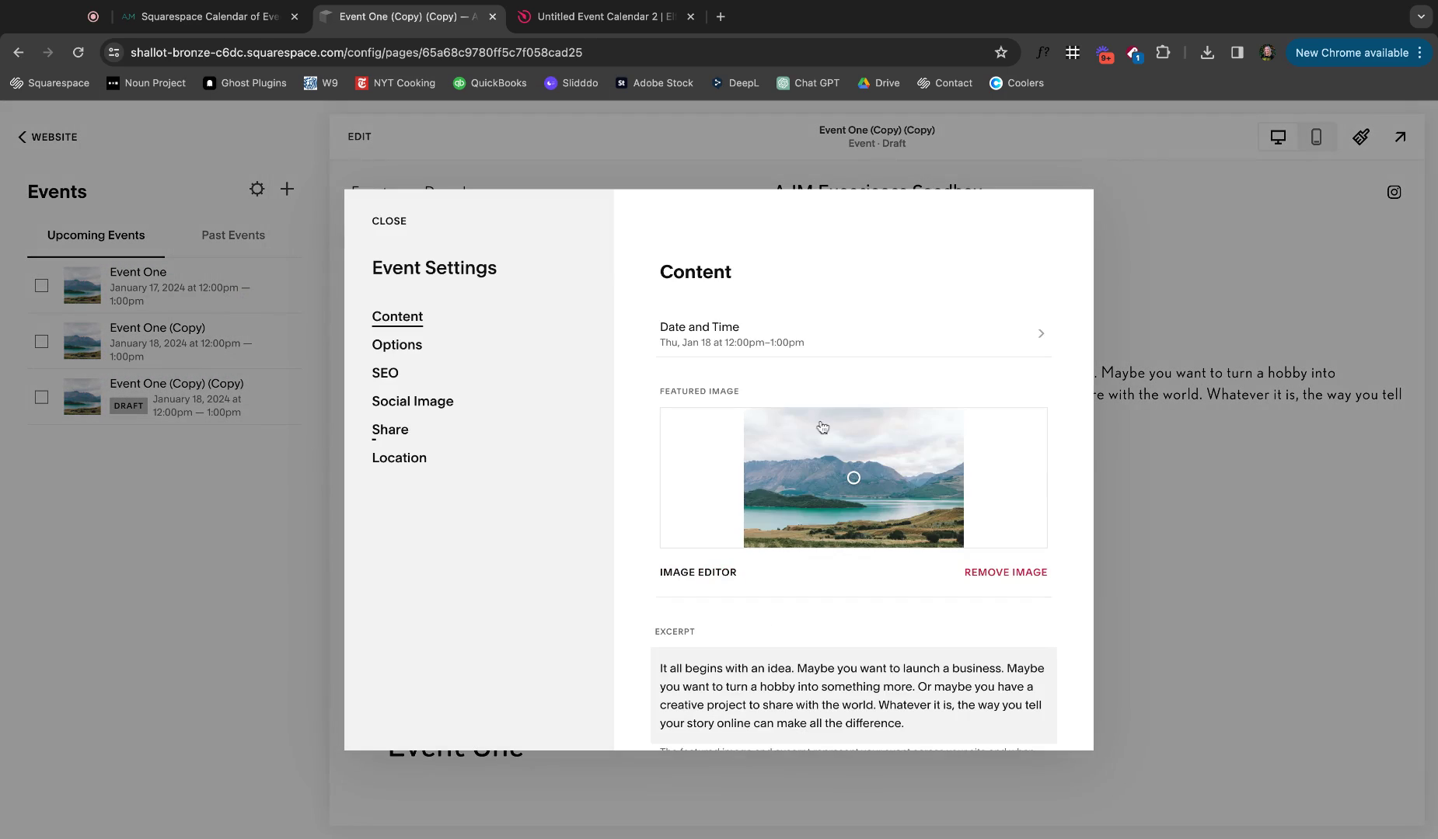
left_click(818, 331)
left_click(970, 485)
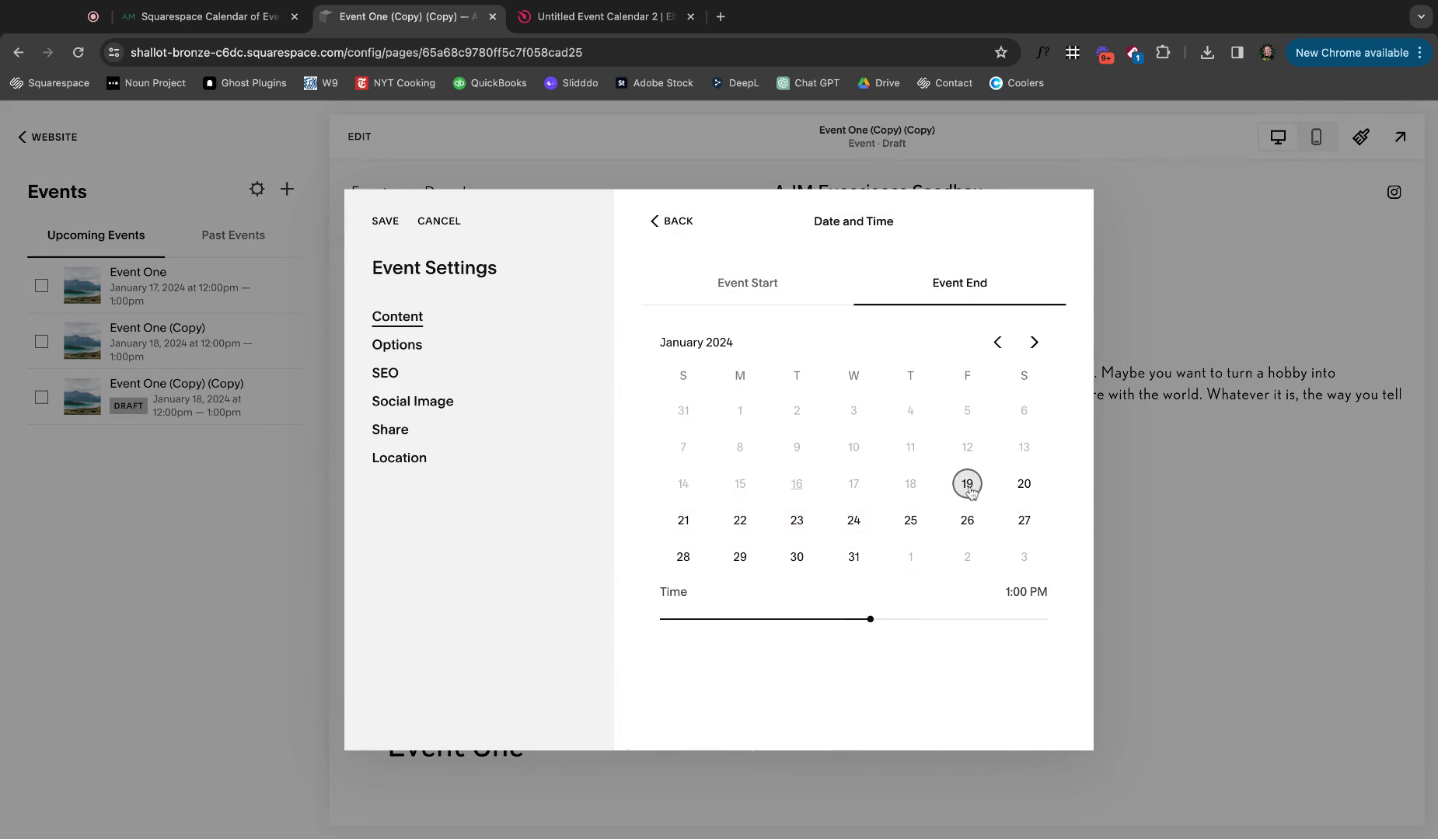
left_click(444, 350)
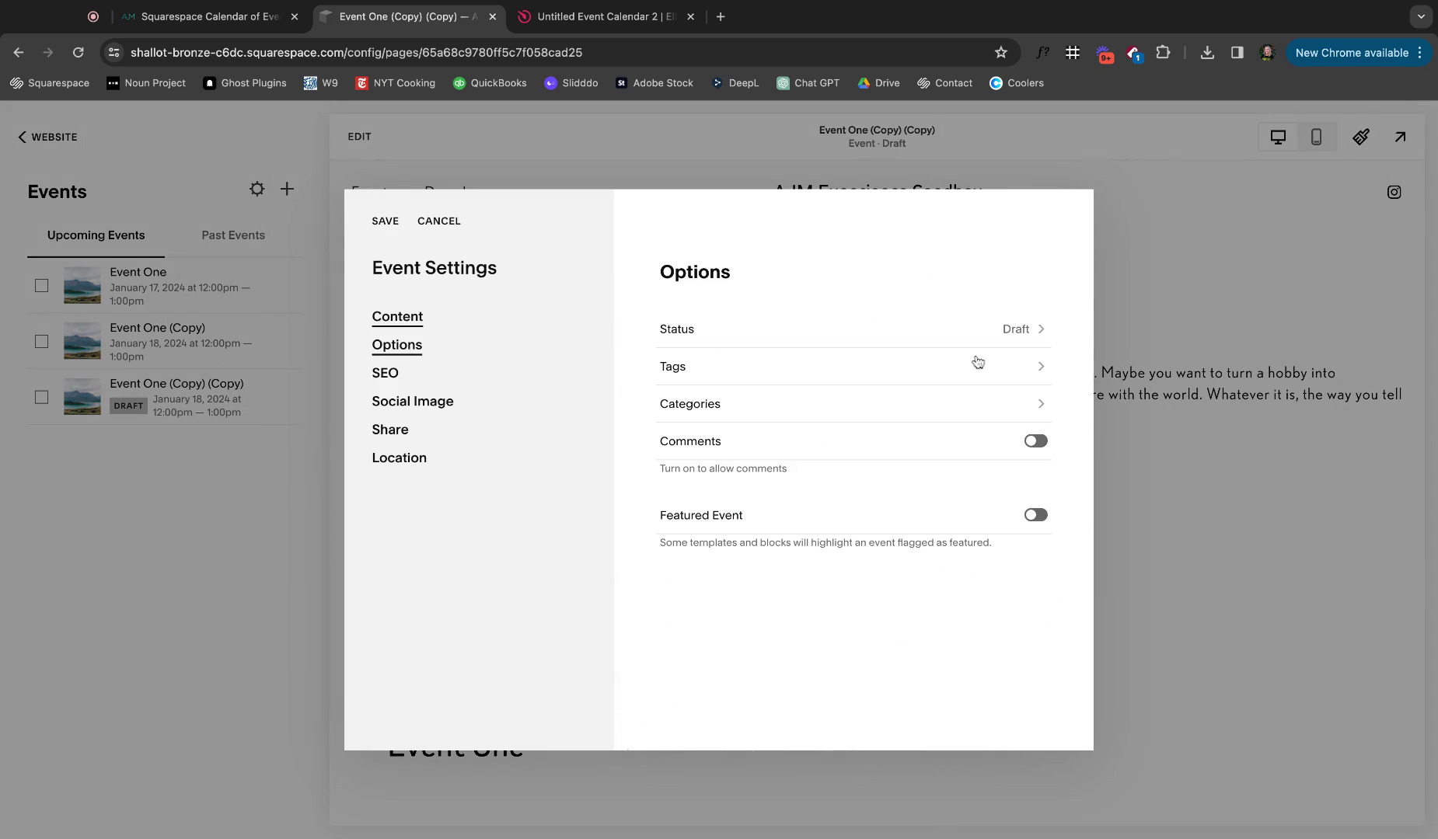
left_click(1010, 328)
left_click(809, 417)
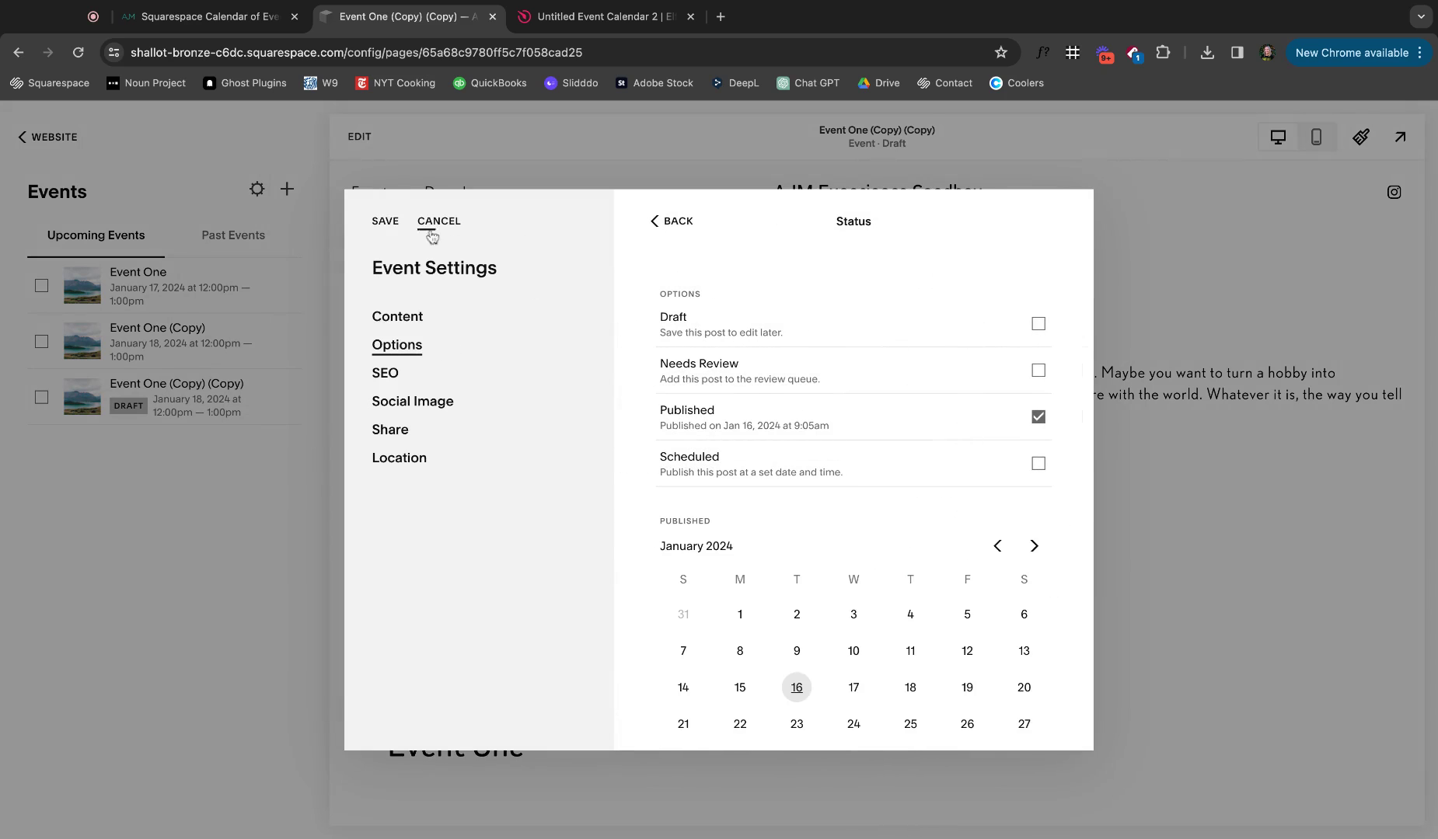
left_click(385, 221)
- Navigate back from the events list to the Website menu and open the Pages list
left_click(35, 139)
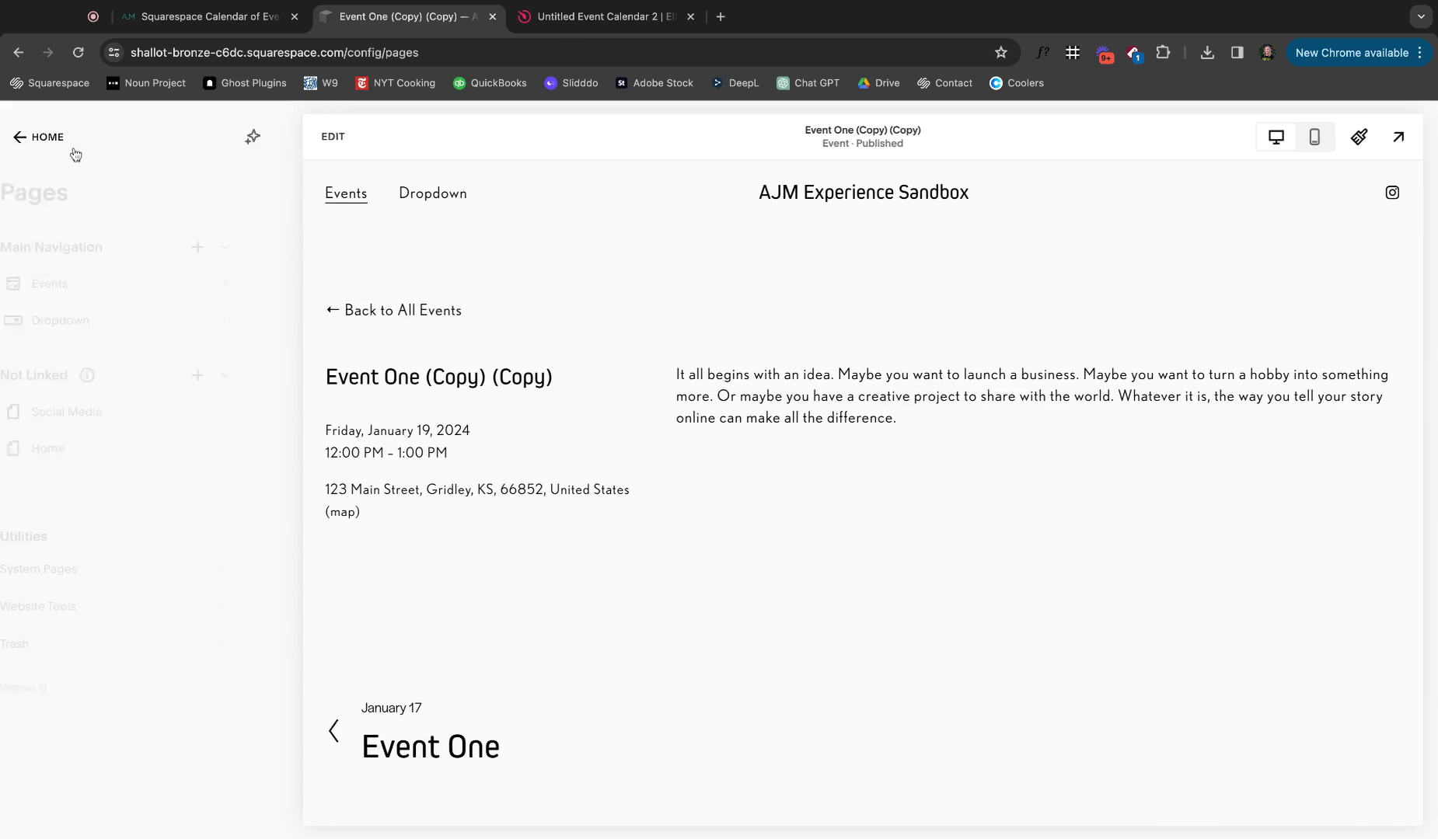
left_click(34, 138)
left_click(109, 210)
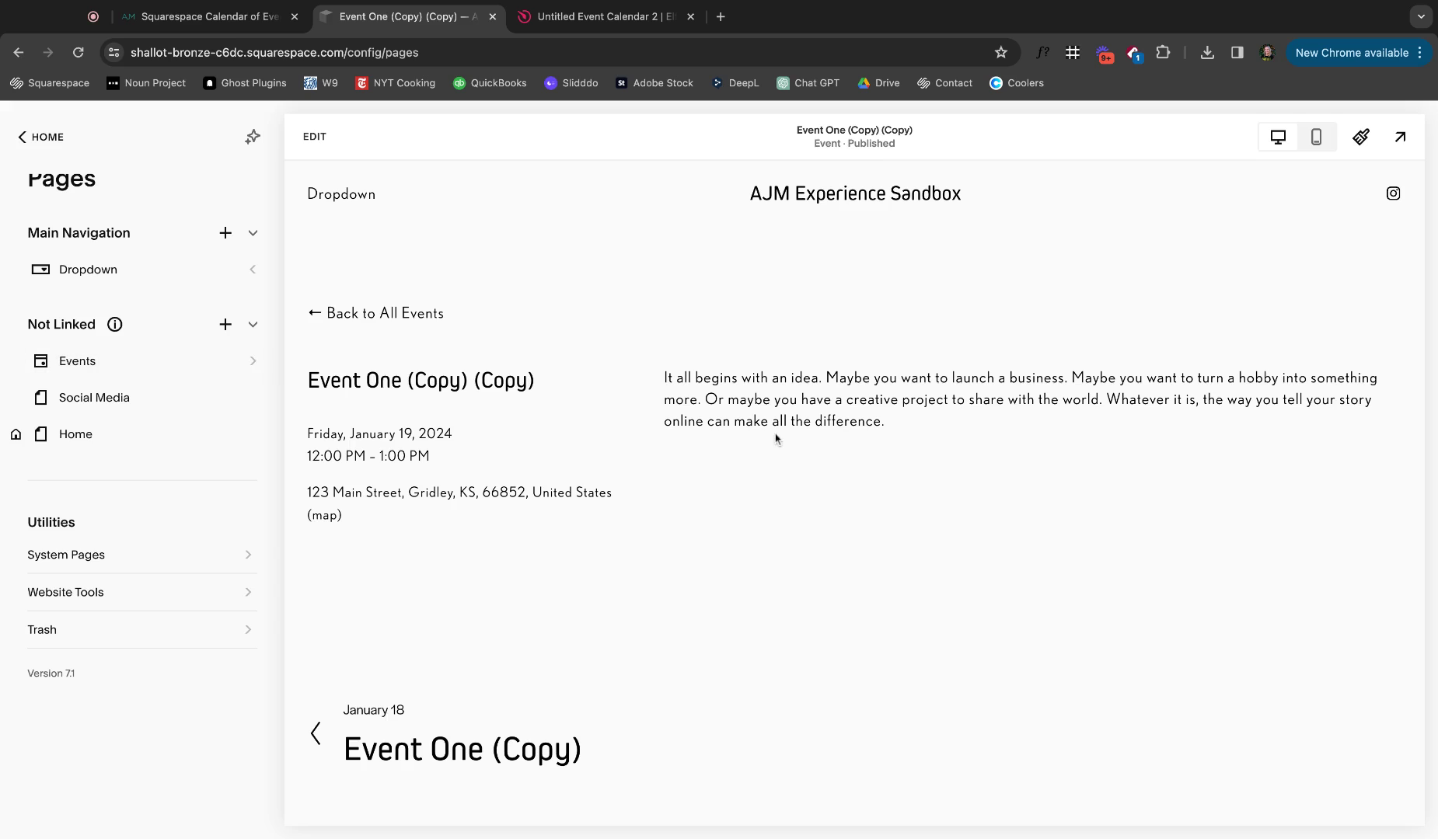
scroll(775, 439, "down", 1)
scroll(776, 439, "up", 1)
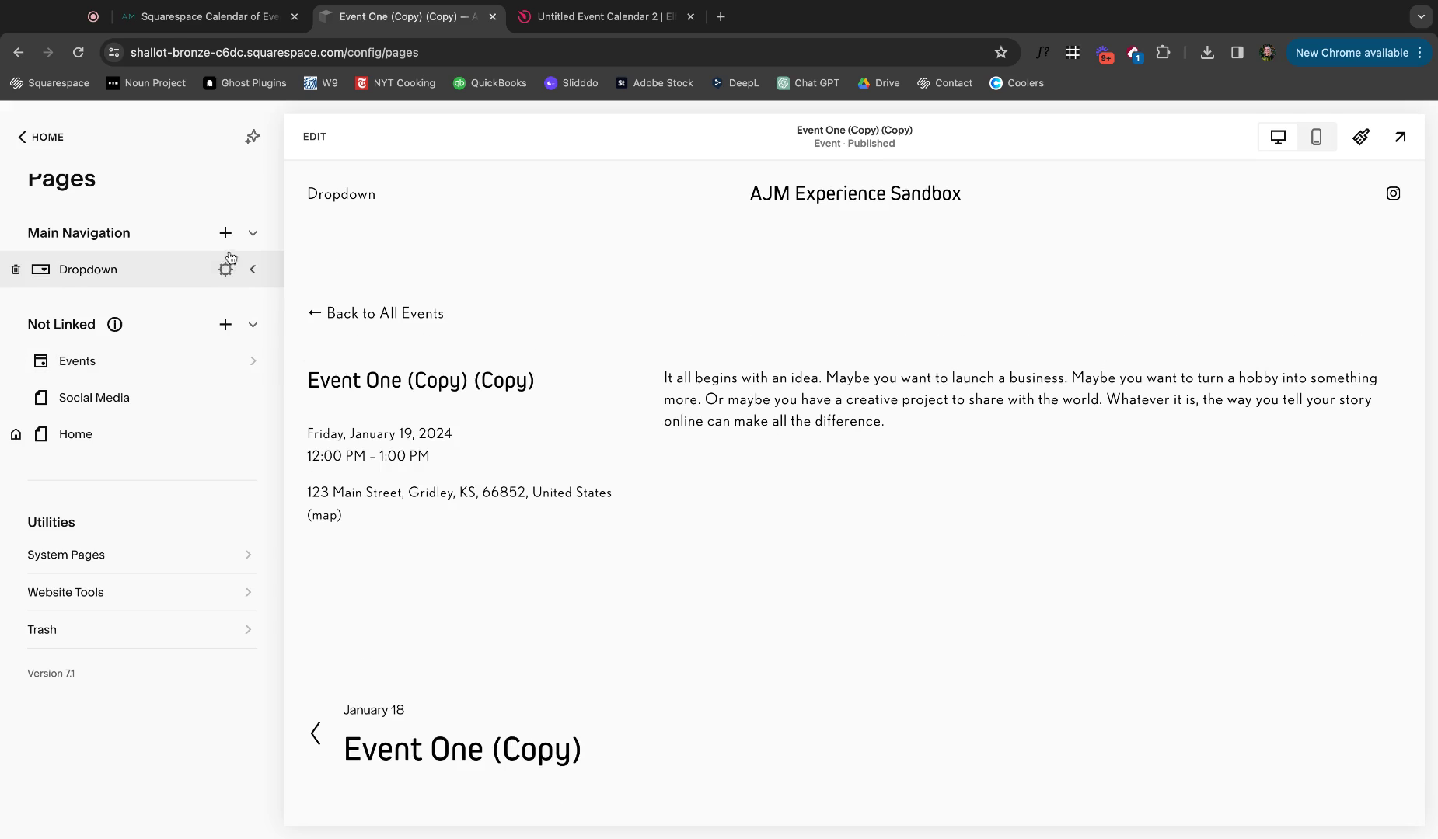
- Edit the Home page and add a widened Calendar block, found via 'cal', to the empty section
left_click(126, 433)
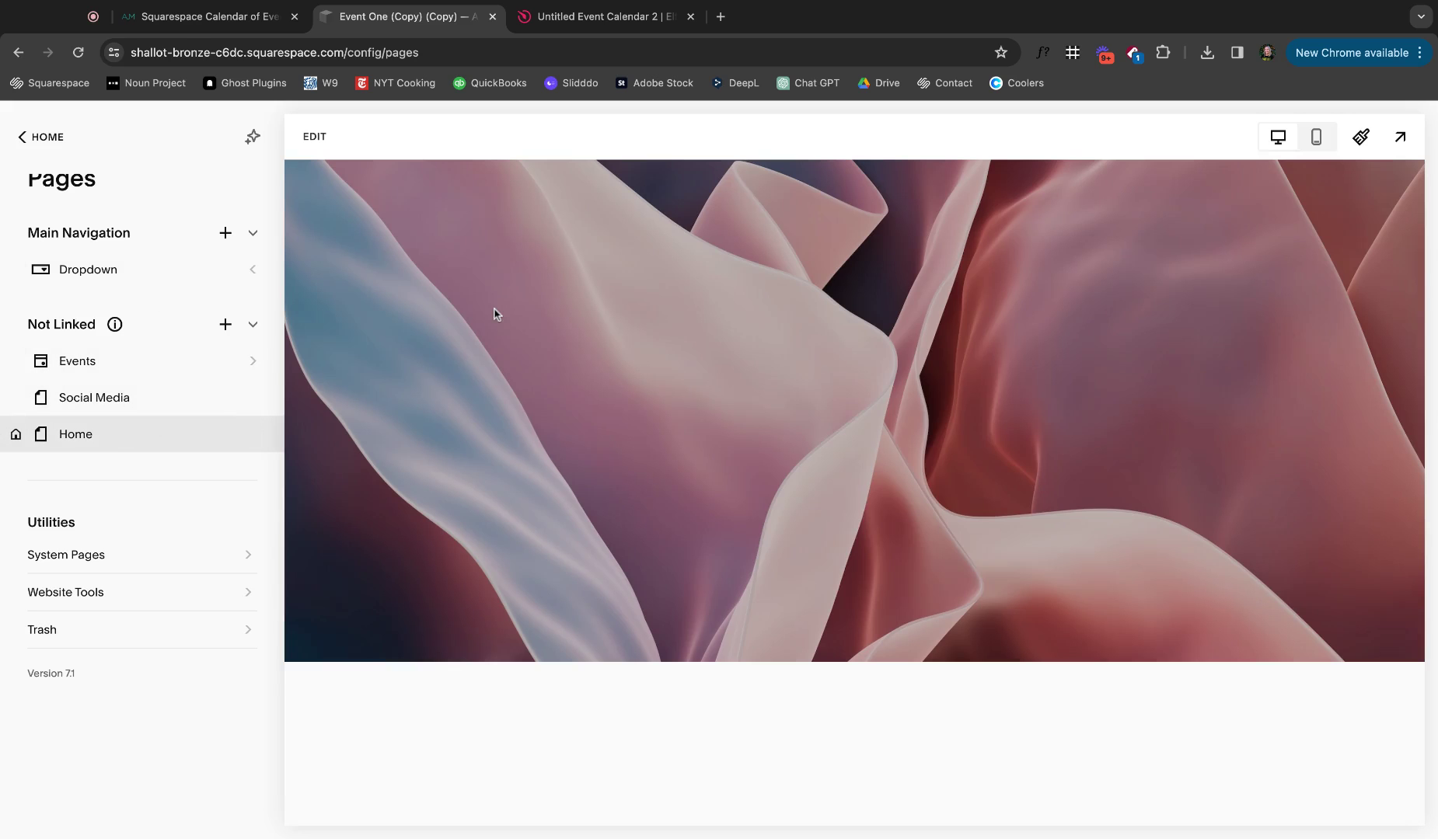
left_click(319, 140)
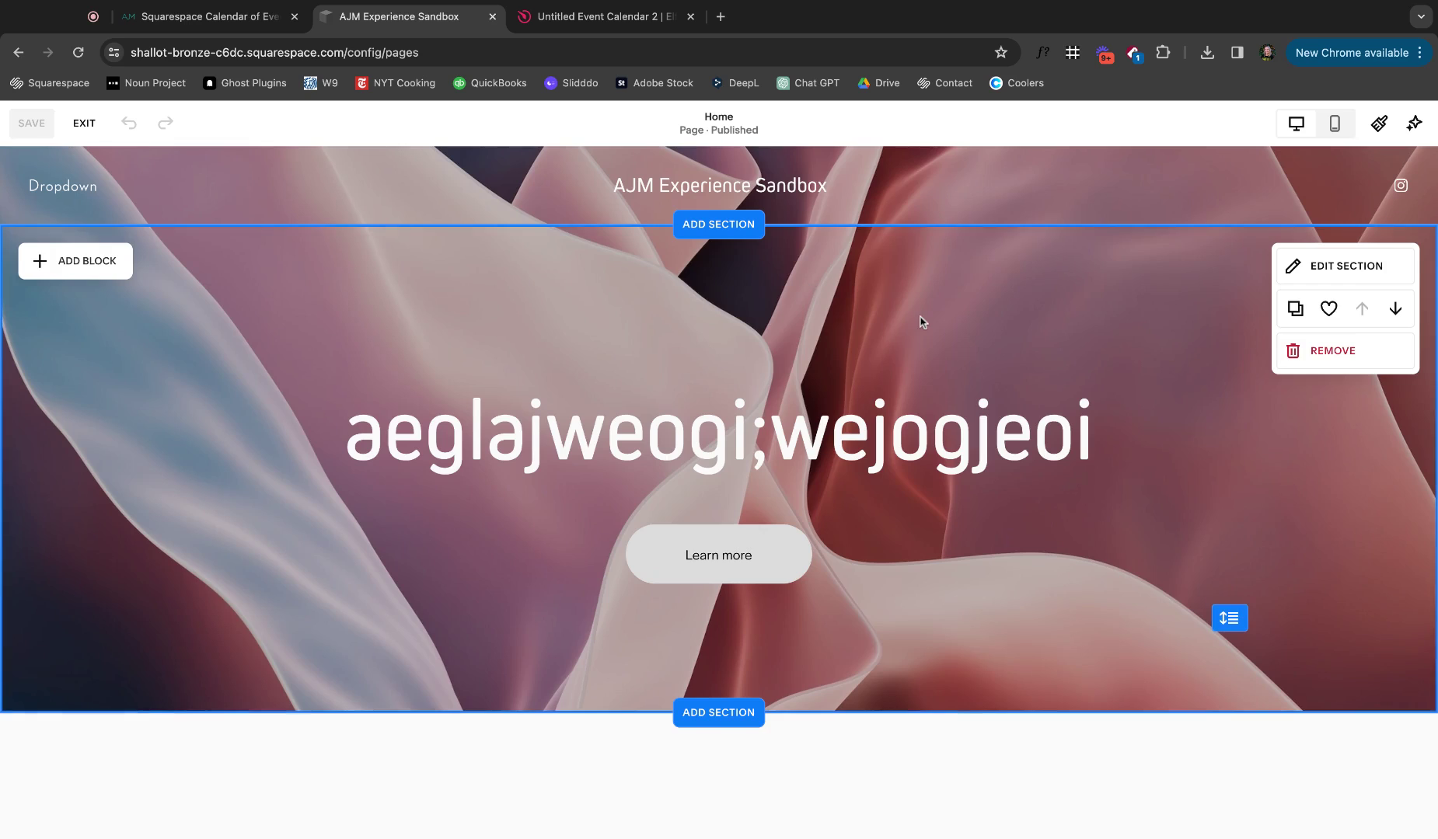
scroll(922, 322, "down", 8)
scroll(532, 292, "up", 2)
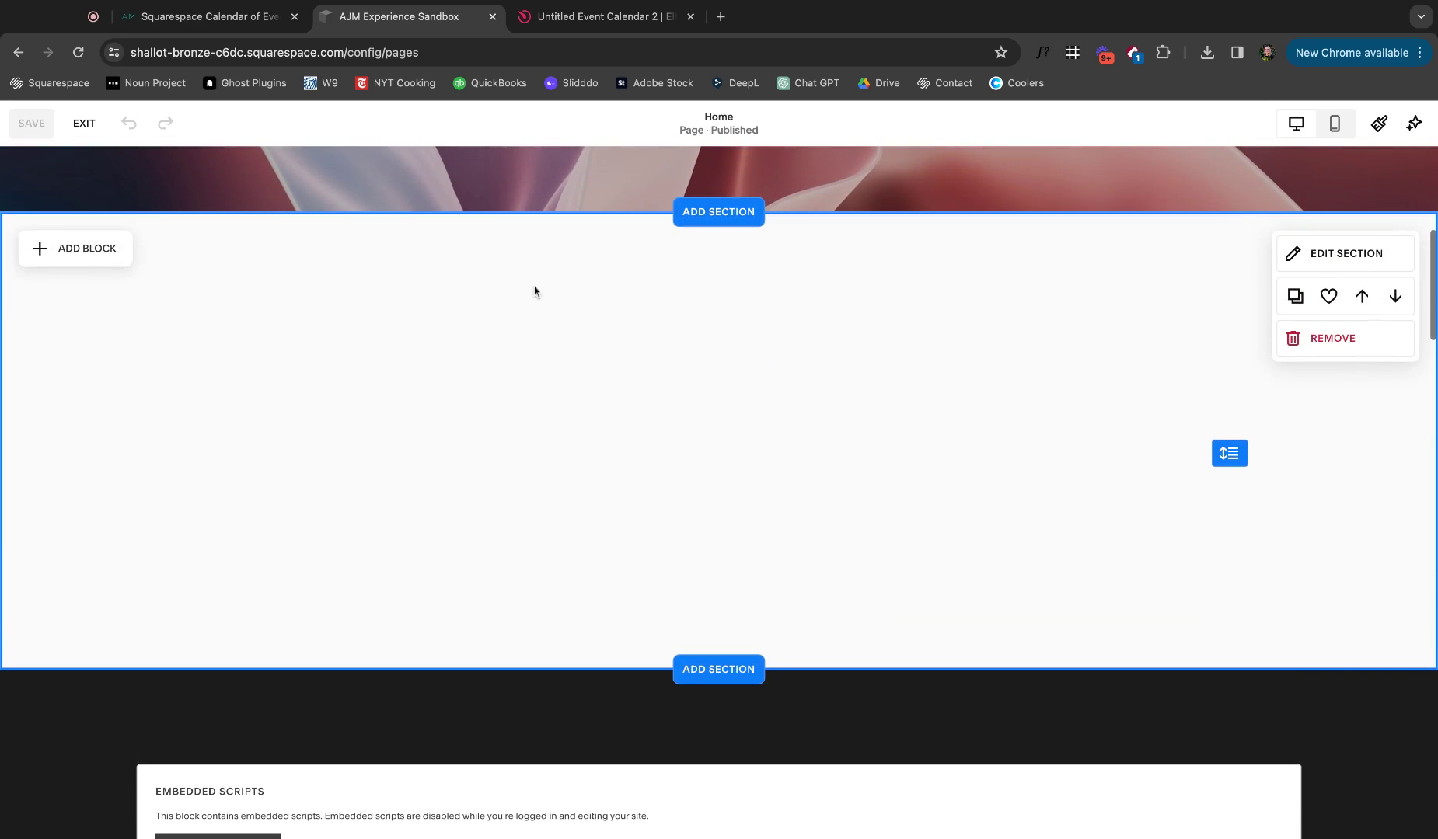
left_click(78, 250)
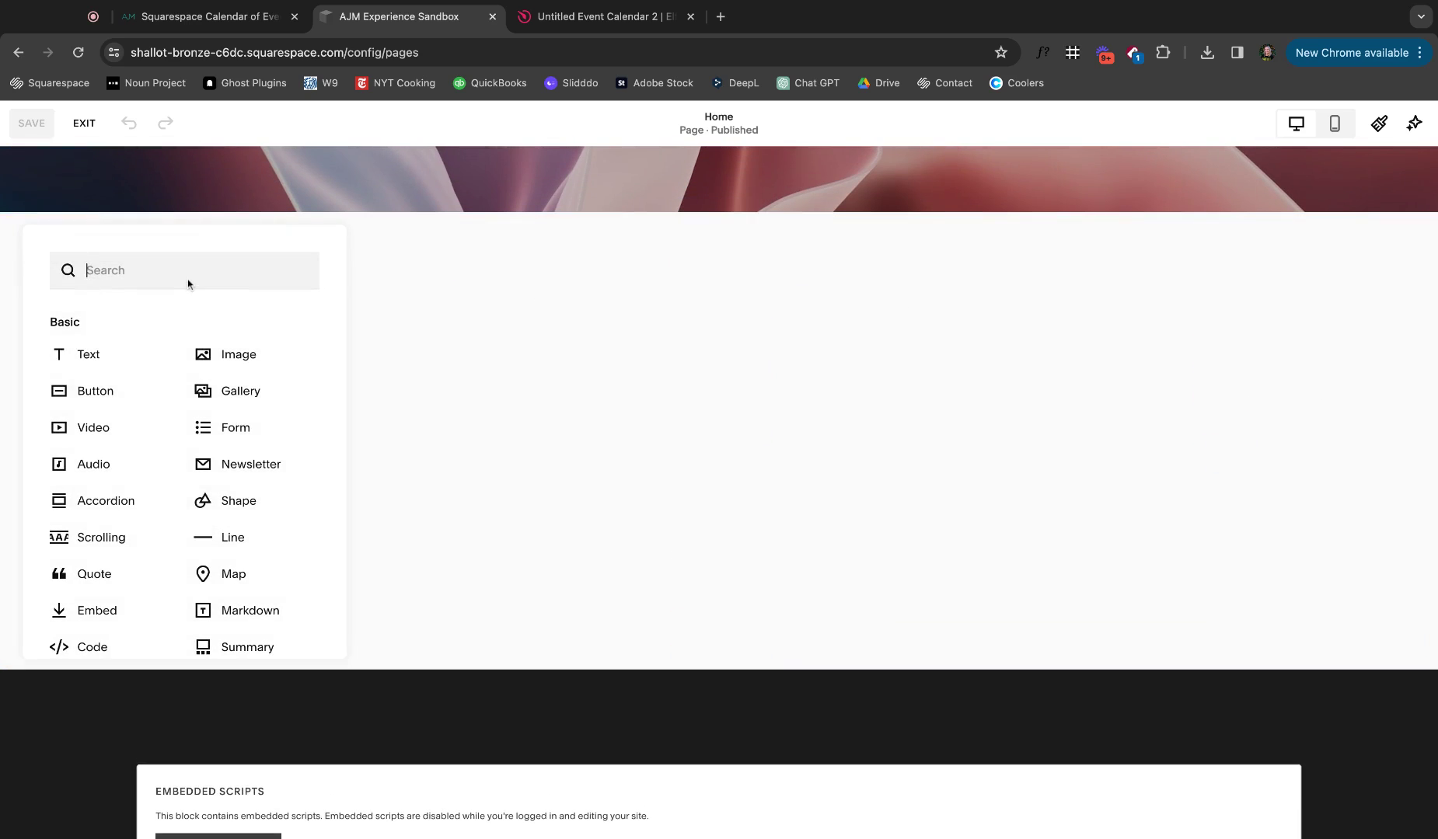
type("cal")
left_click(233, 325)
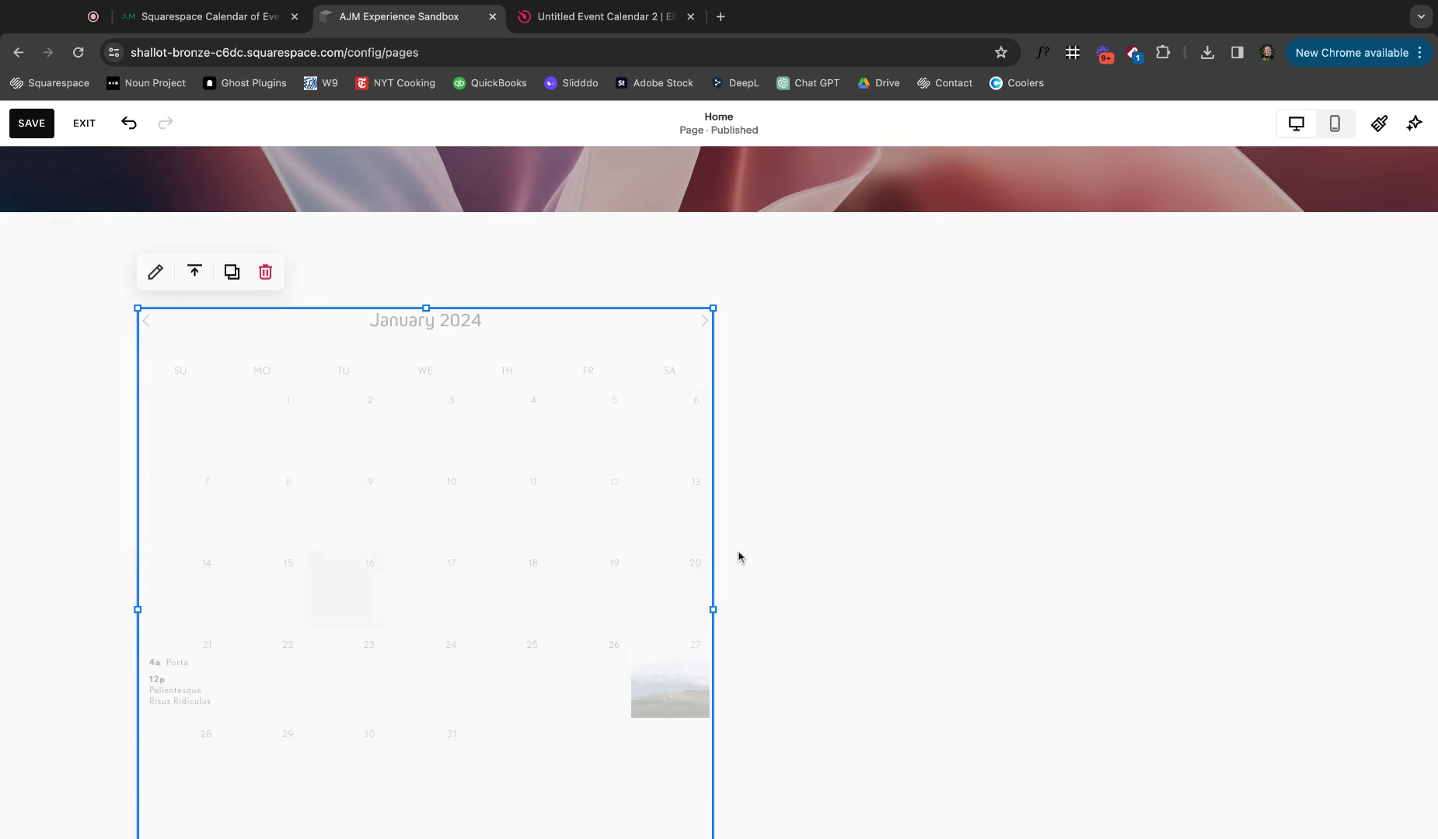
left_click_drag(712, 609, 716, 610)
- Set the calendar block to draw its events from the Events page
scroll(697, 600, "down", 3)
scroll(697, 600, "down", 5)
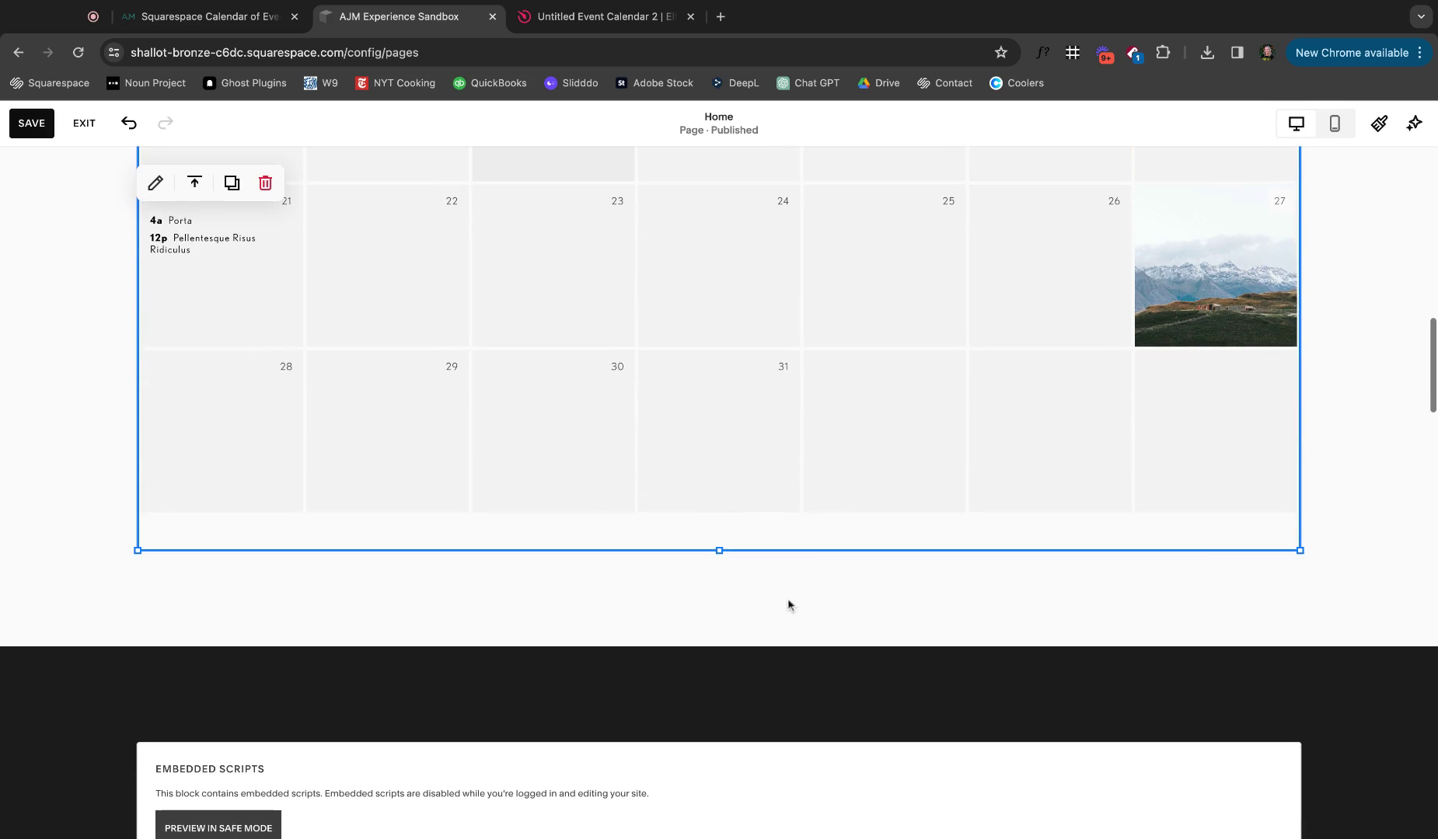
left_click(1223, 592)
left_click(1222, 511)
scroll(1223, 511, "up", 5)
left_click(155, 184)
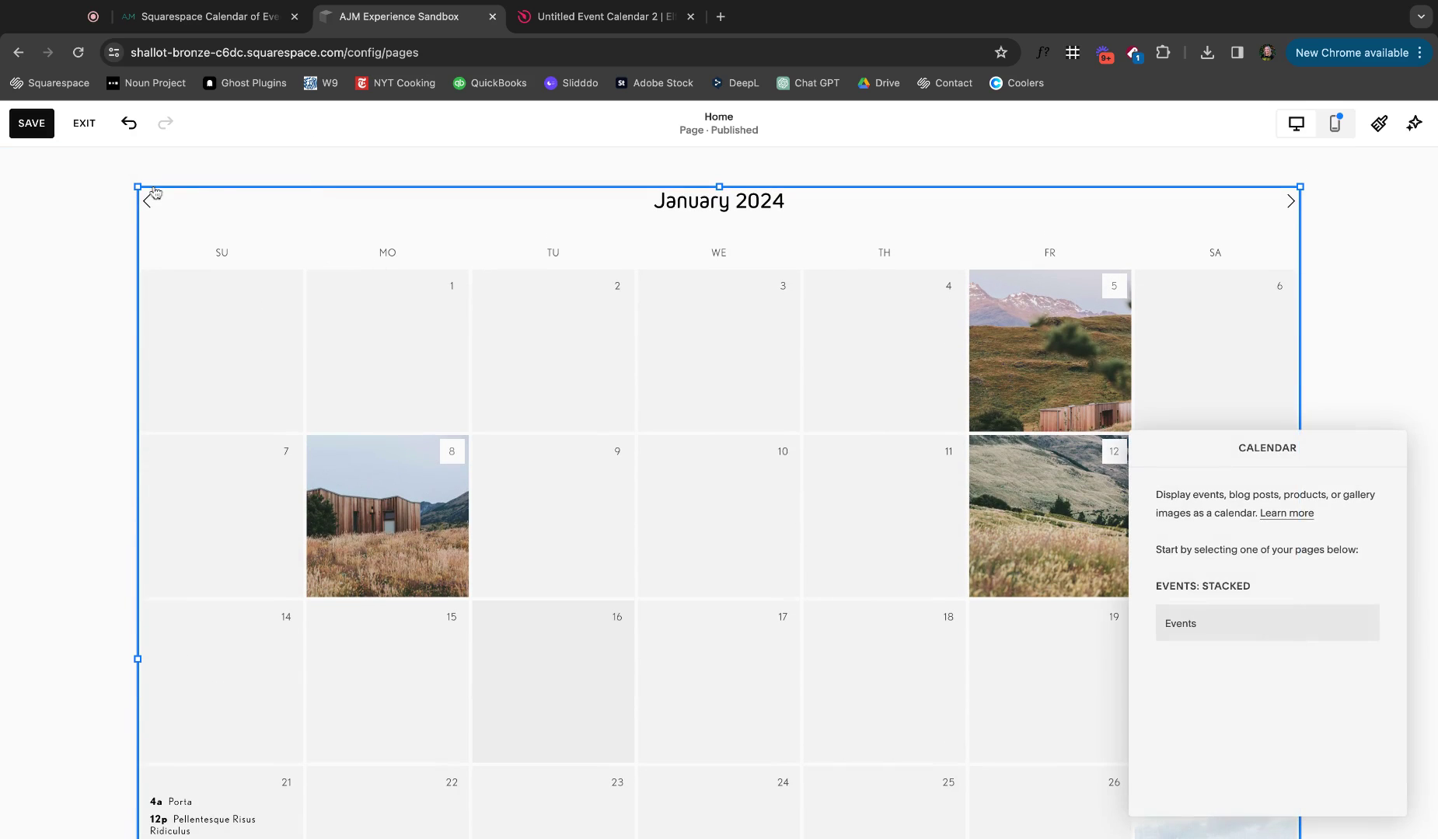
left_click(1289, 625)
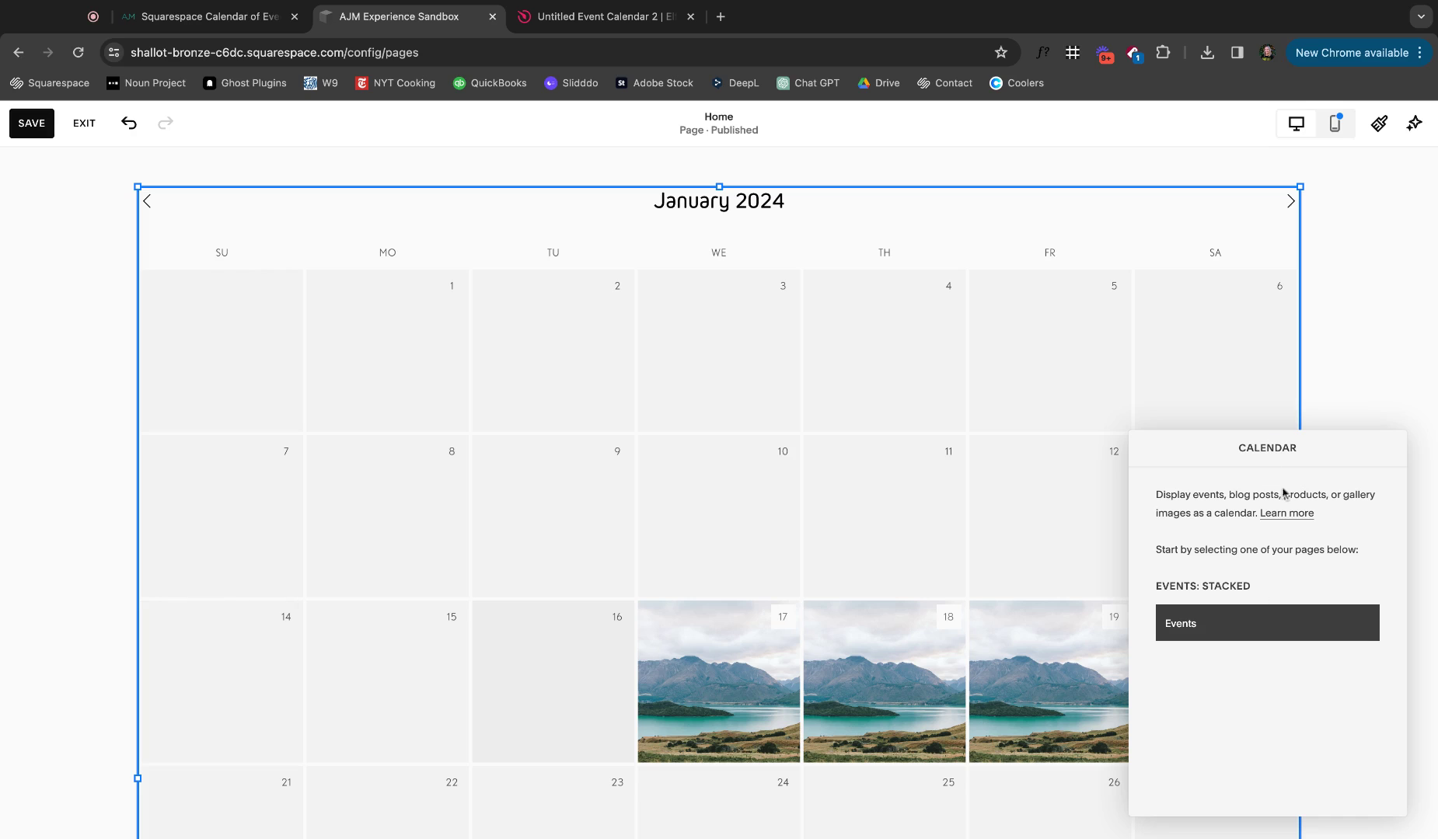
scroll(1350, 324, "down", 1)
left_click(1350, 324)
- Recheck the calendar block's settings, then save the Home page and exit the editor
scroll(1142, 372, "up", 2)
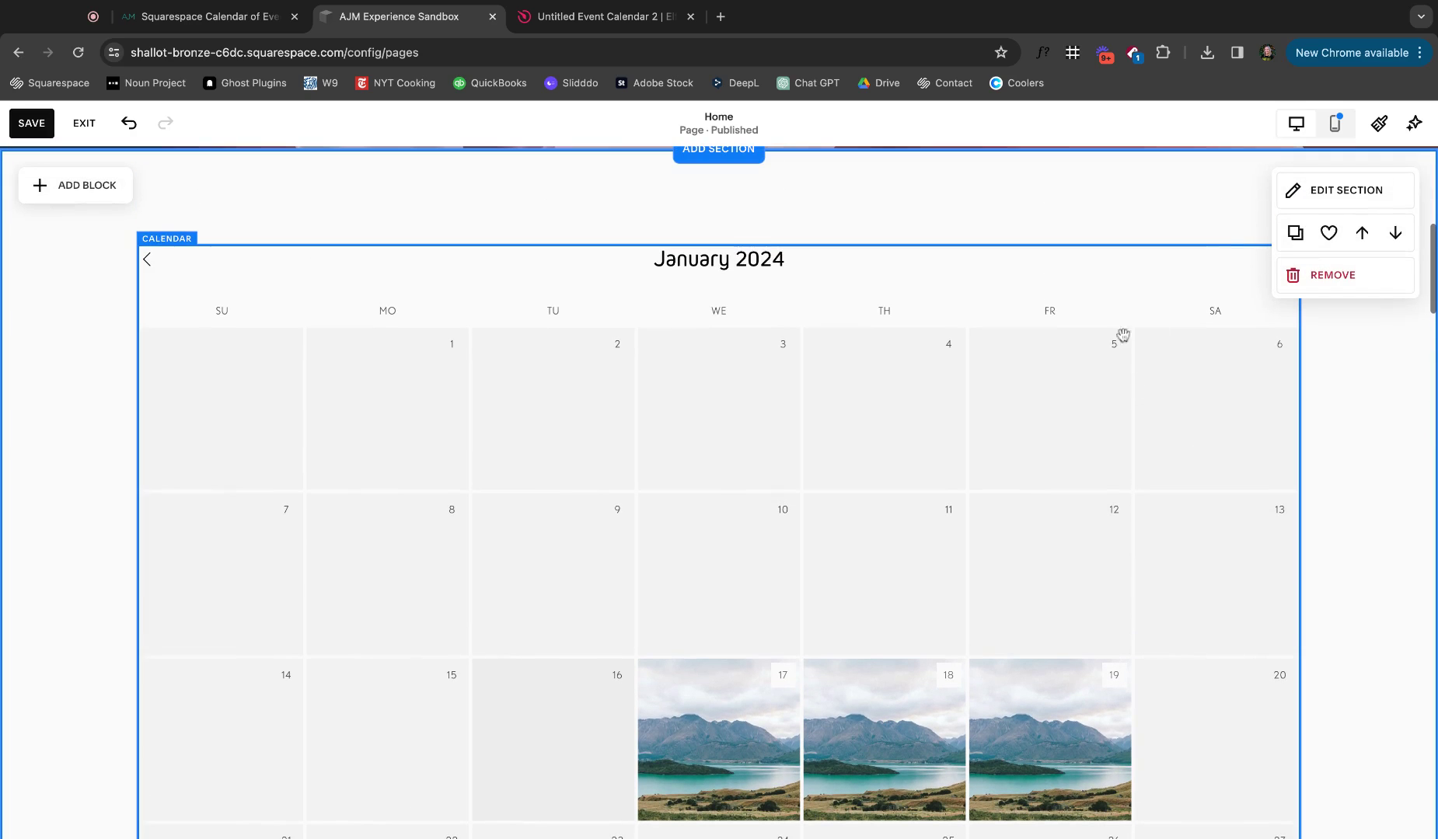
left_click(199, 314)
left_click(153, 208)
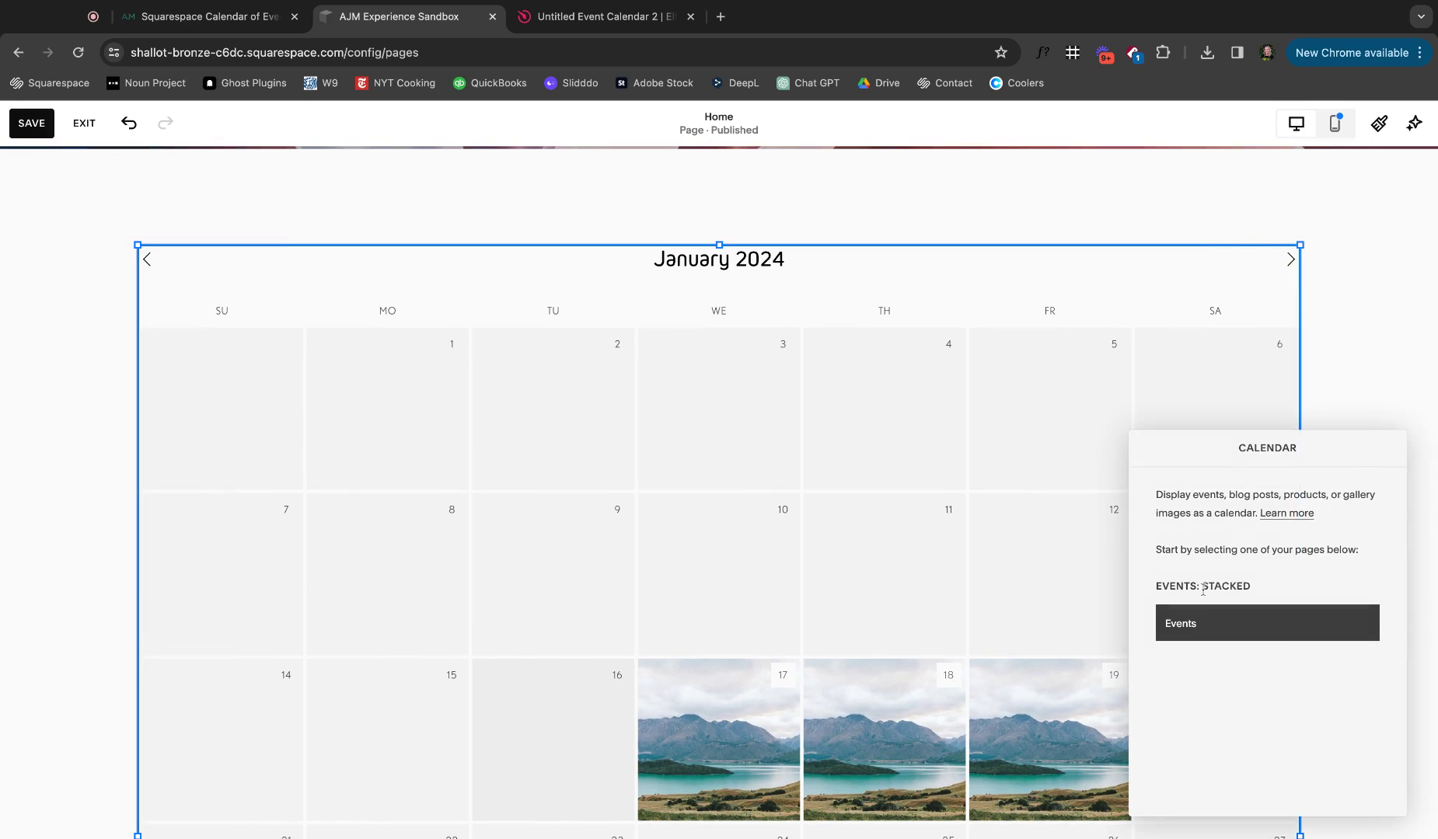
left_click(1040, 244)
left_click(40, 129)
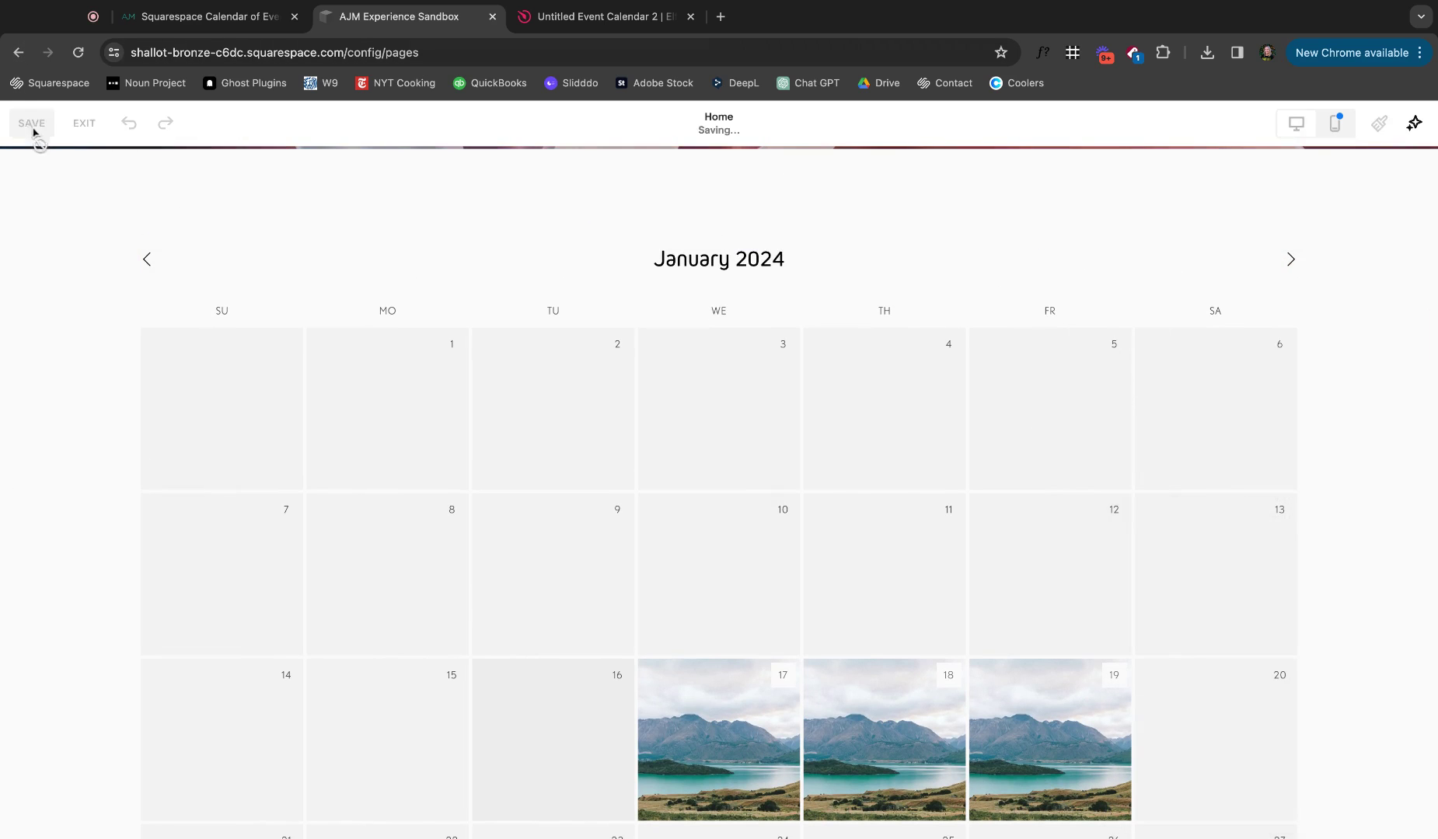
left_click(82, 125)
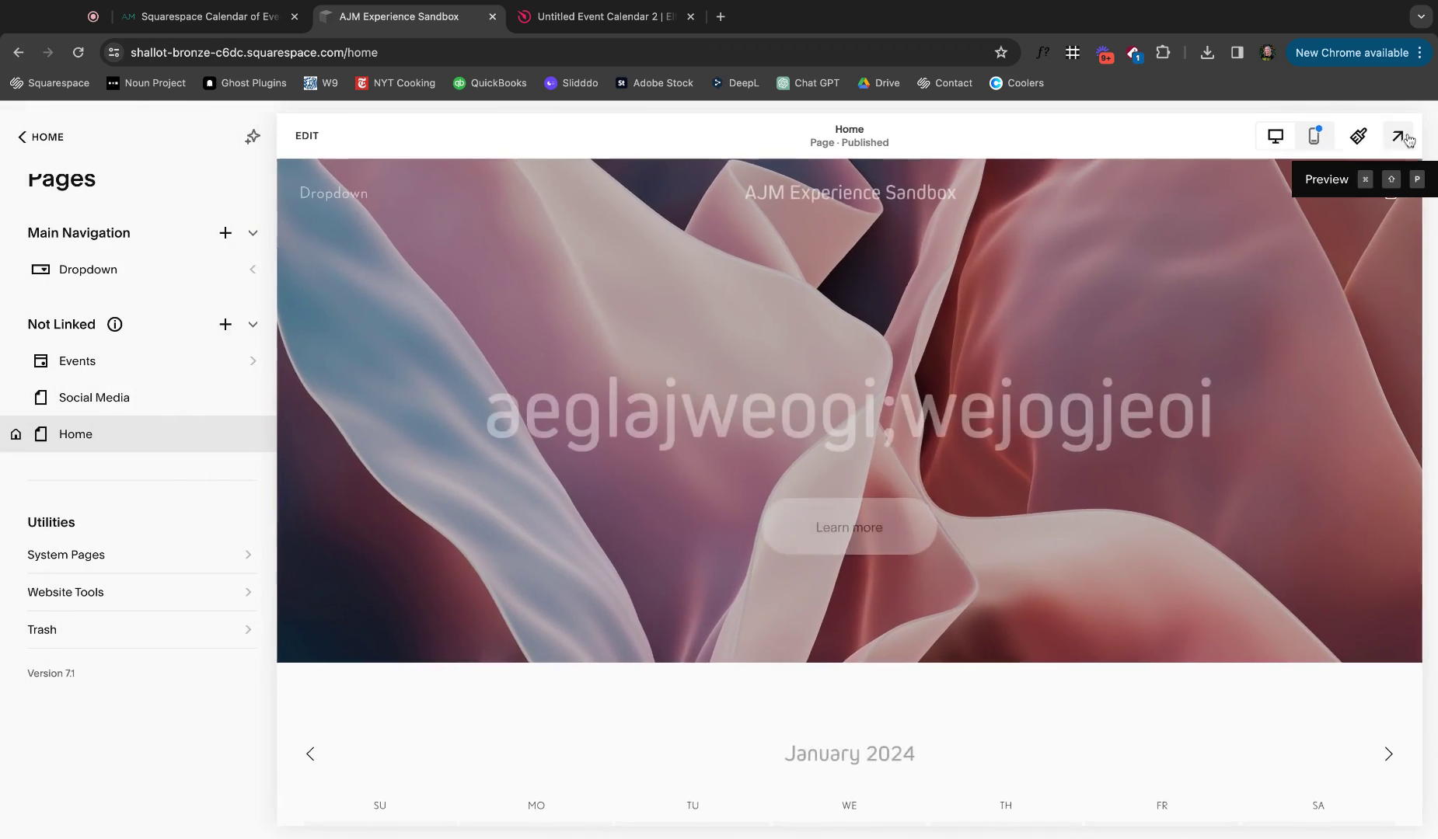
- Preview the live Home page, scroll through its January 2024 calendar, then exit back to the editor
left_click(1401, 138)
scroll(1079, 389, "down", 10)
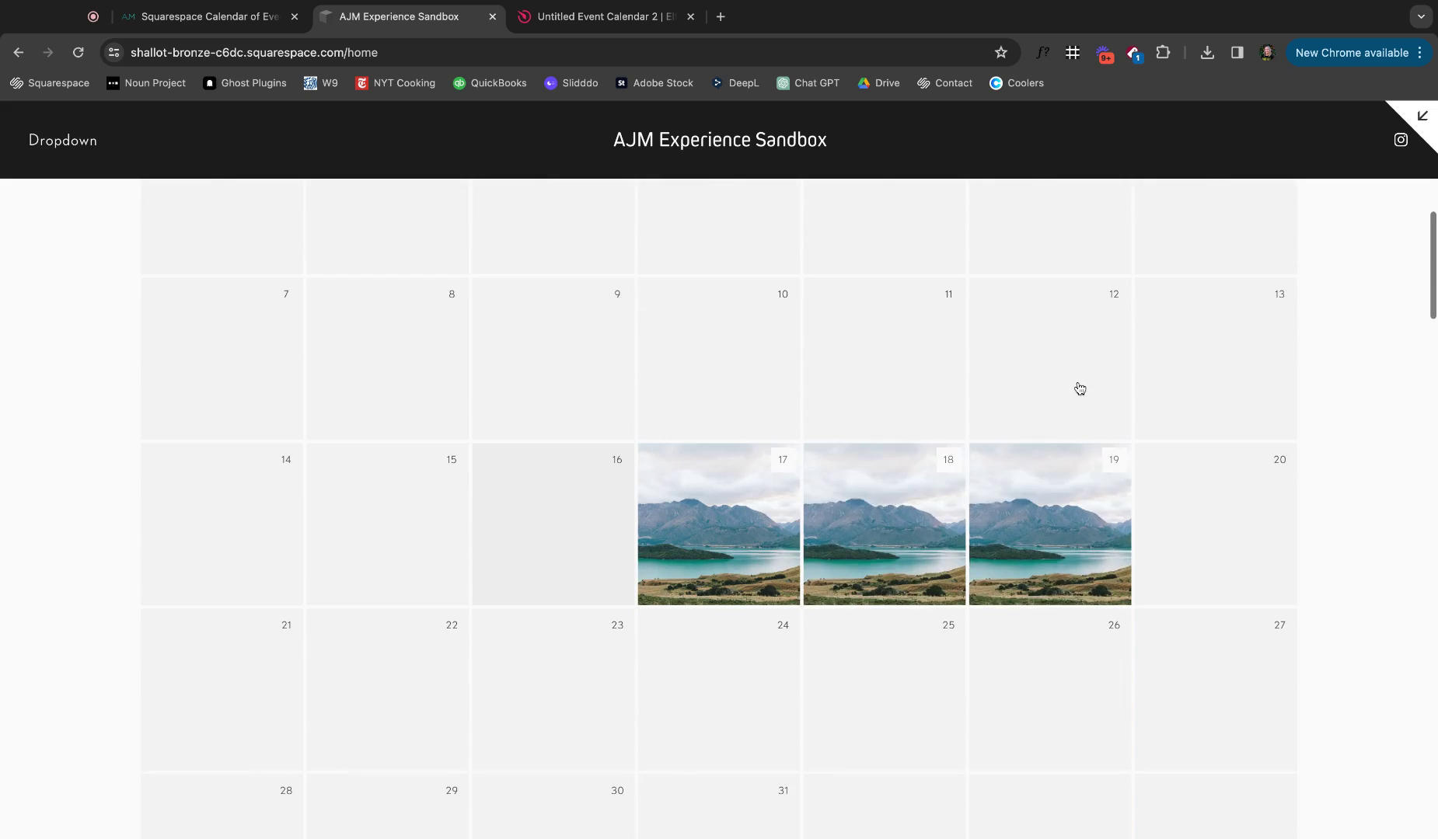
mouse_move(699, 548)
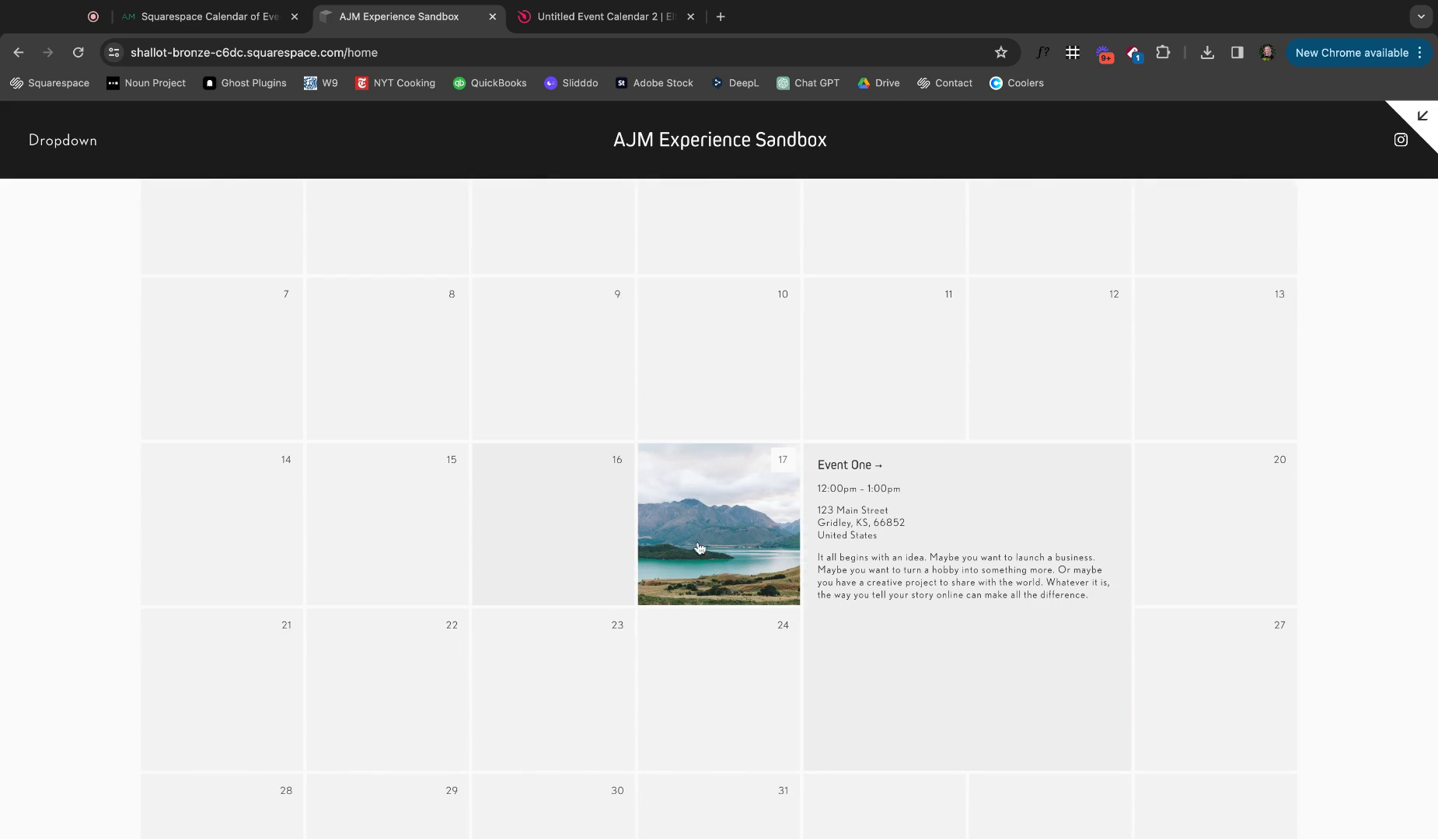
mouse_move(857, 482)
scroll(1313, 445, "down", 4)
scroll(1314, 447, "up", 2)
scroll(1313, 446, "up", 4)
scroll(1313, 446, "down", 1)
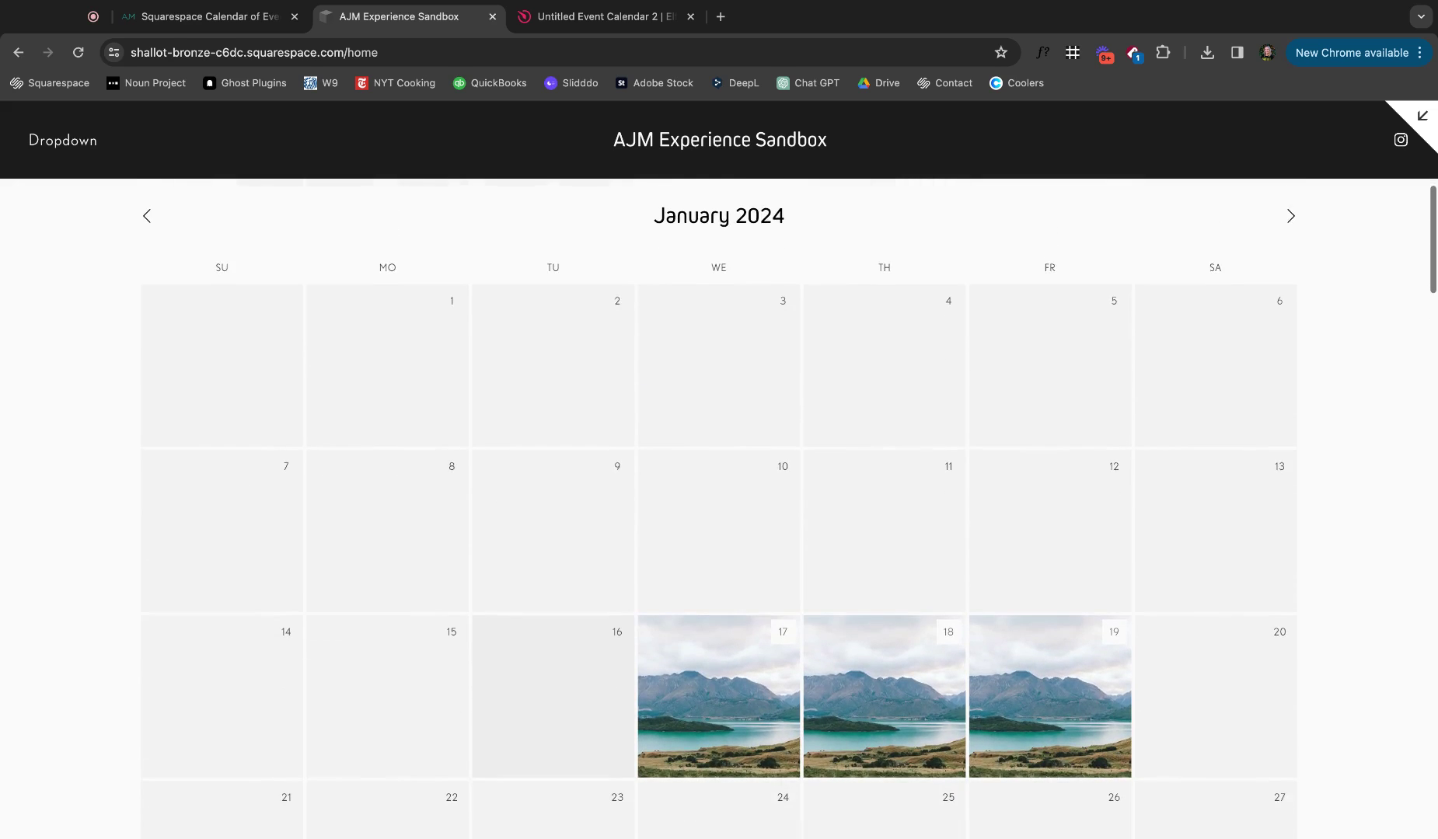
scroll(1313, 446, "down", 3)
scroll(1317, 388, "down", 2)
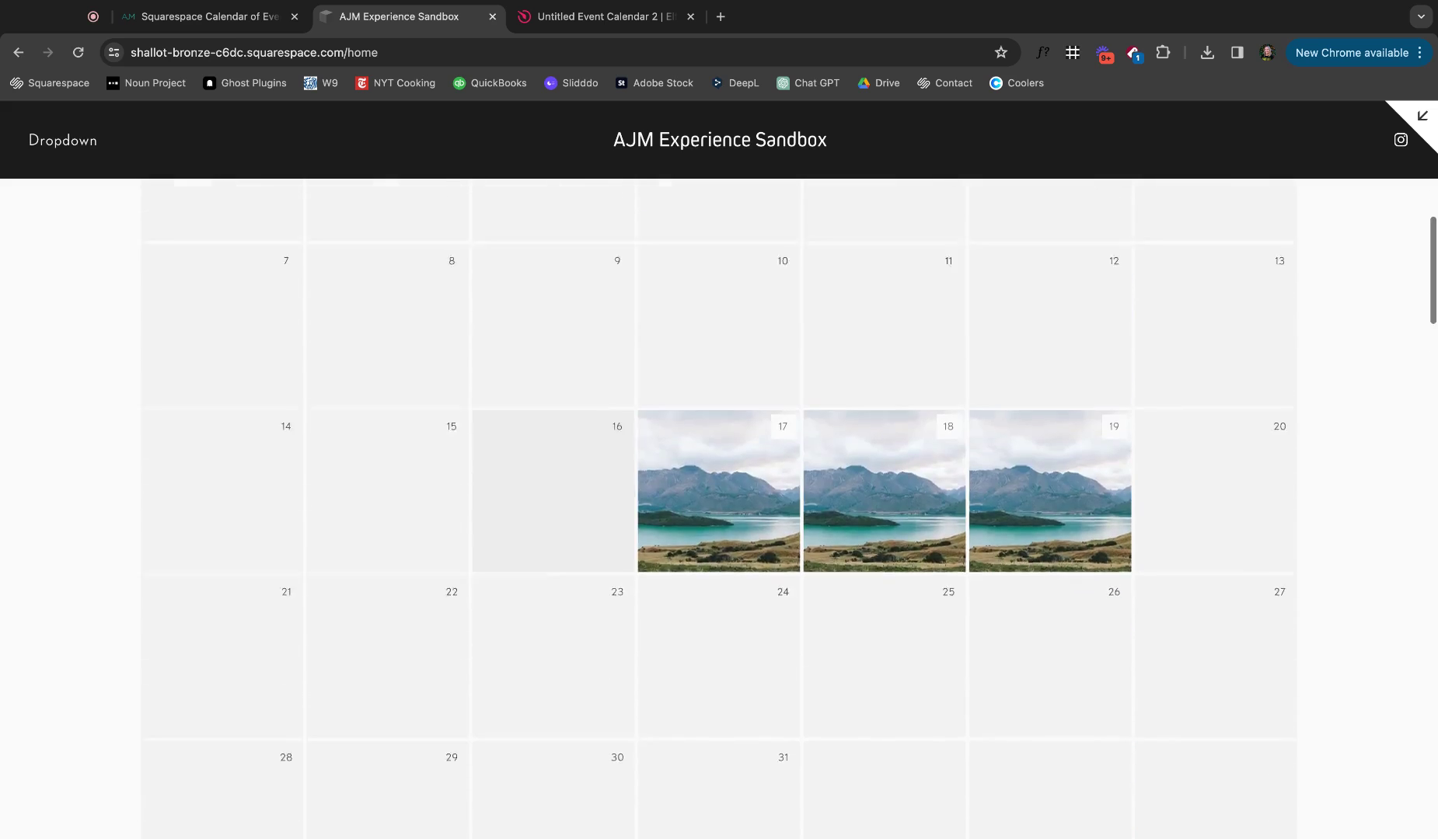
scroll(1317, 388, "up", 10)
scroll(1317, 389, "down", 5)
left_click(1421, 116)
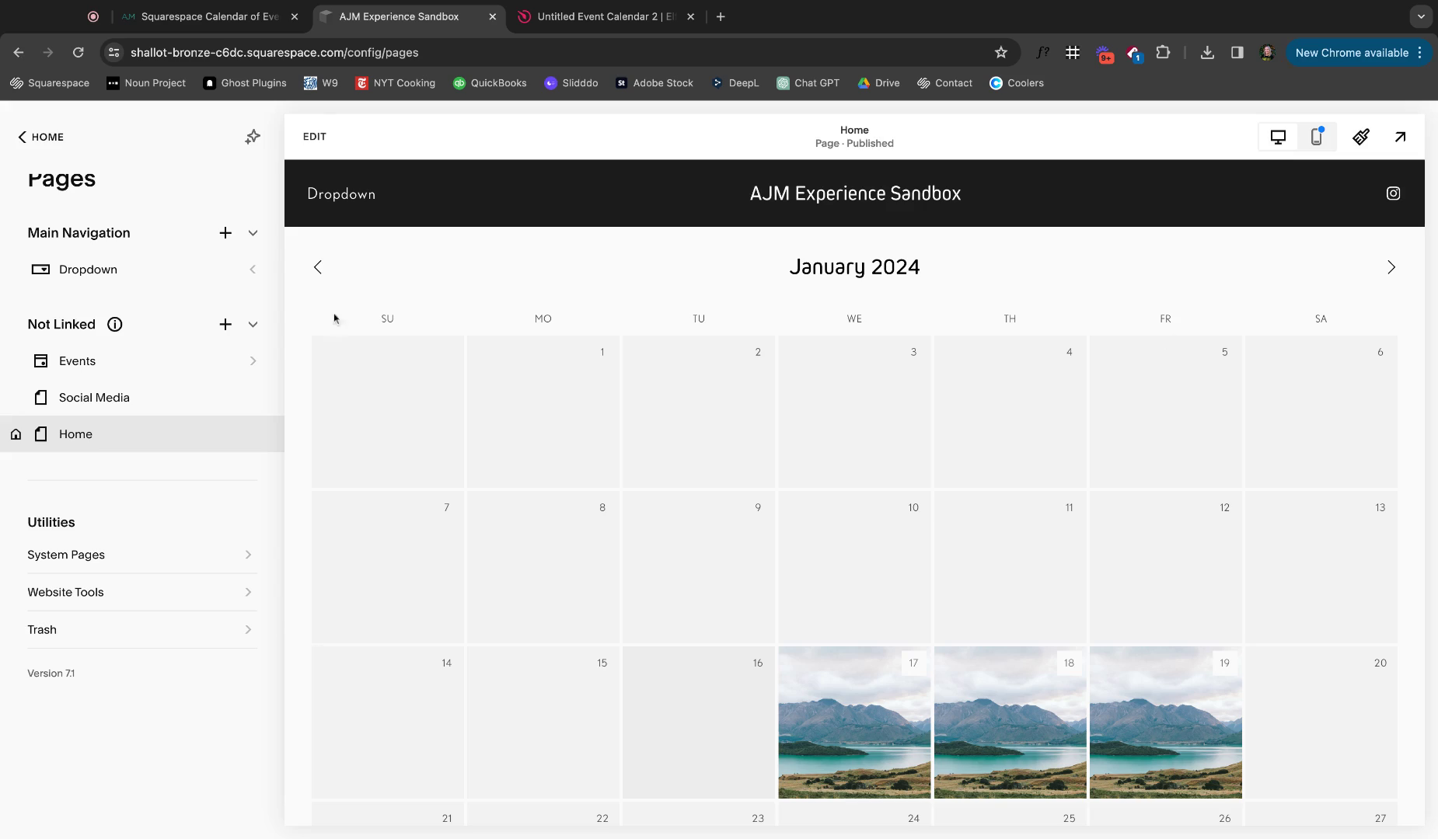
- Review the CSS in the Squarespace Calendar of Events tutorial post, viewed full-screen
left_click(233, 16)
scroll(668, 428, "down", 8)
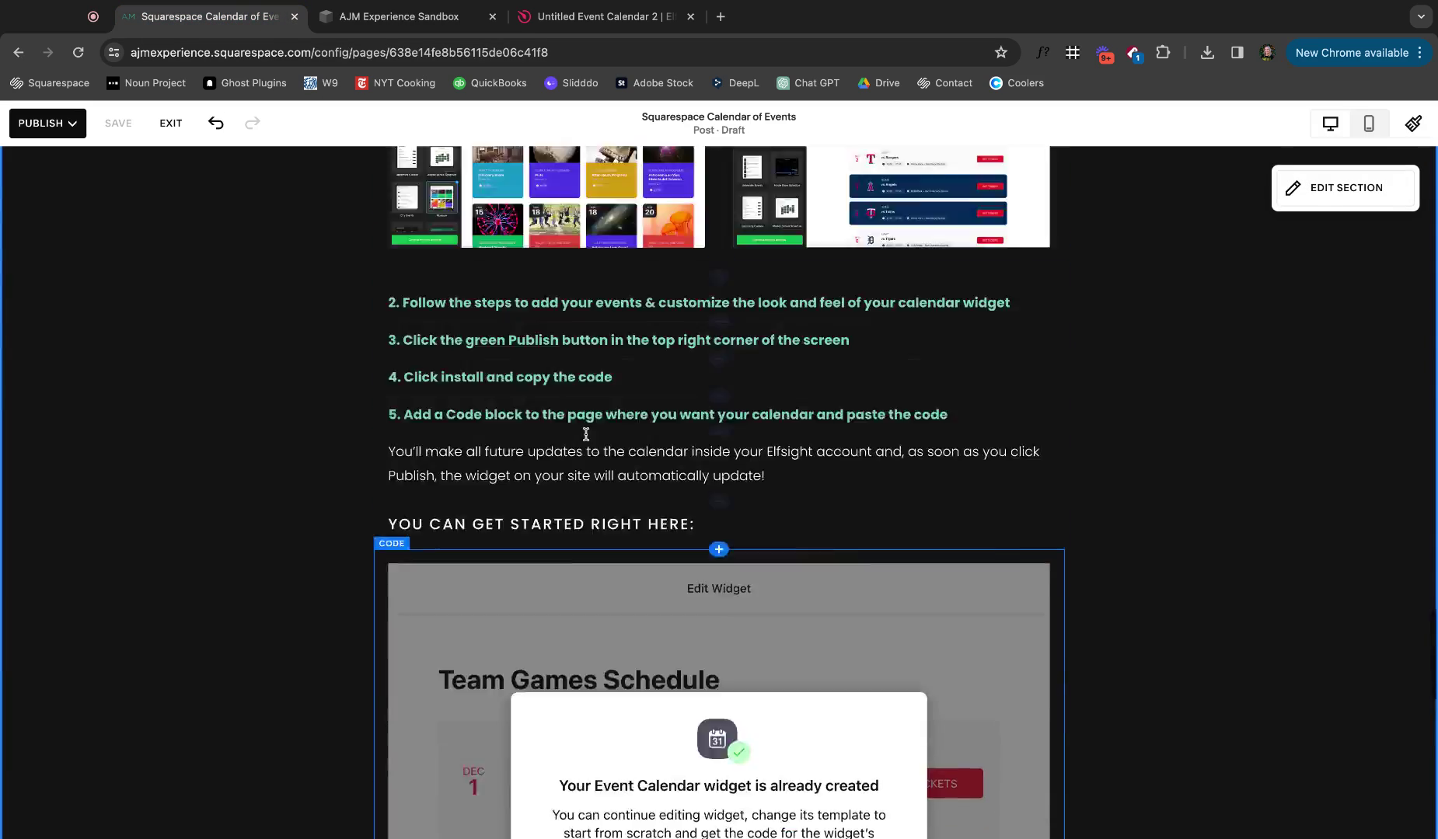
scroll(586, 434, "up", 7)
left_click(171, 123)
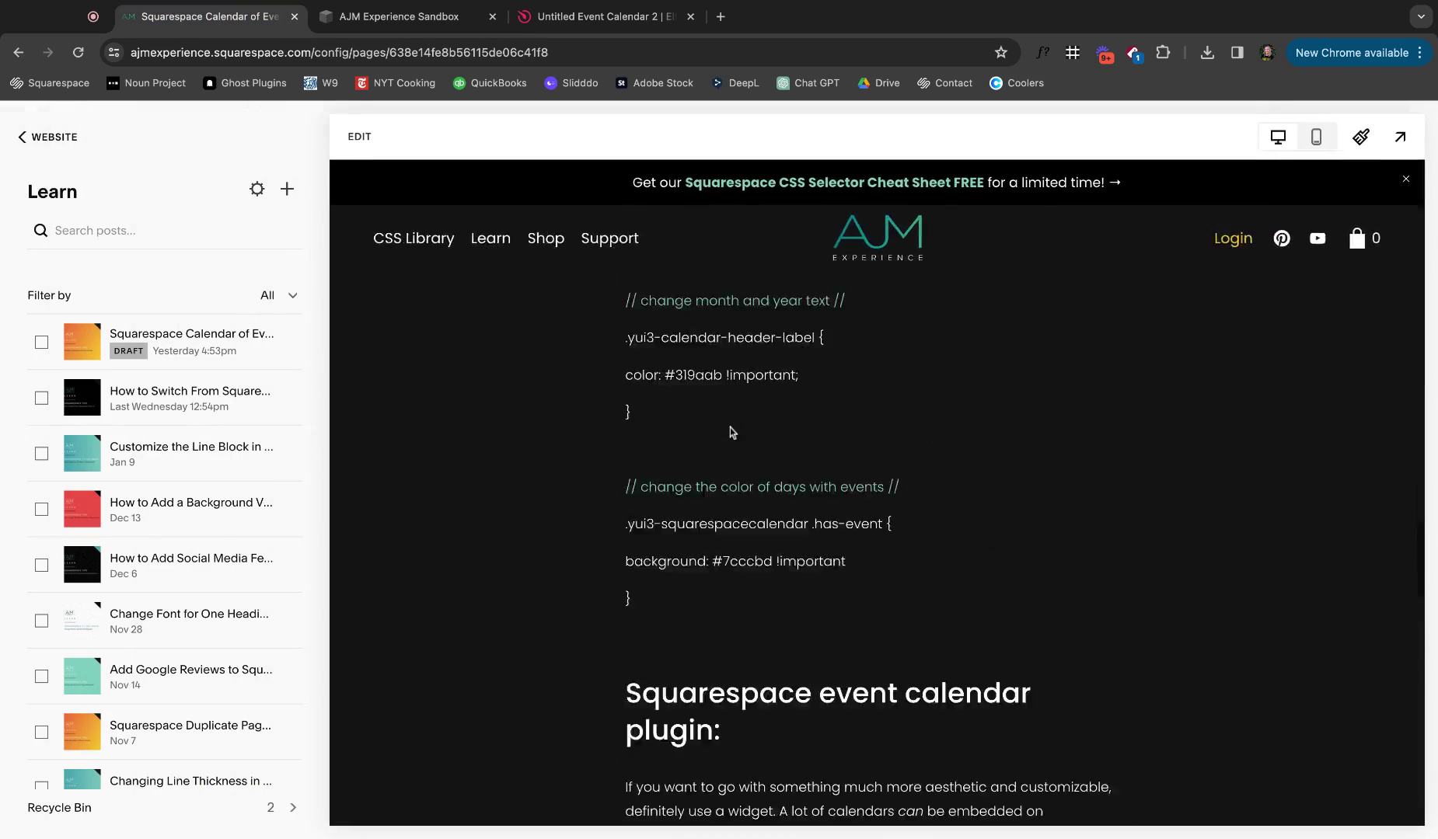
key("Escape")
scroll(939, 410, "down", 15)
scroll(939, 411, "up", 6)
scroll(937, 411, "down", 2)
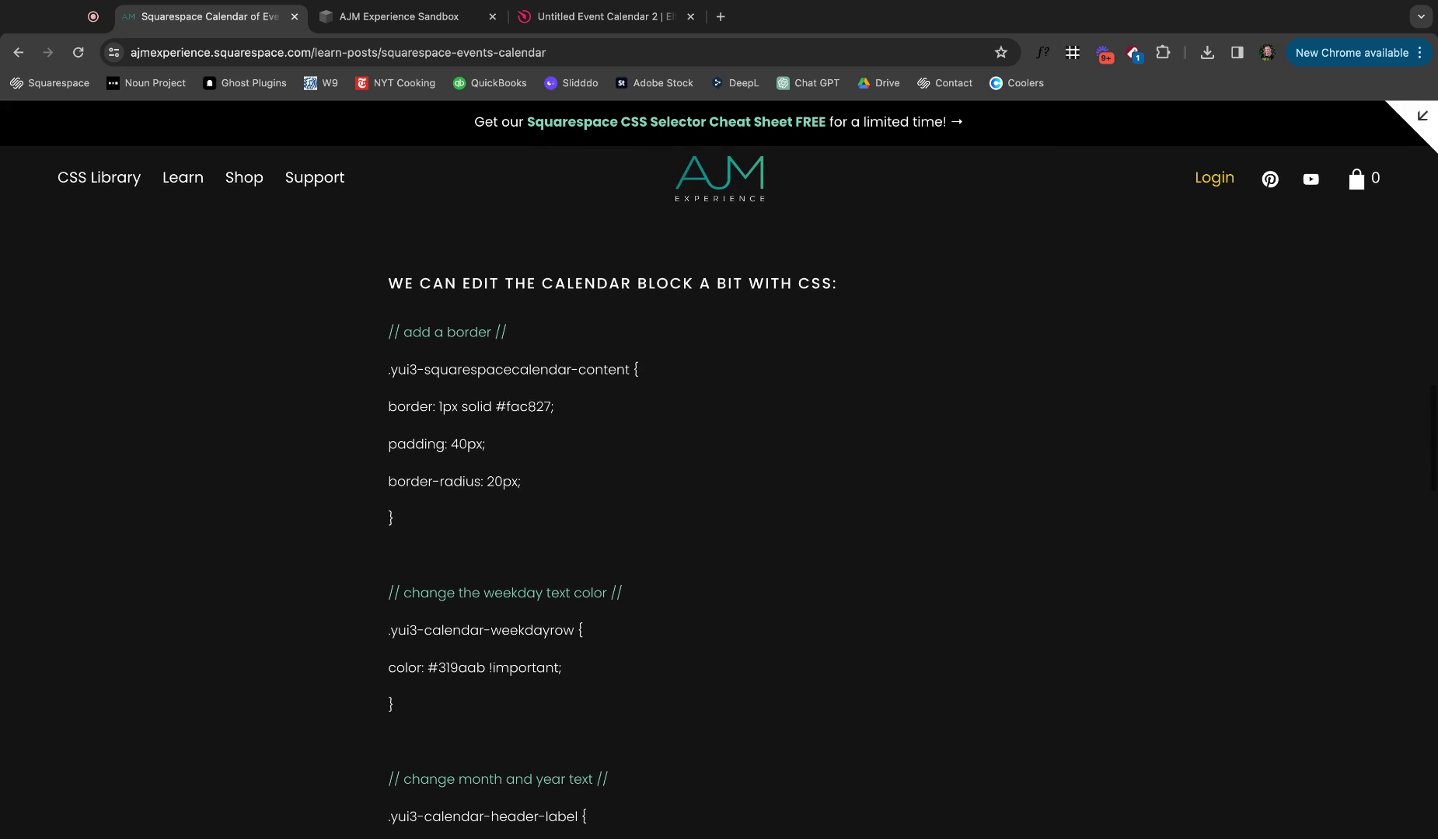
- In the sandbox site, open Website Tools > Custom CSS
left_click(374, 20)
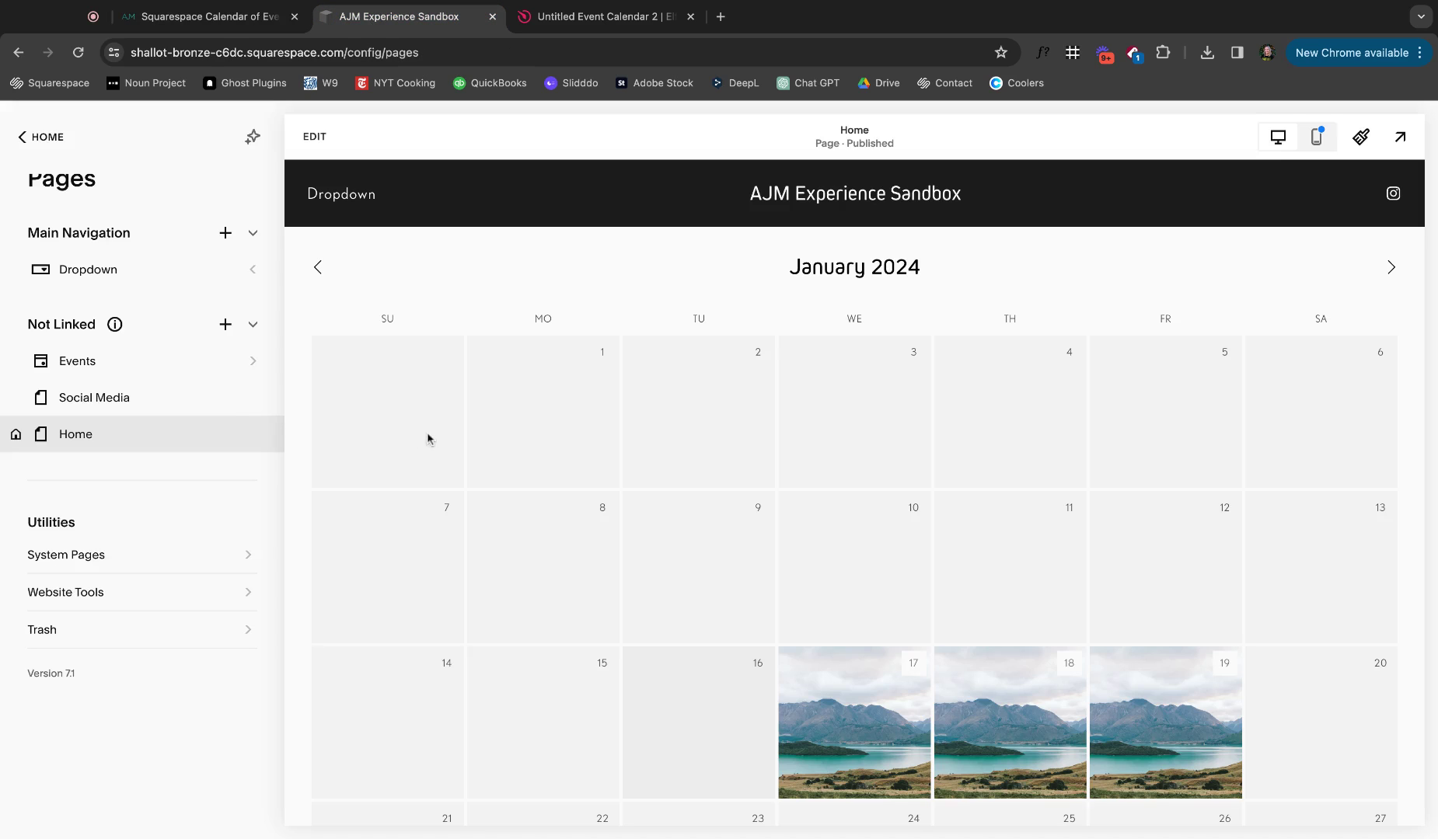
left_click(178, 592)
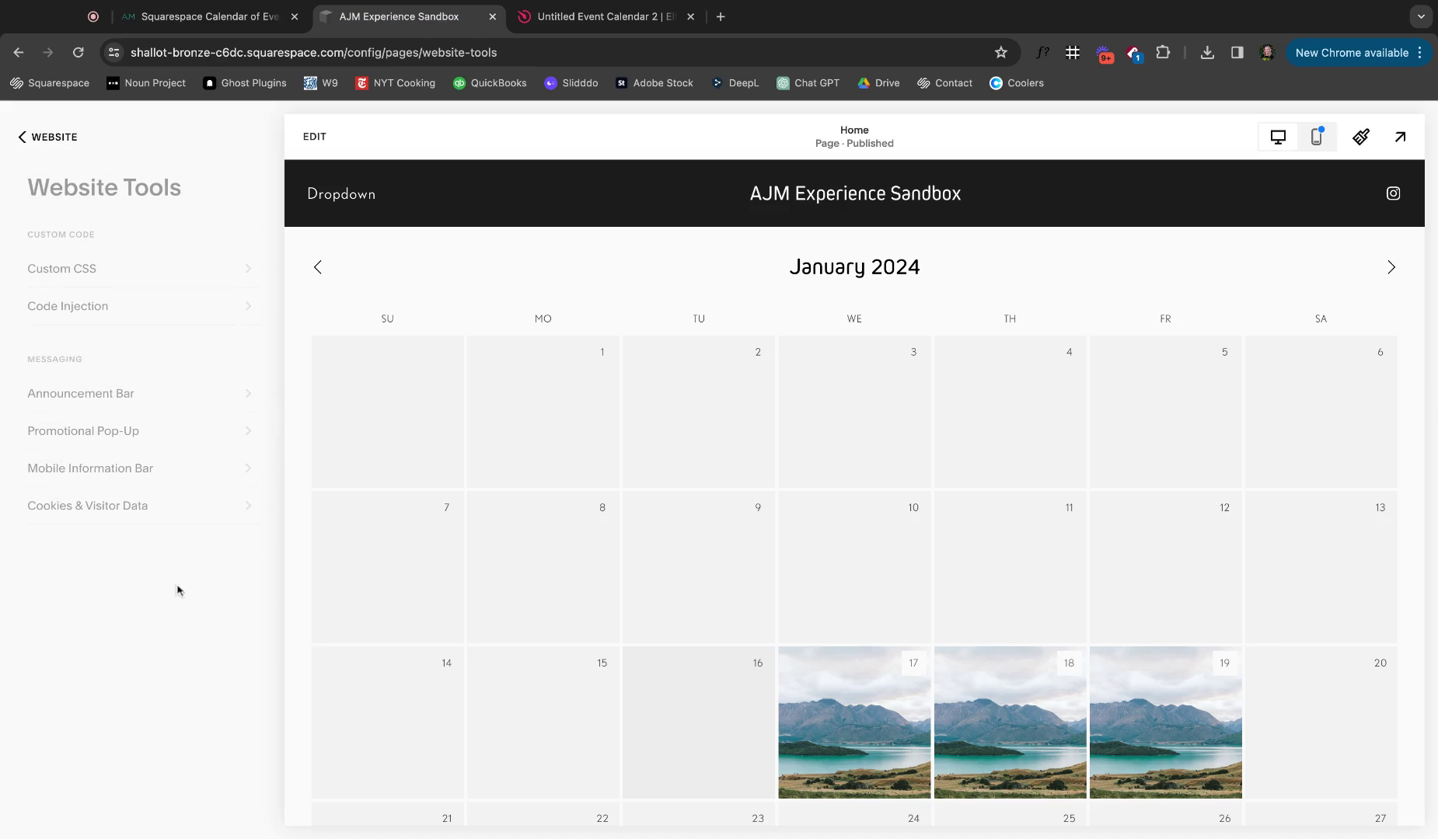
left_click(120, 278)
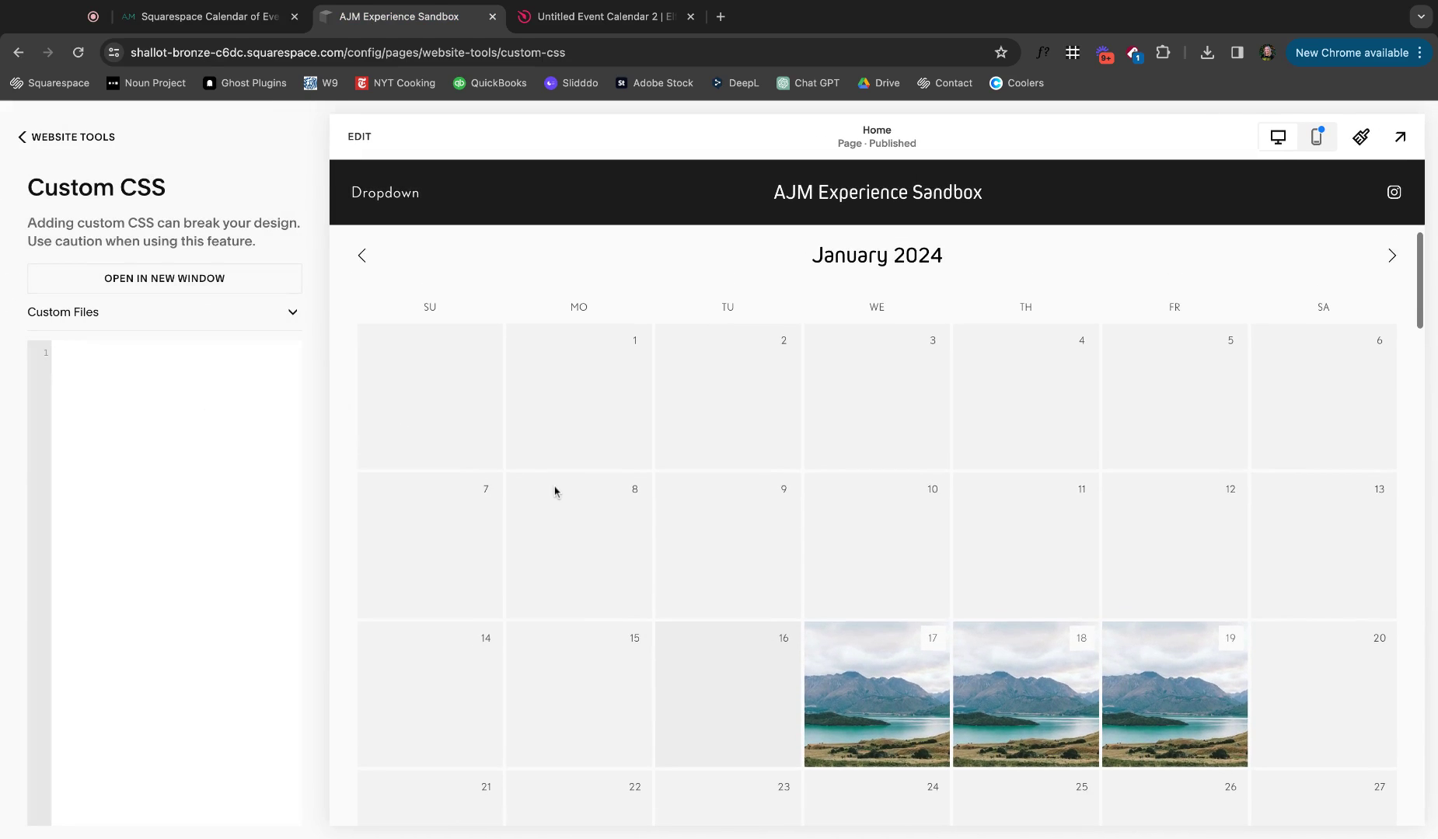
- Narrow and centre the calendar block on the Home page, then save and exit editing
left_click(357, 136)
left_click(171, 529)
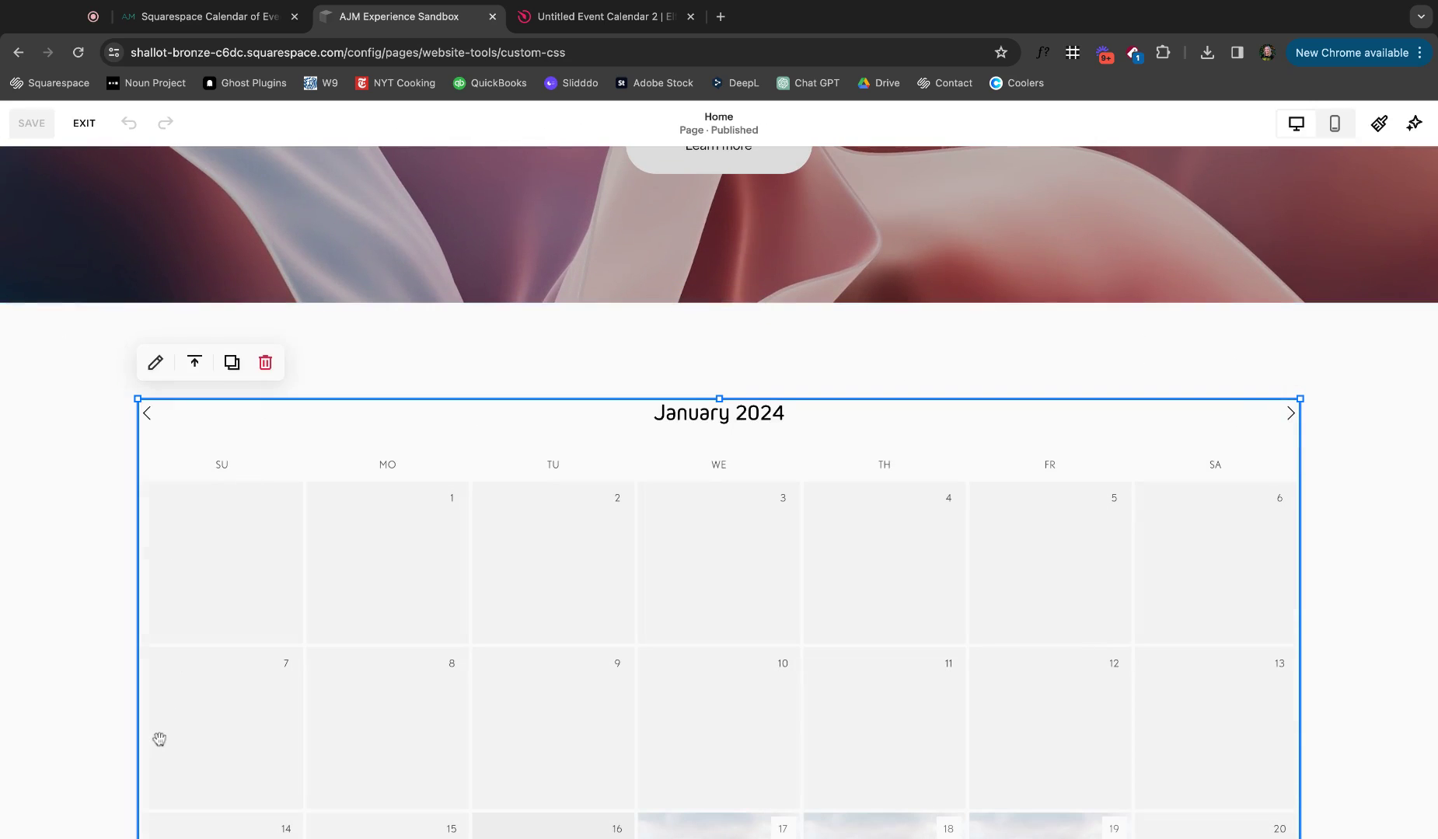
scroll(157, 731, "down", 5)
left_click_drag(144, 738, 343, 718)
left_click_drag(1300, 732, 1096, 693)
left_click(50, 125)
left_click(80, 124)
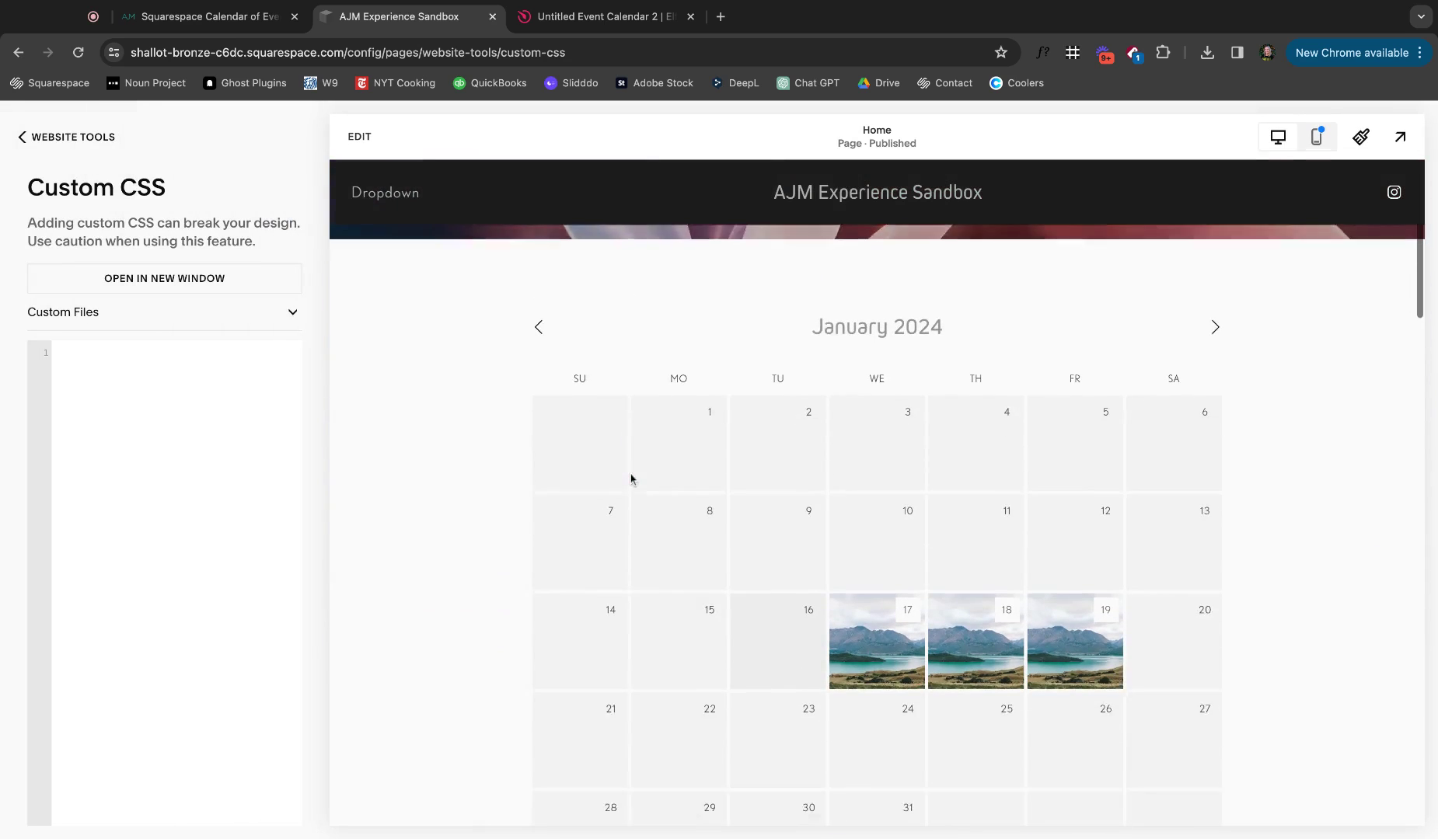
- Copy the tutorial's add-a-border CSS block and paste it into the empty Custom CSS editor
left_click(241, 14)
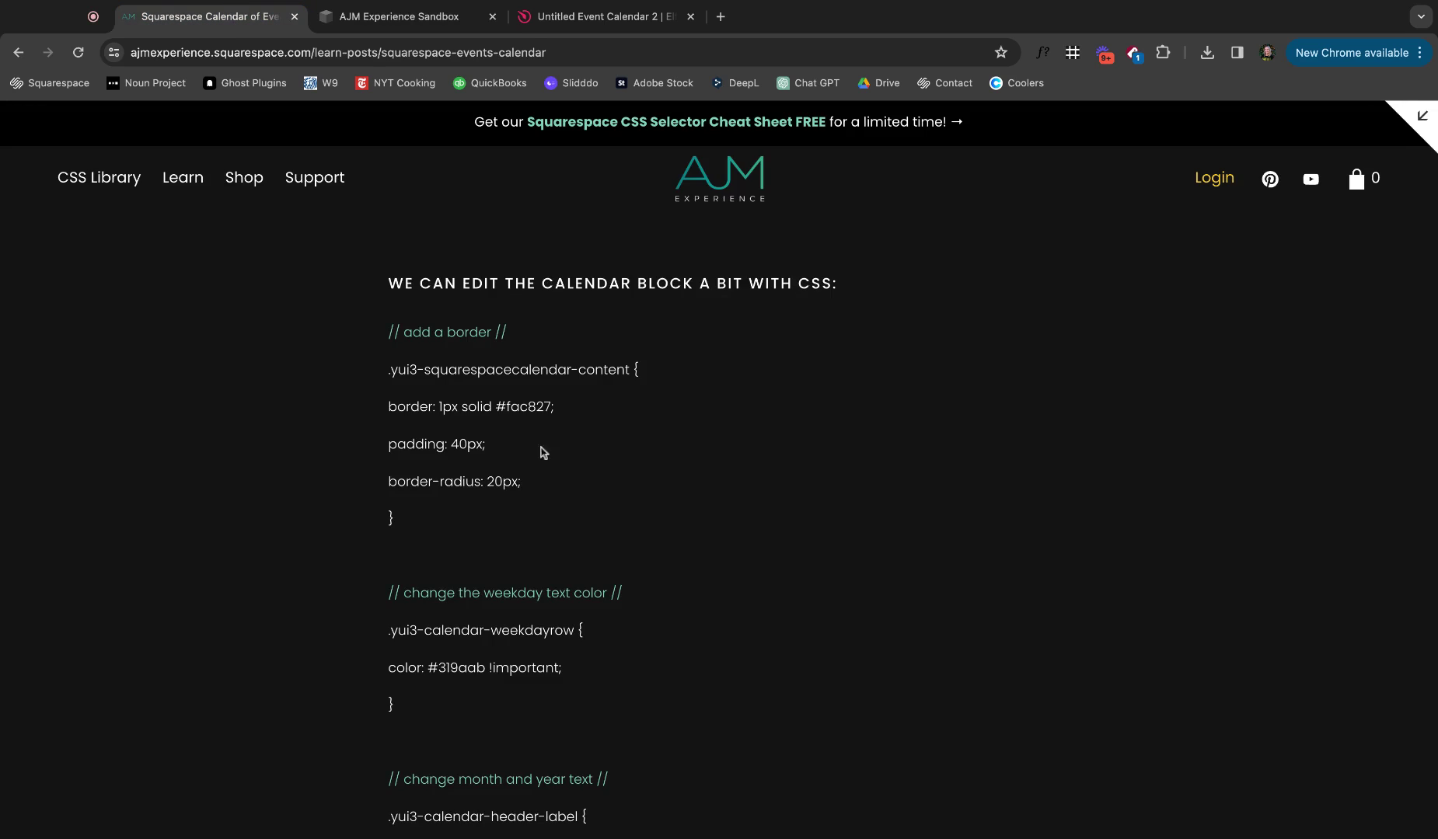
left_click_drag(451, 516, 374, 377)
left_click(419, 517)
left_click_drag(419, 518, 363, 341)
key("super+c")
left_click(375, 16)
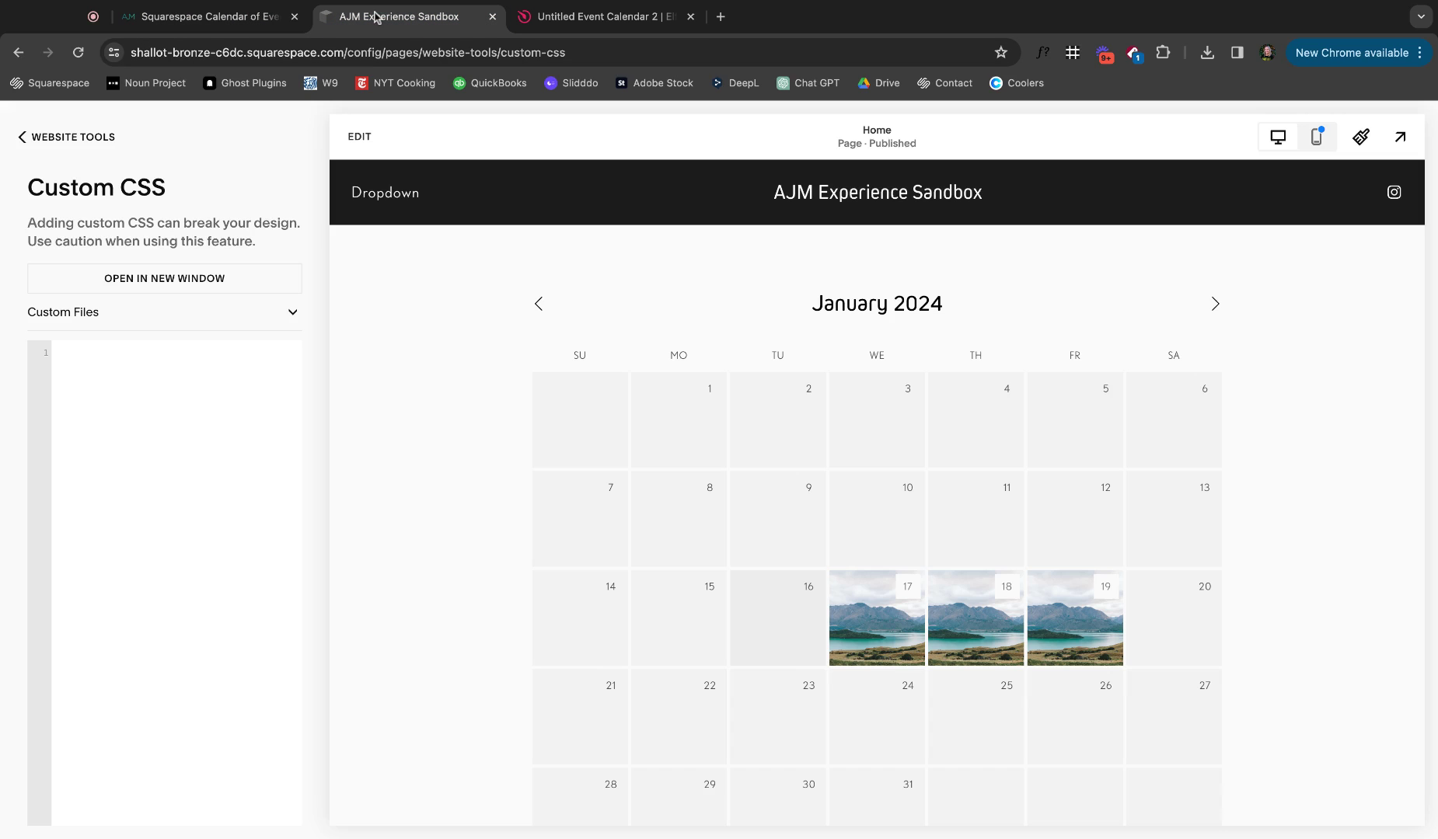
left_click(169, 374)
key("super+v")
- Remove the blank lines from the pasted border rule and save the custom CSS
left_click(166, 380)
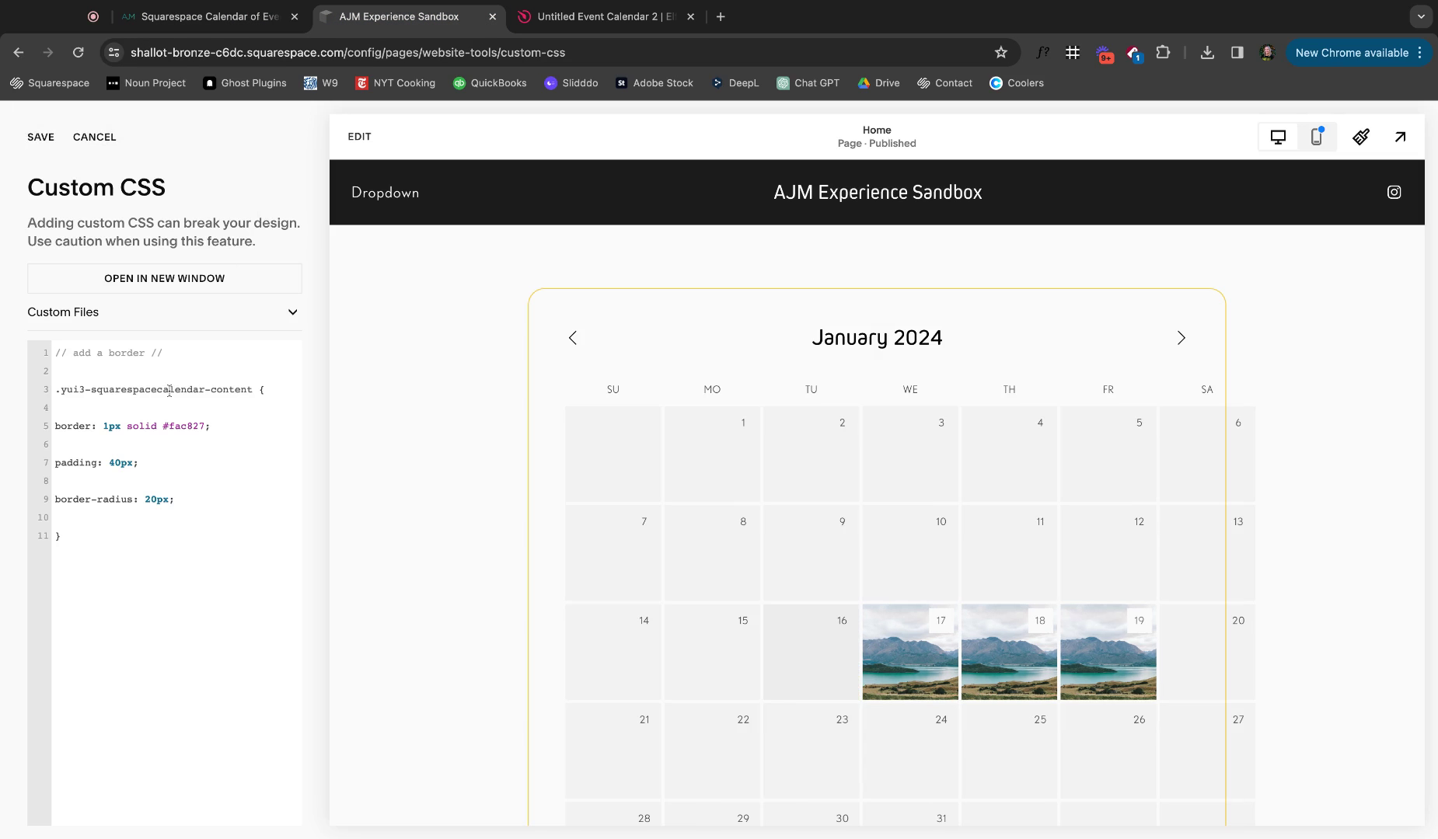
left_click(163, 405)
key("BackSpace")
left_click(154, 426)
key("BackSpace")
left_click(149, 439)
key("BackSpace")
key("BackSpace")
left_click(40, 137)
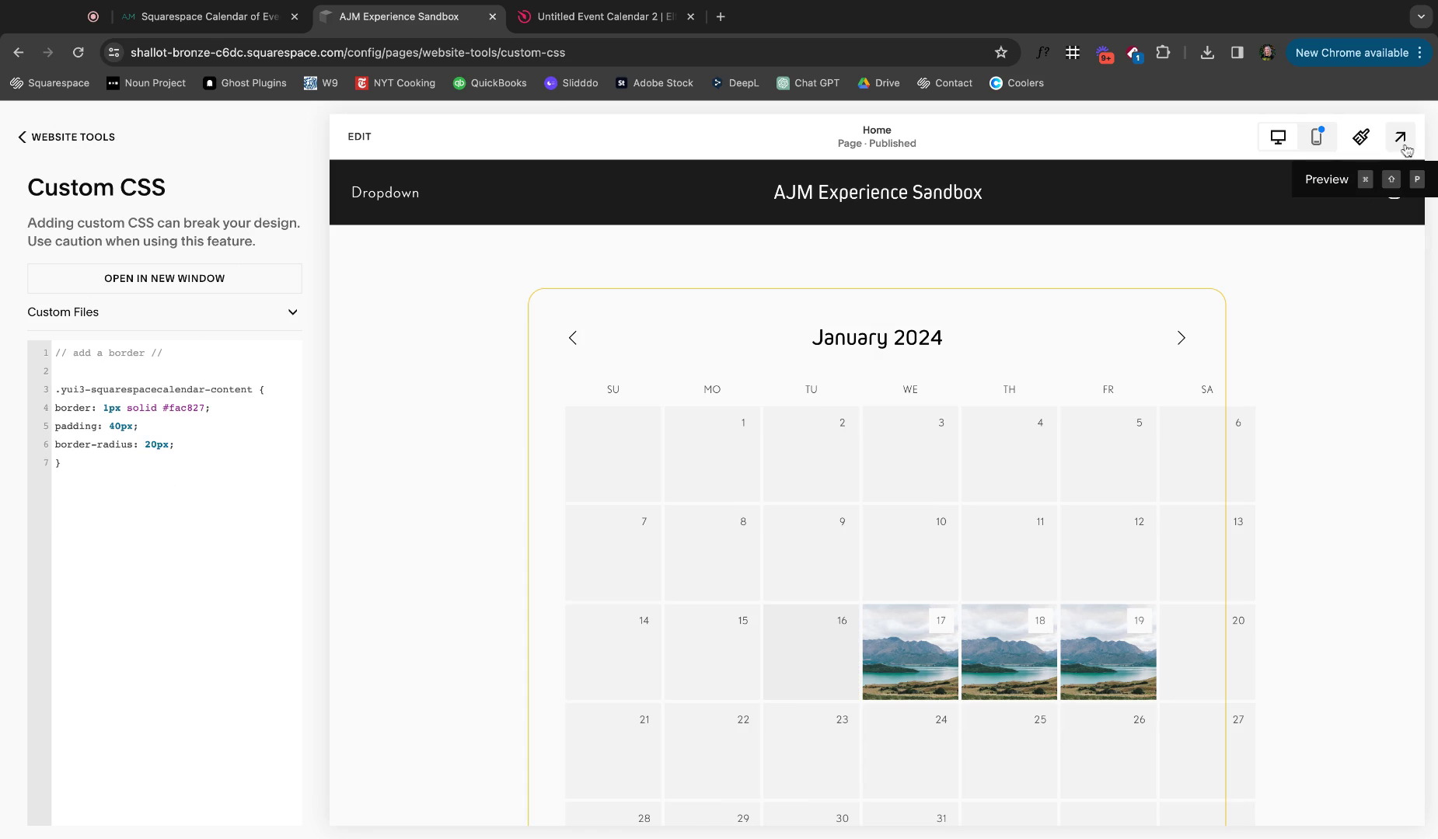
left_click(225, 358)
key("Delete")
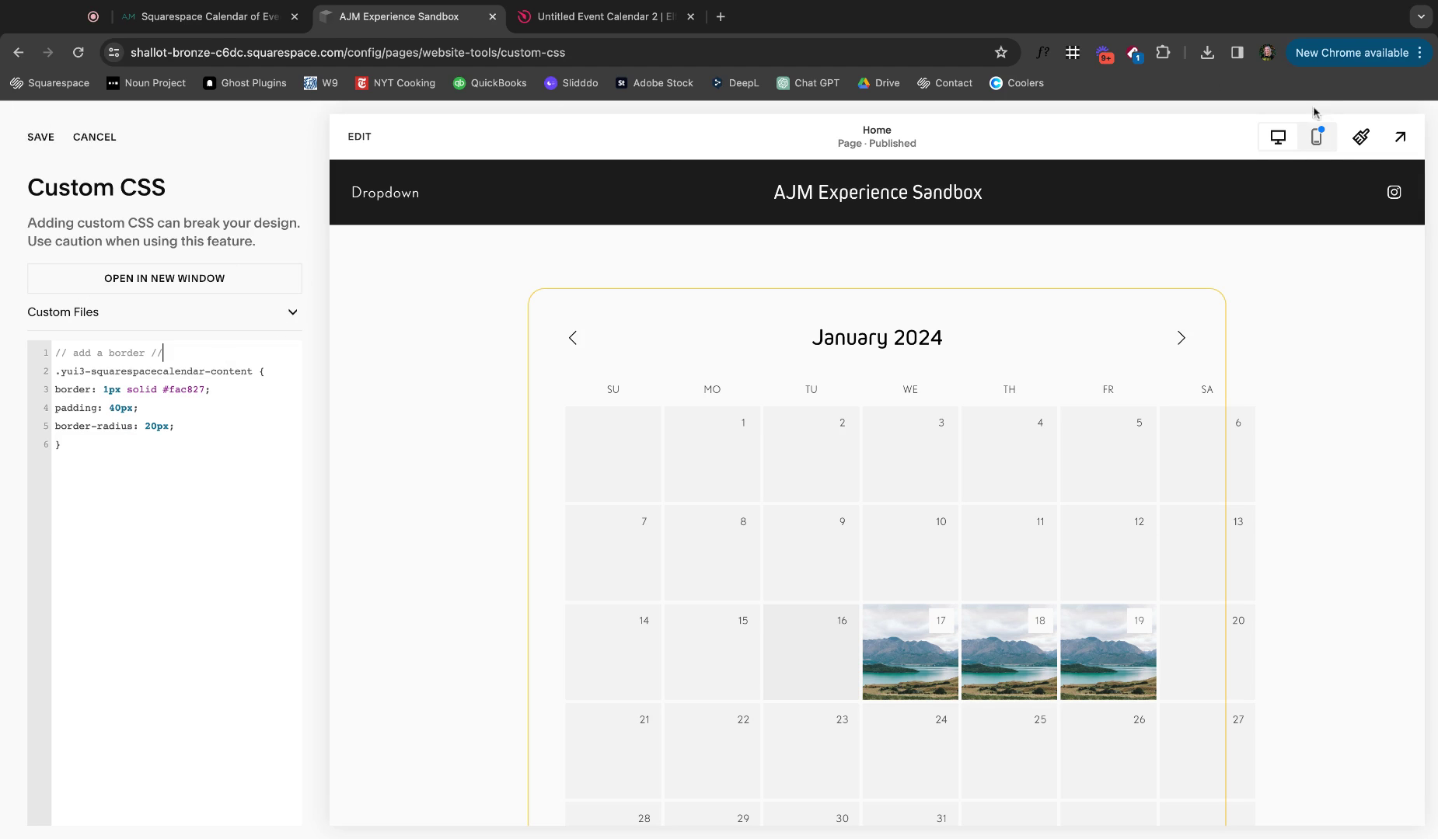
- Preview the page full-screen to check the calendar's gold rounded border
left_click(1399, 137)
scroll(1288, 353, "down", 5)
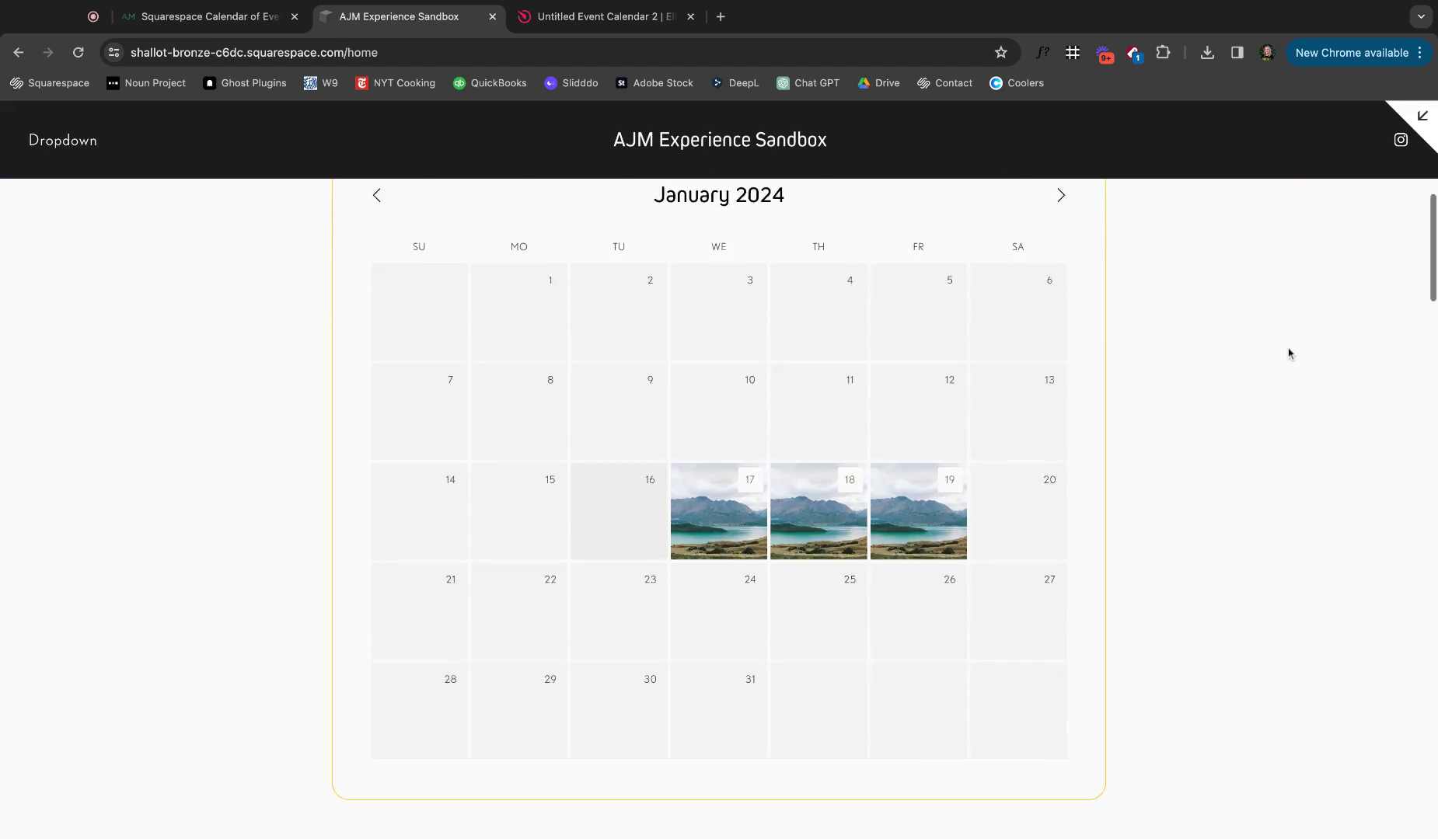
scroll(1197, 495, "up", 6)
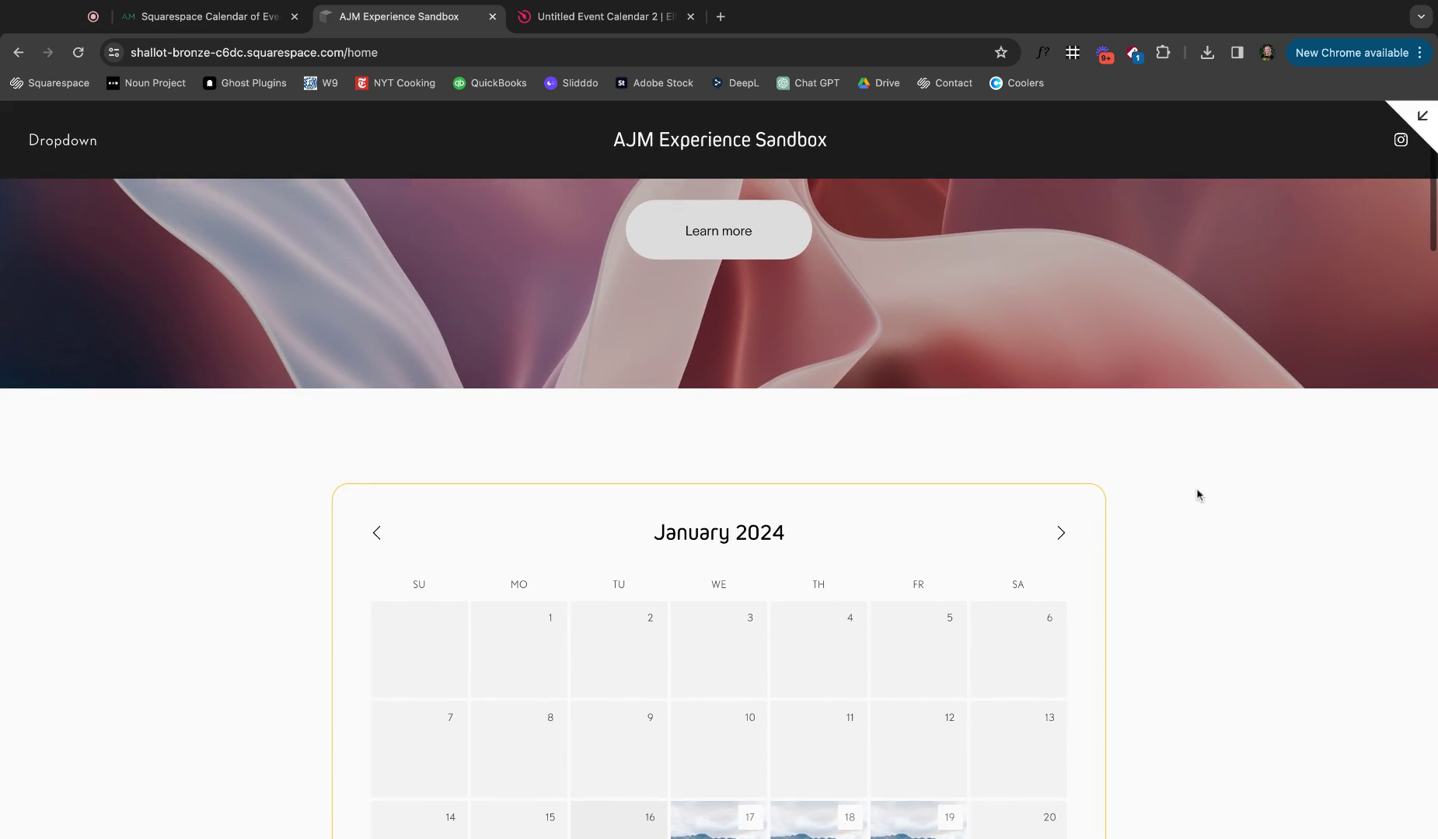
scroll(1197, 495, "down", 1)
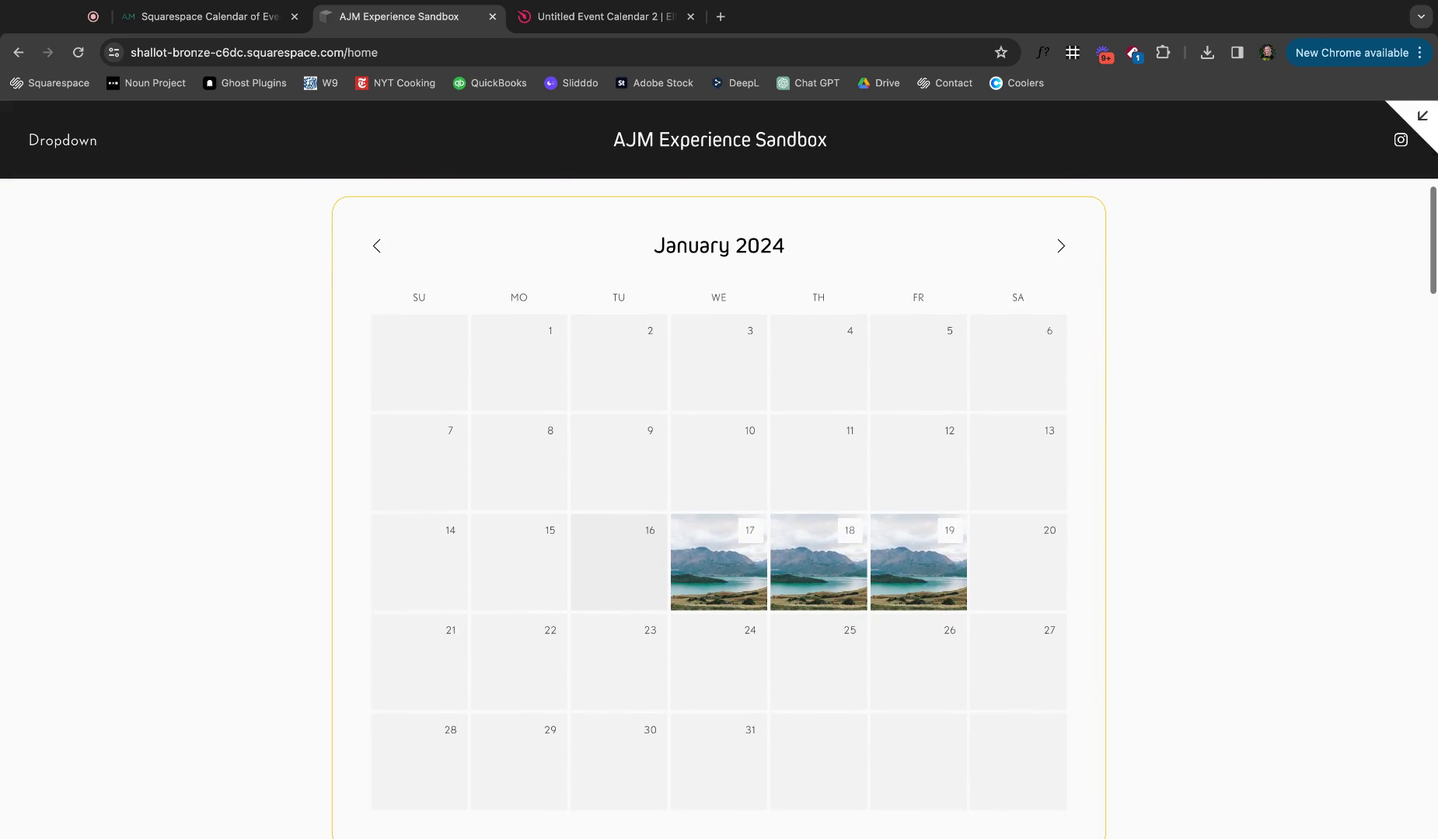
left_click(1421, 117)
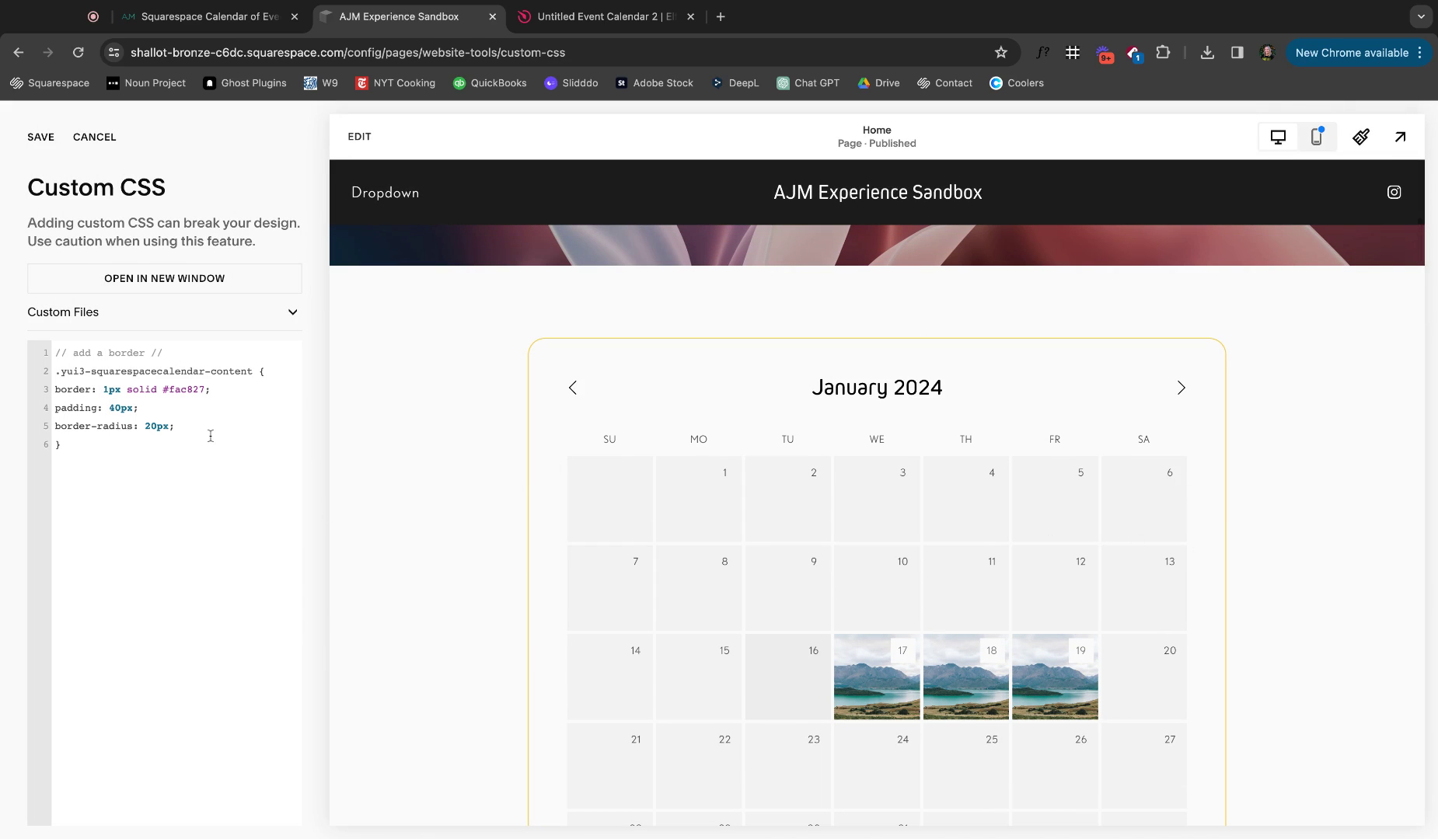
- Change the calendar border width from 1px to 2px and edit the border and padding values
key("BackSpace")
type("2")
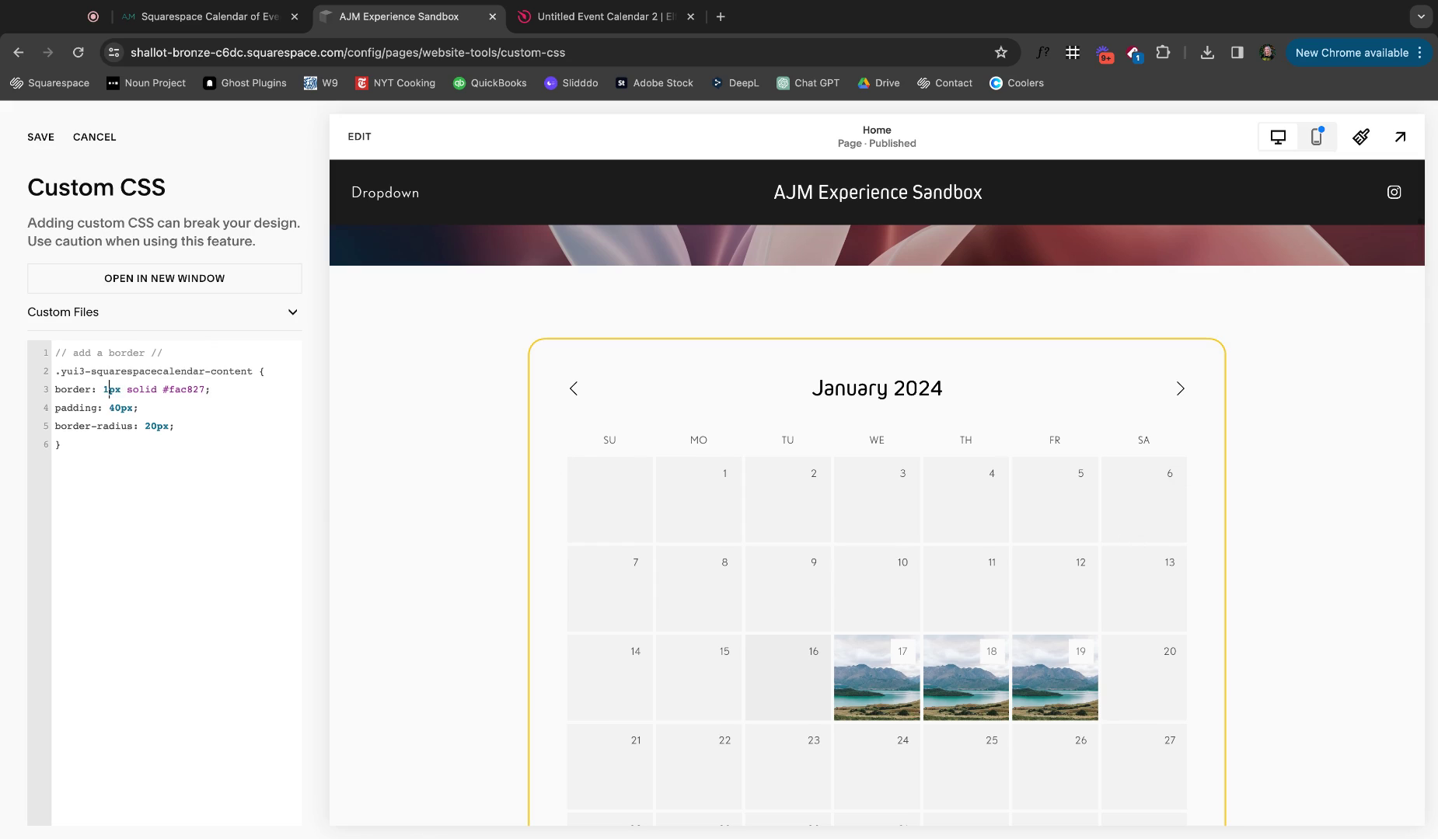
left_click_drag(194, 381, 162, 383)
left_click(170, 405)
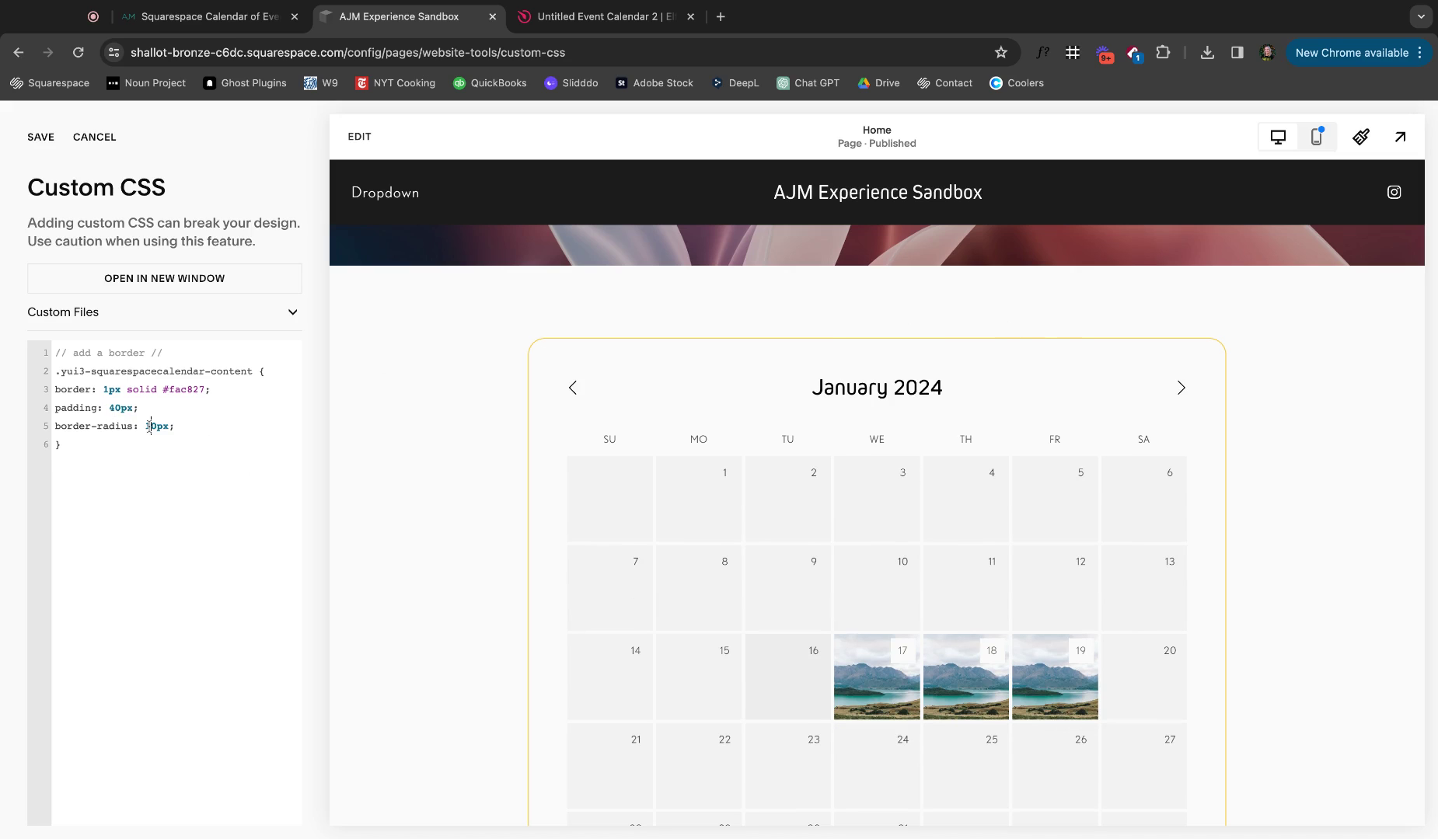
- Copy the tutorial's weekday text colour CSS and paste it into Custom CSS
left_click(259, 22)
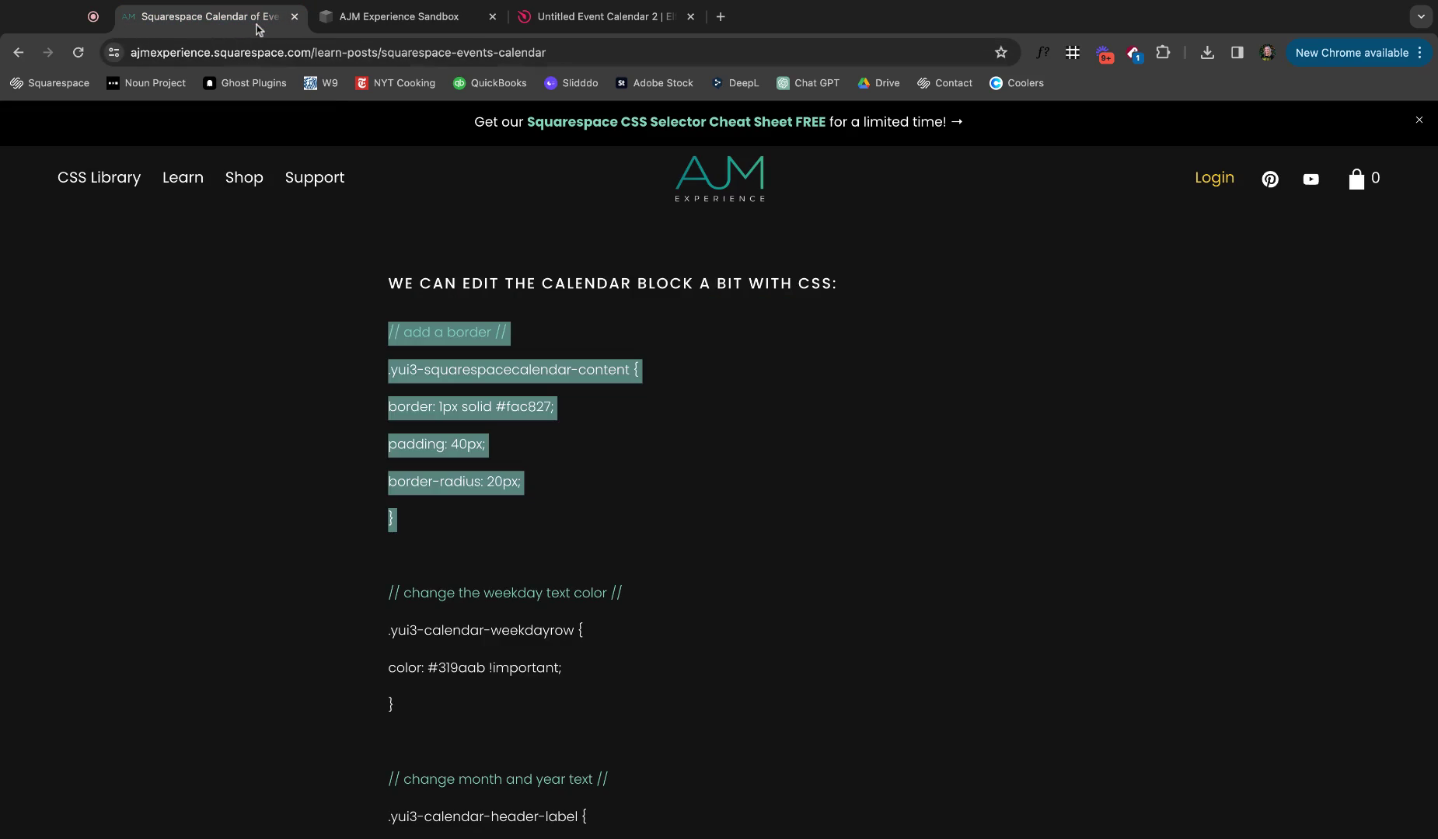
left_click(559, 489)
scroll(561, 492, "down", 3)
triple_click(437, 496)
key("super+c")
left_click(365, 17)
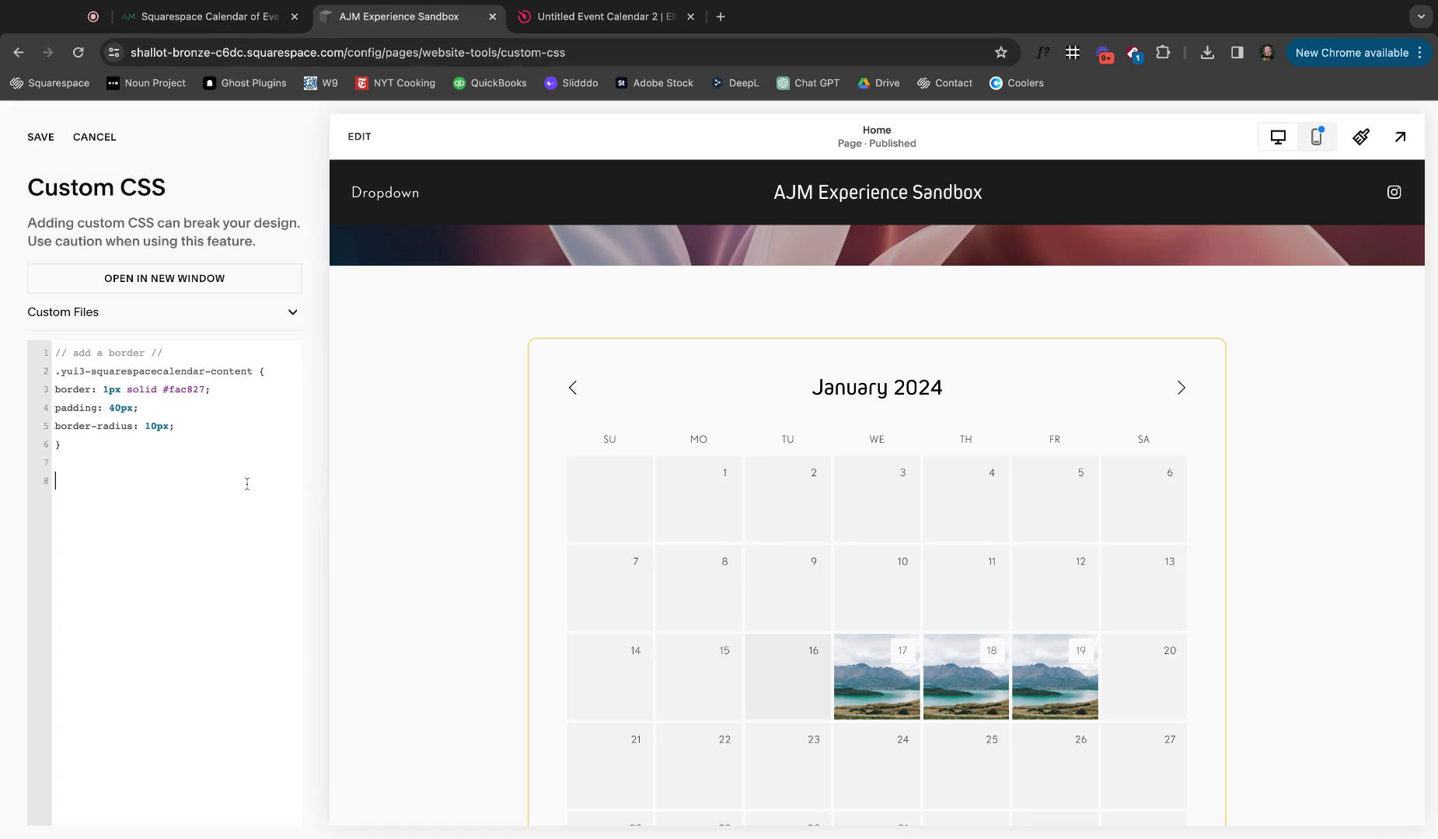
key("super+v")
- Remove the blank lines and the font-weight line from the weekday rule
key("Delete")
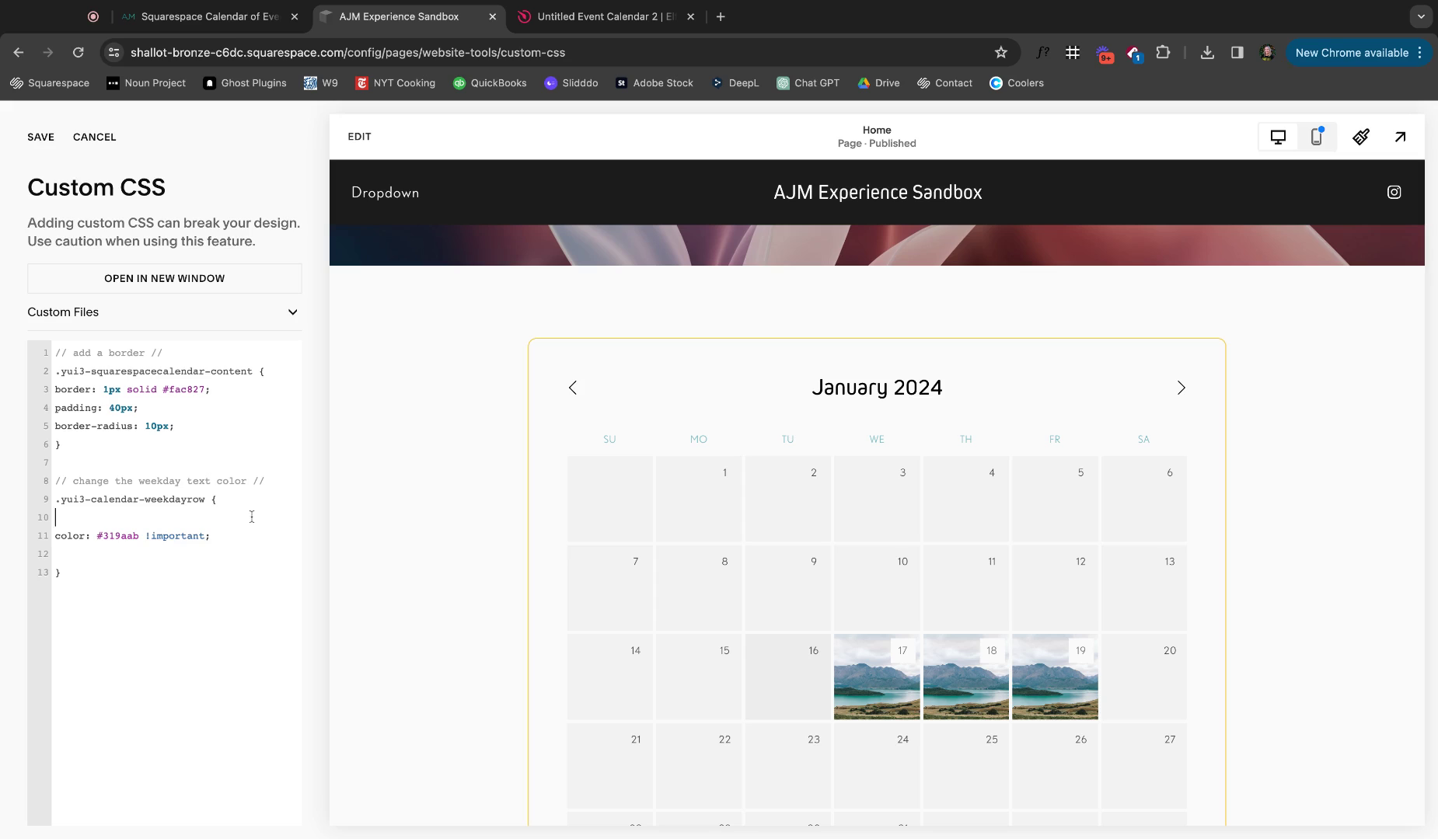
key("Delete")
left_click(239, 535)
key("BackSpace")
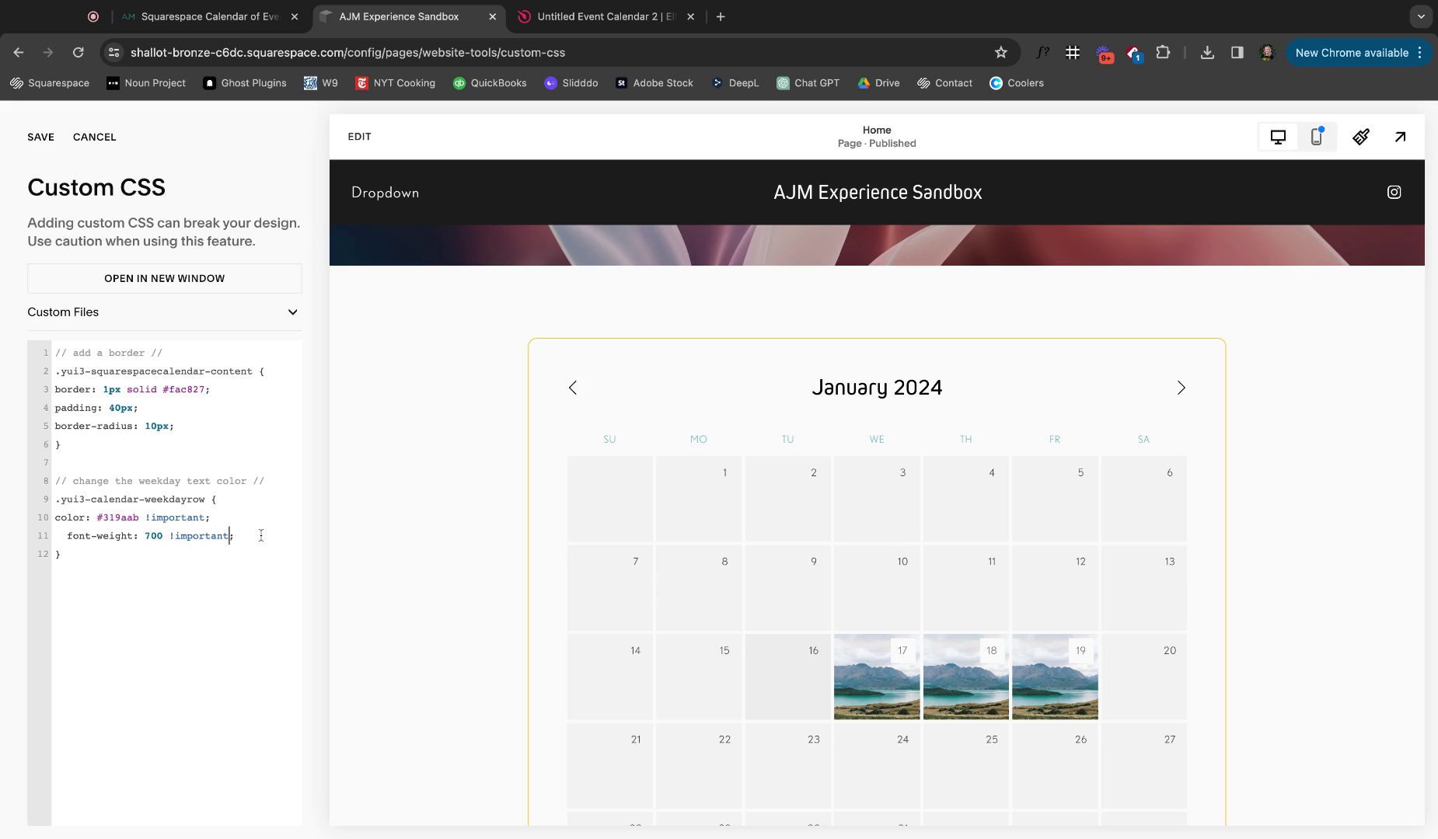
key("alt+shift+Left")
key("alt+shift+Left")
key("alt+shift+Left")
key("alt+shift+Left")
key("alt+shift+Left")
key("alt+shift+Left")
key("BackSpace")
key("BackSpace")
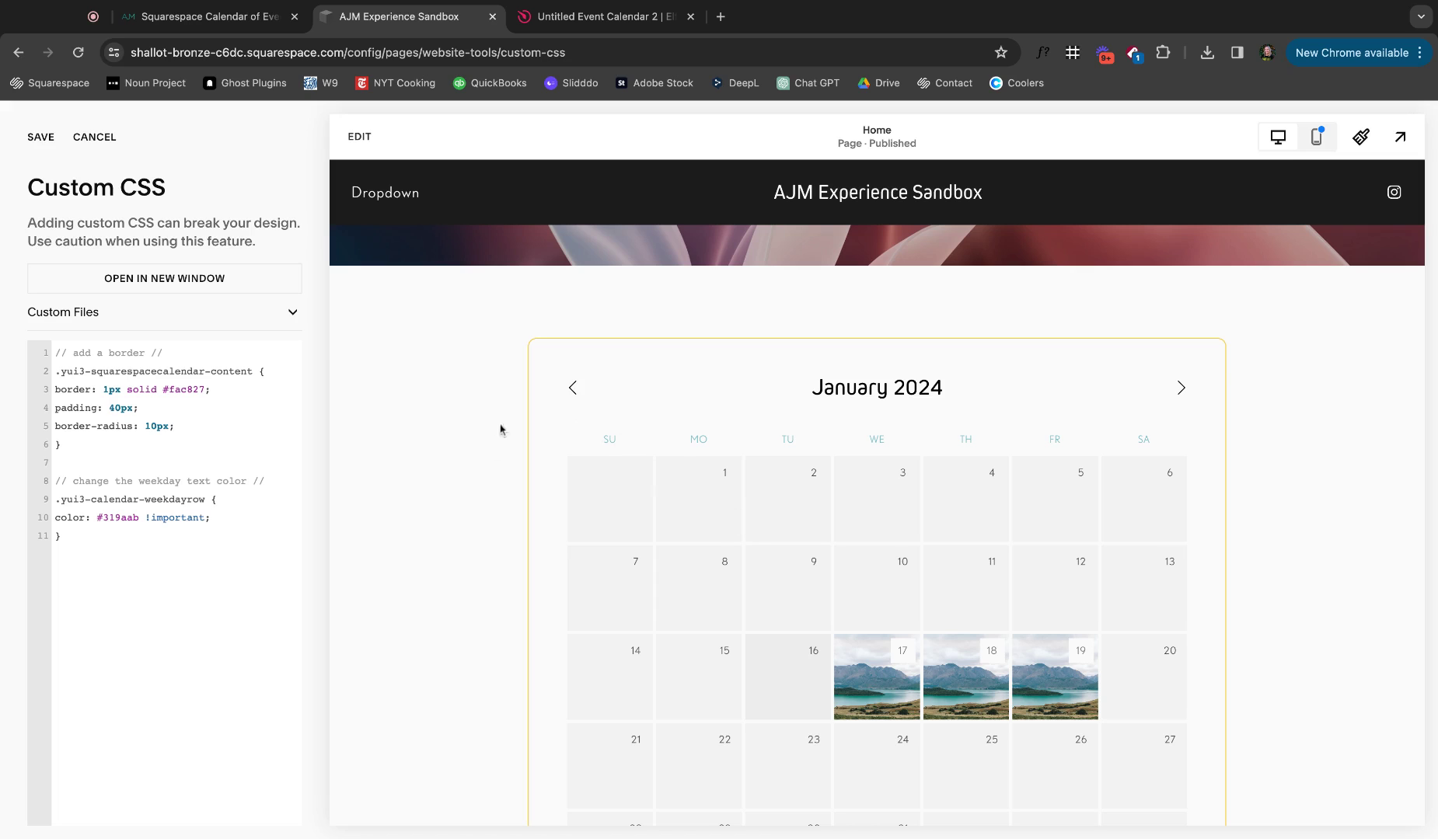
- Copy the month and year header CSS from the tutorial and paste it into Custom CSS
left_click(250, 16)
scroll(376, 298, "down", 2)
triple_click(391, 495)
left_click_drag(390, 496, 439, 607)
key("super+c")
left_click(389, 16)
key("super+v")
- Delete the blank lines inside the pasted header colour rule
left_click(223, 586)
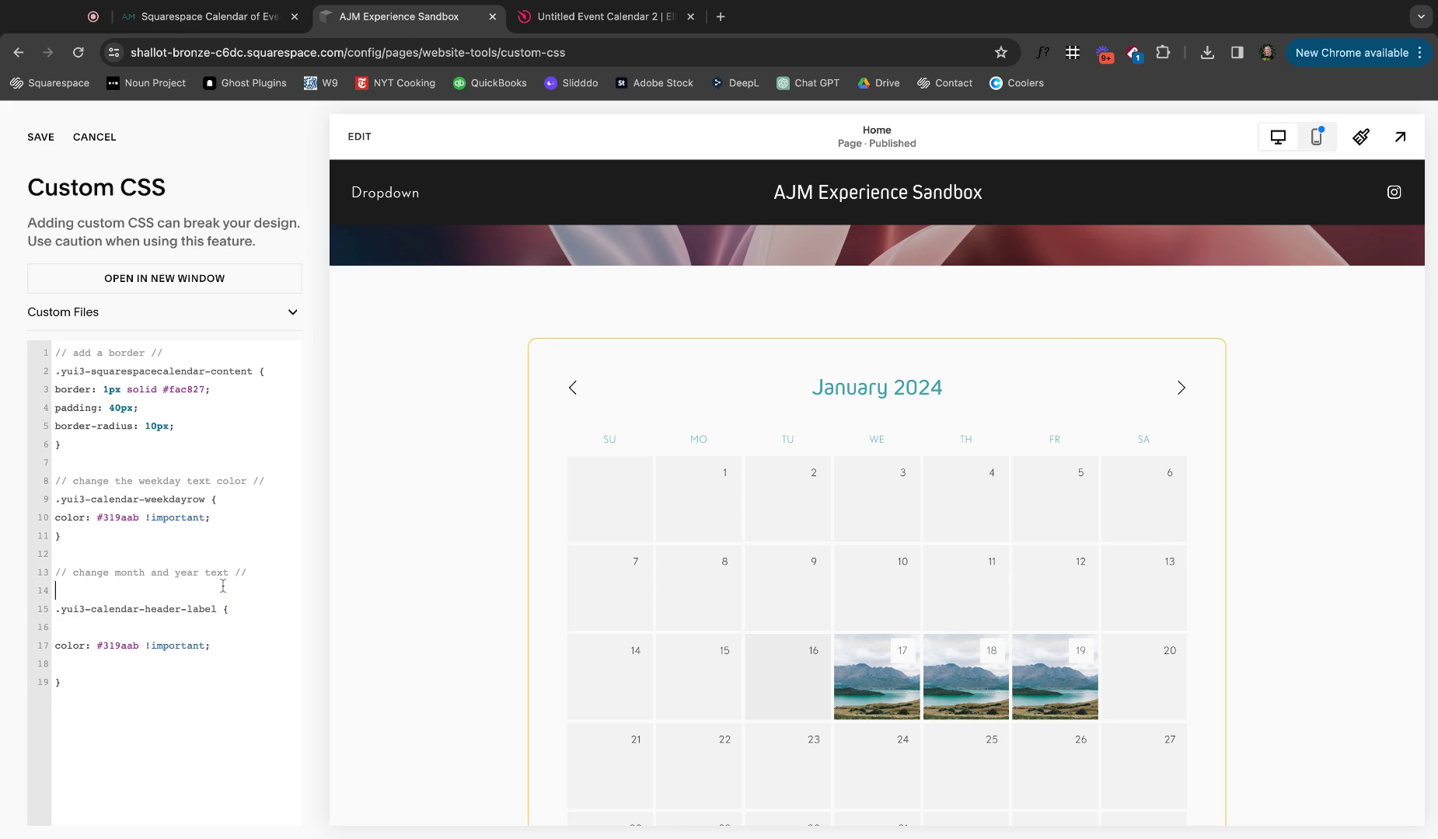
key("Delete")
key("End")
key("Delete")
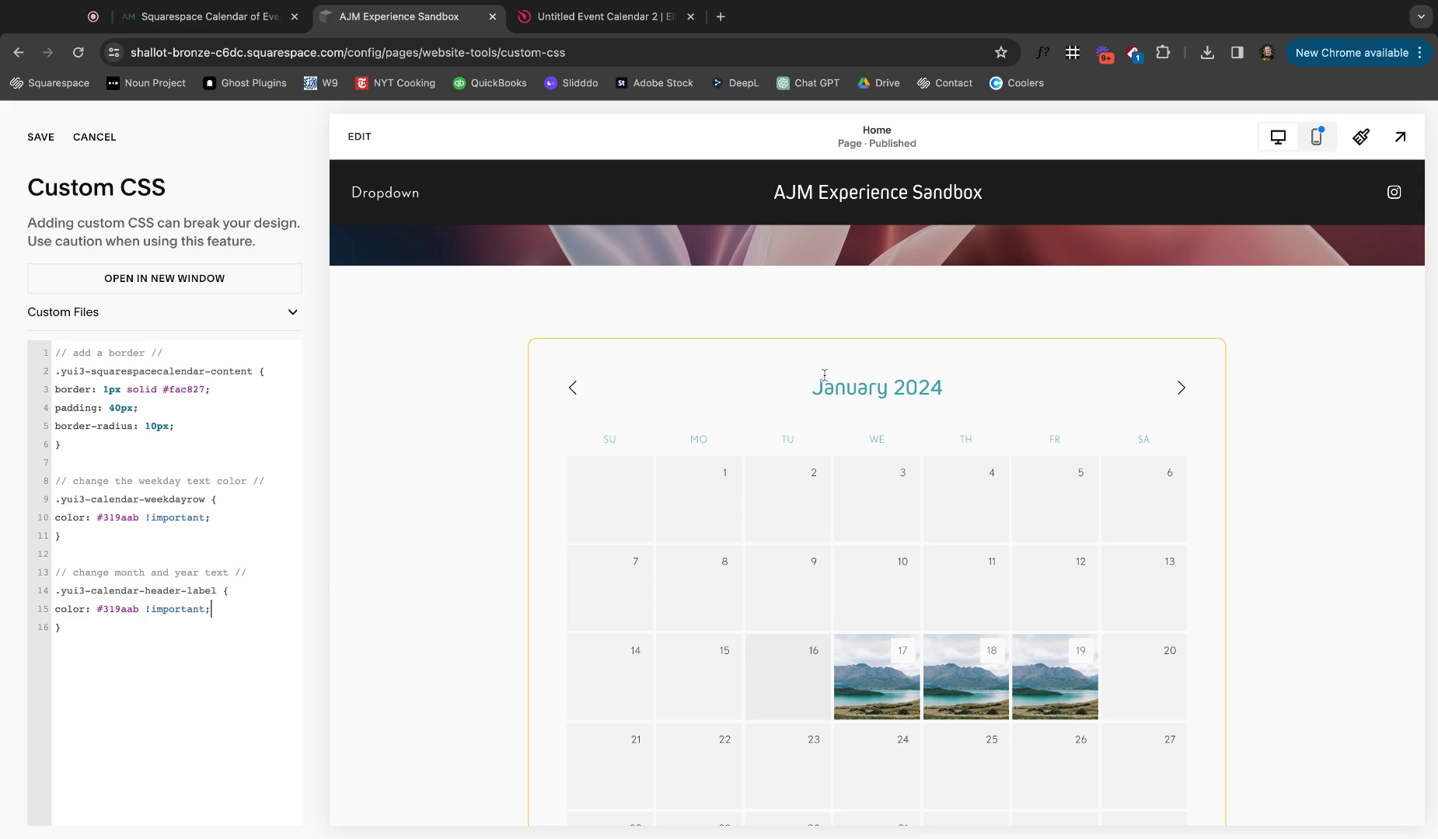
left_click(245, 604)
- Add the tutorial's has-event rule (#7cccbd background) after the last CSS rule, tidy blank lines, and save
left_click(239, 28)
scroll(469, 409, "down", 5)
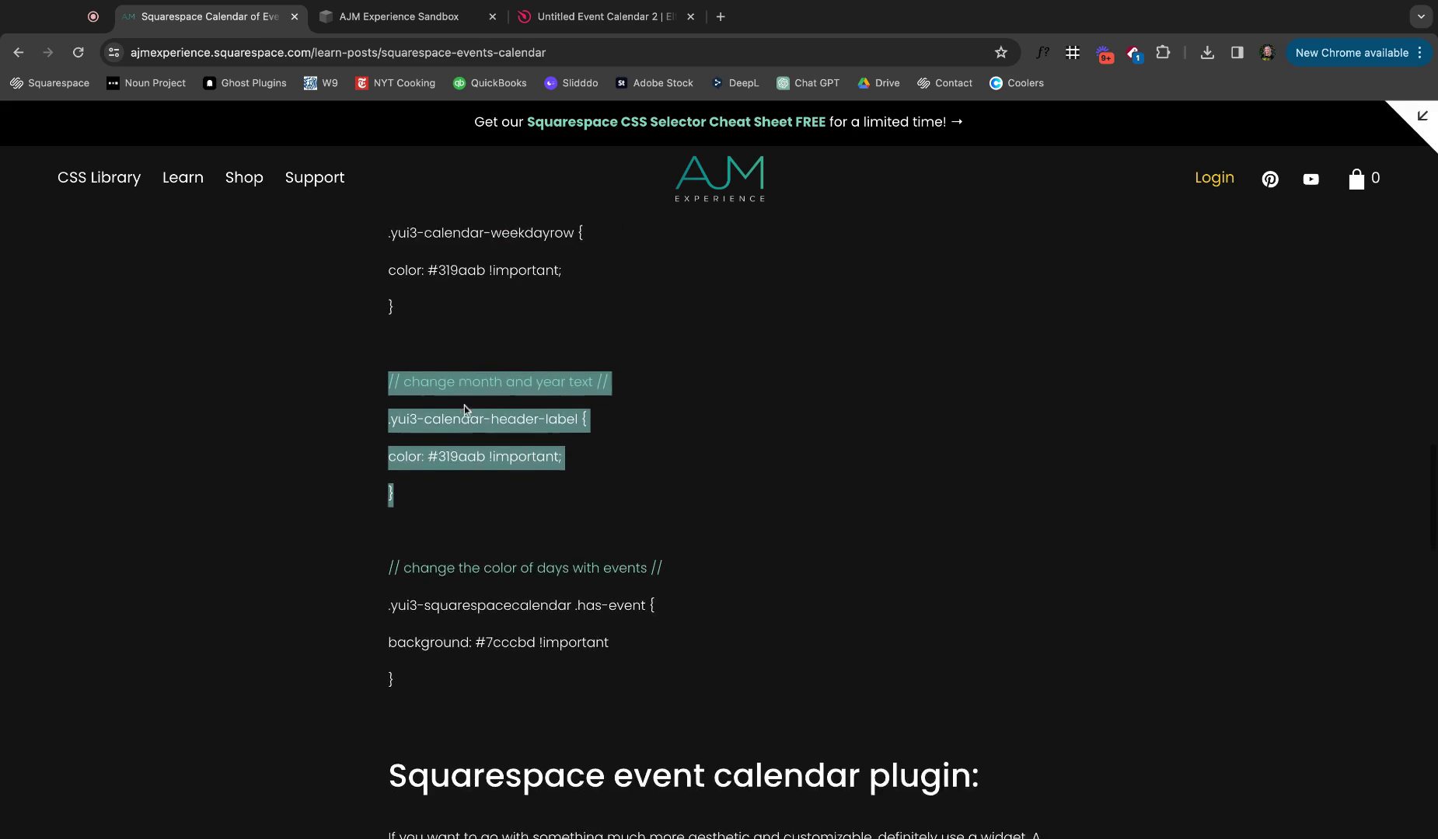
left_click_drag(436, 582, 376, 496)
left_click(470, 636)
triple_click(487, 613)
key("ctrl+c")
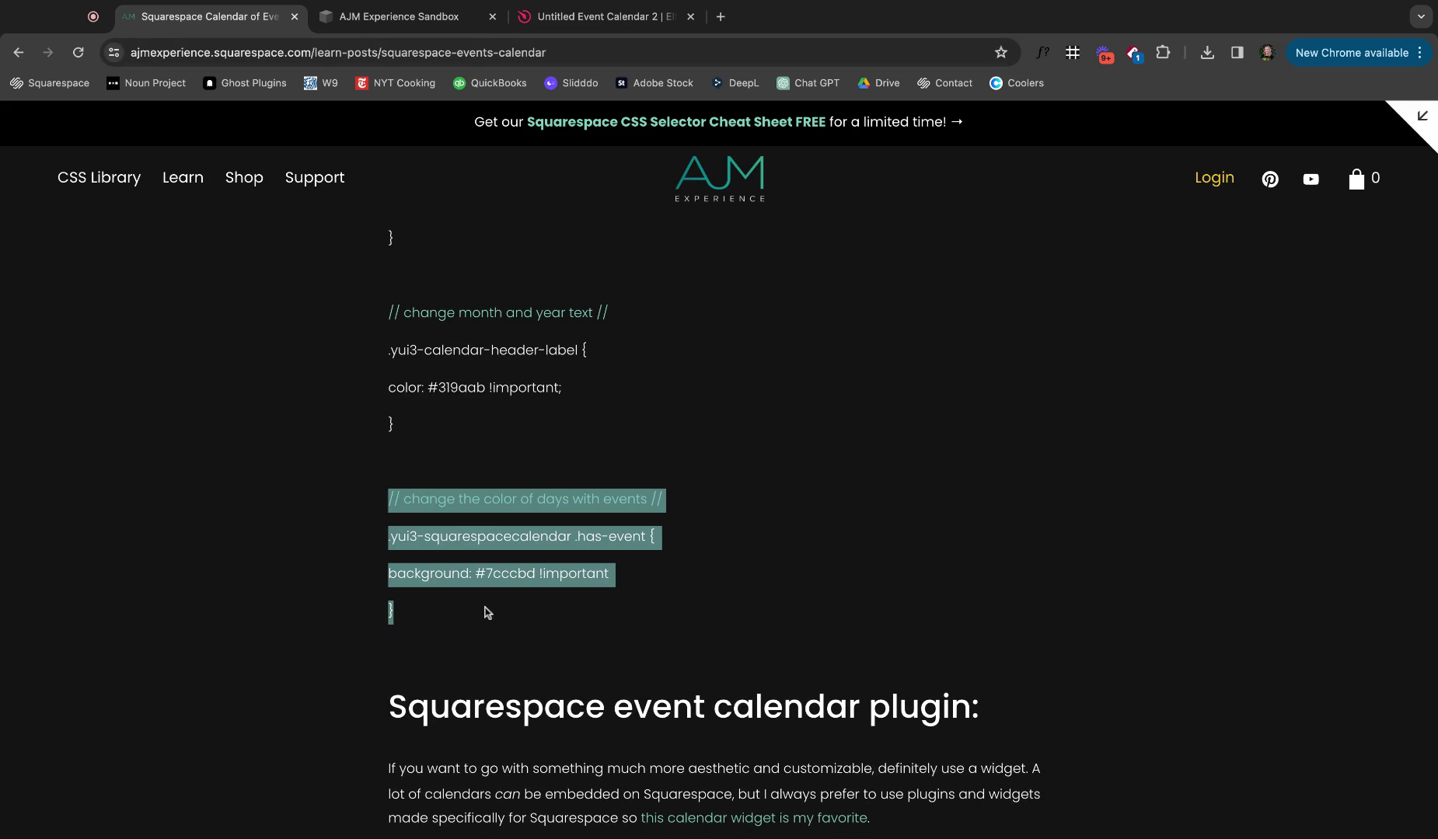
left_click(385, 17)
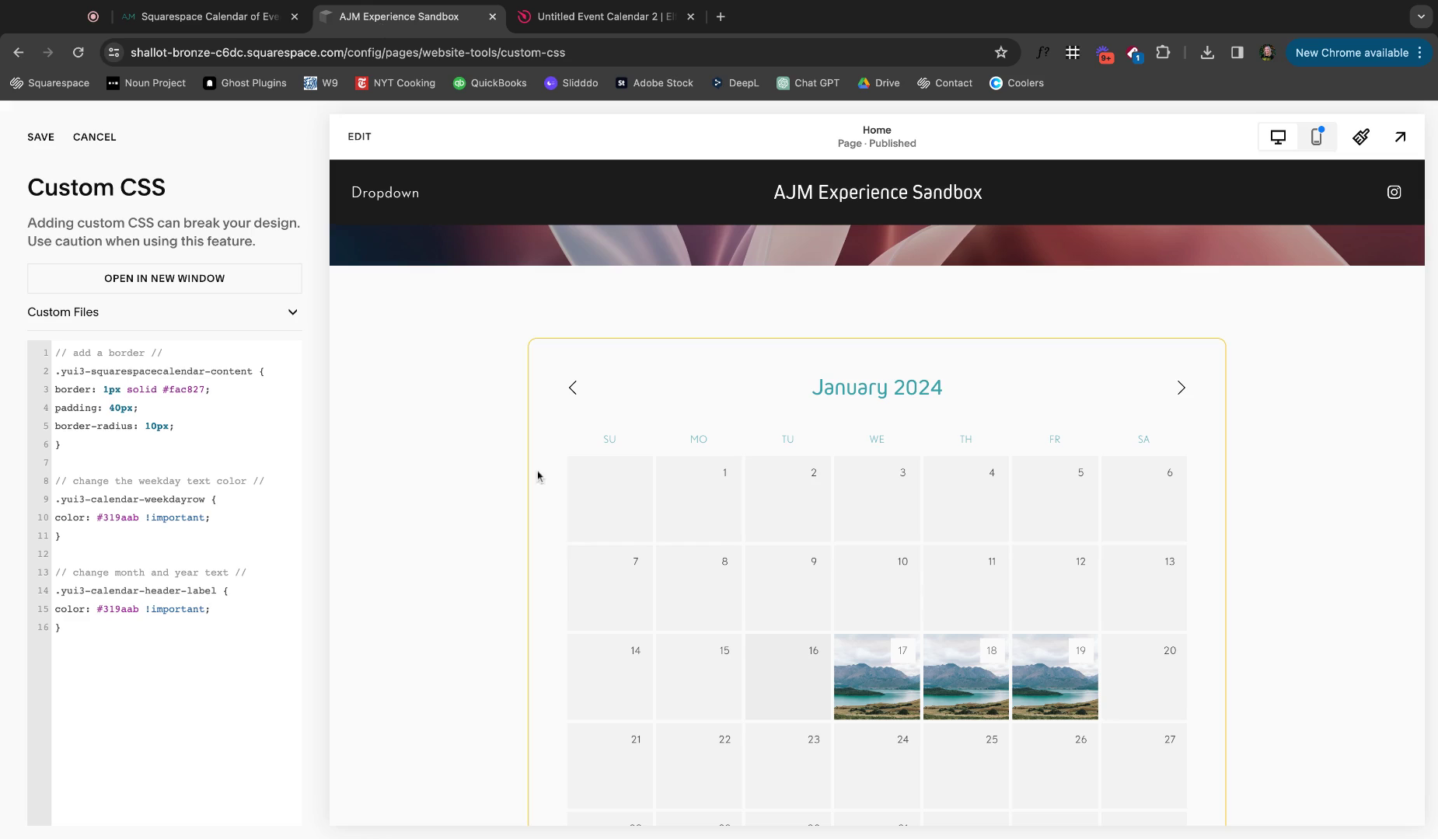
left_click(214, 629)
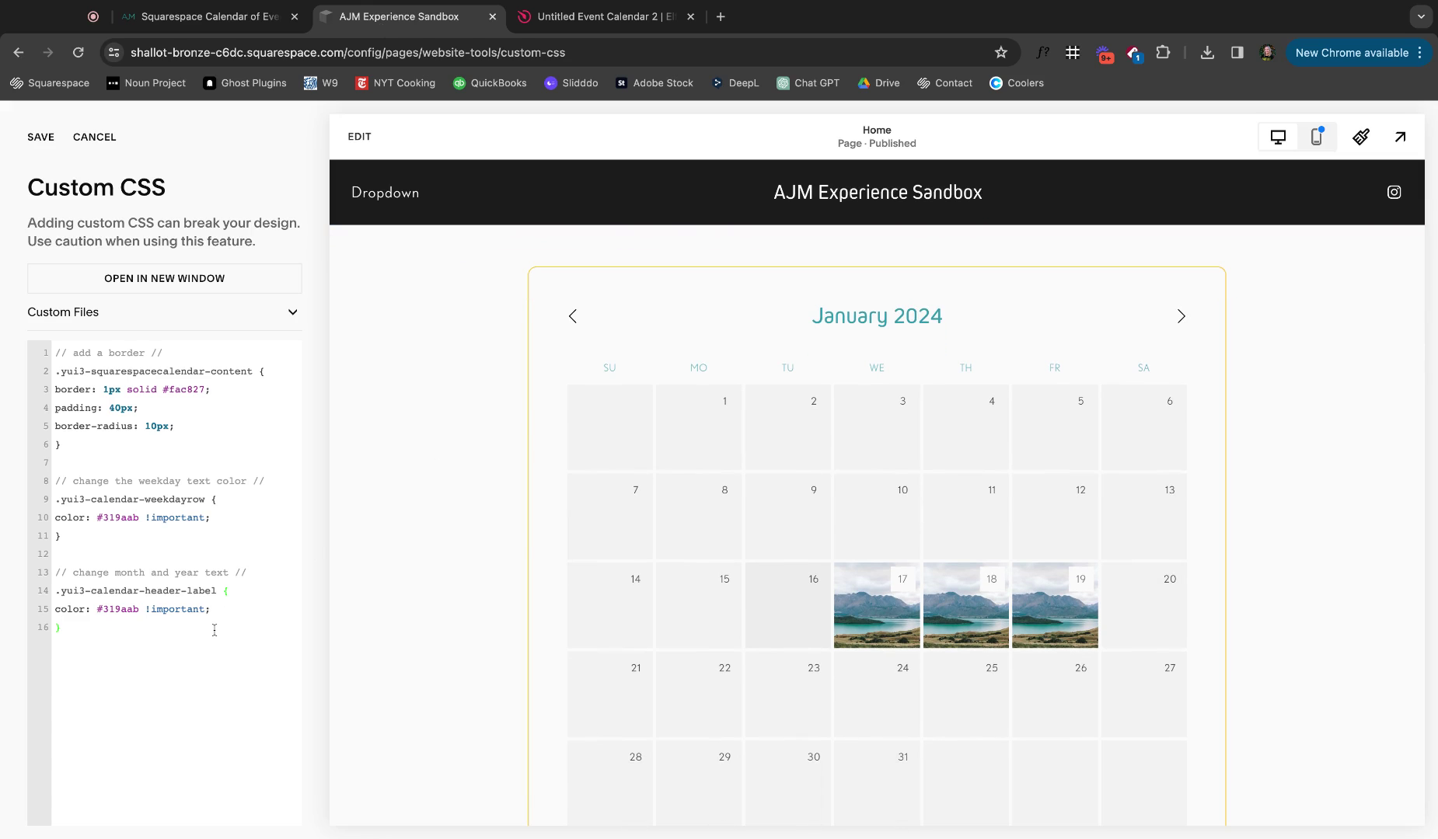
key("Return")
key("ctrl+v")
key("BackSpace")
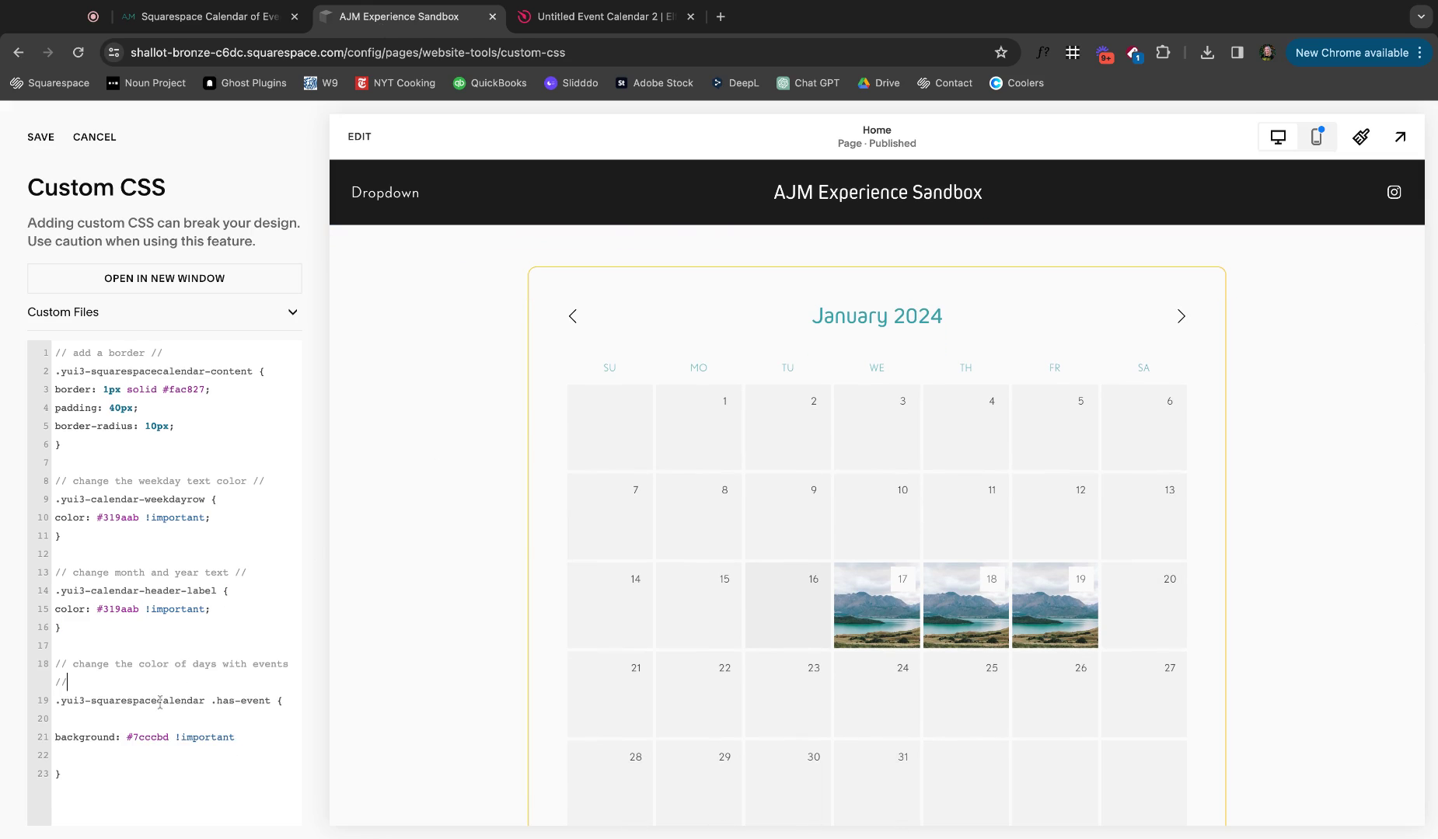
key("BackSpace")
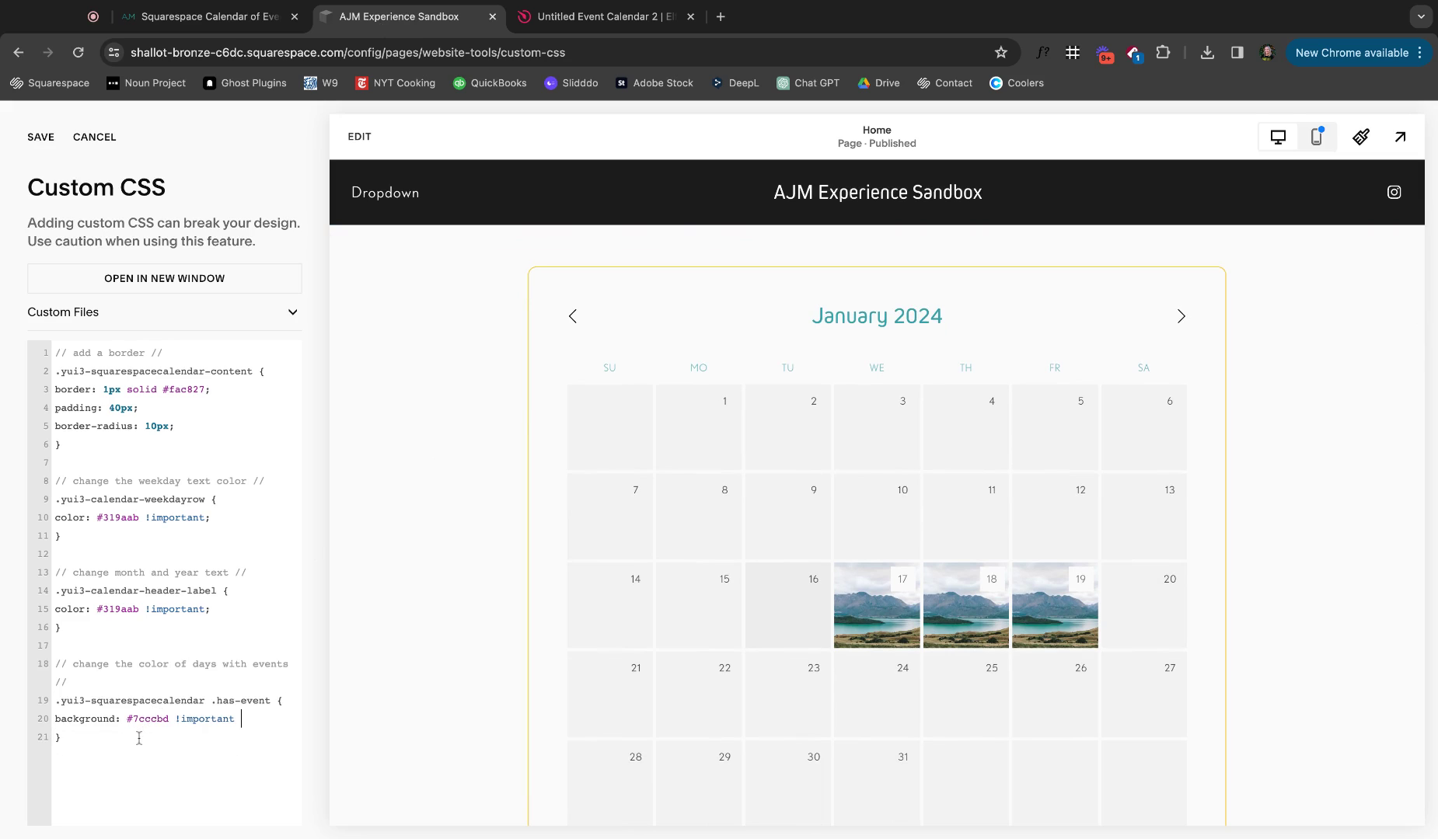
left_click(41, 138)
- Remove Event One's featured image in its settings on the Events page and save
left_click(70, 137)
left_click(35, 137)
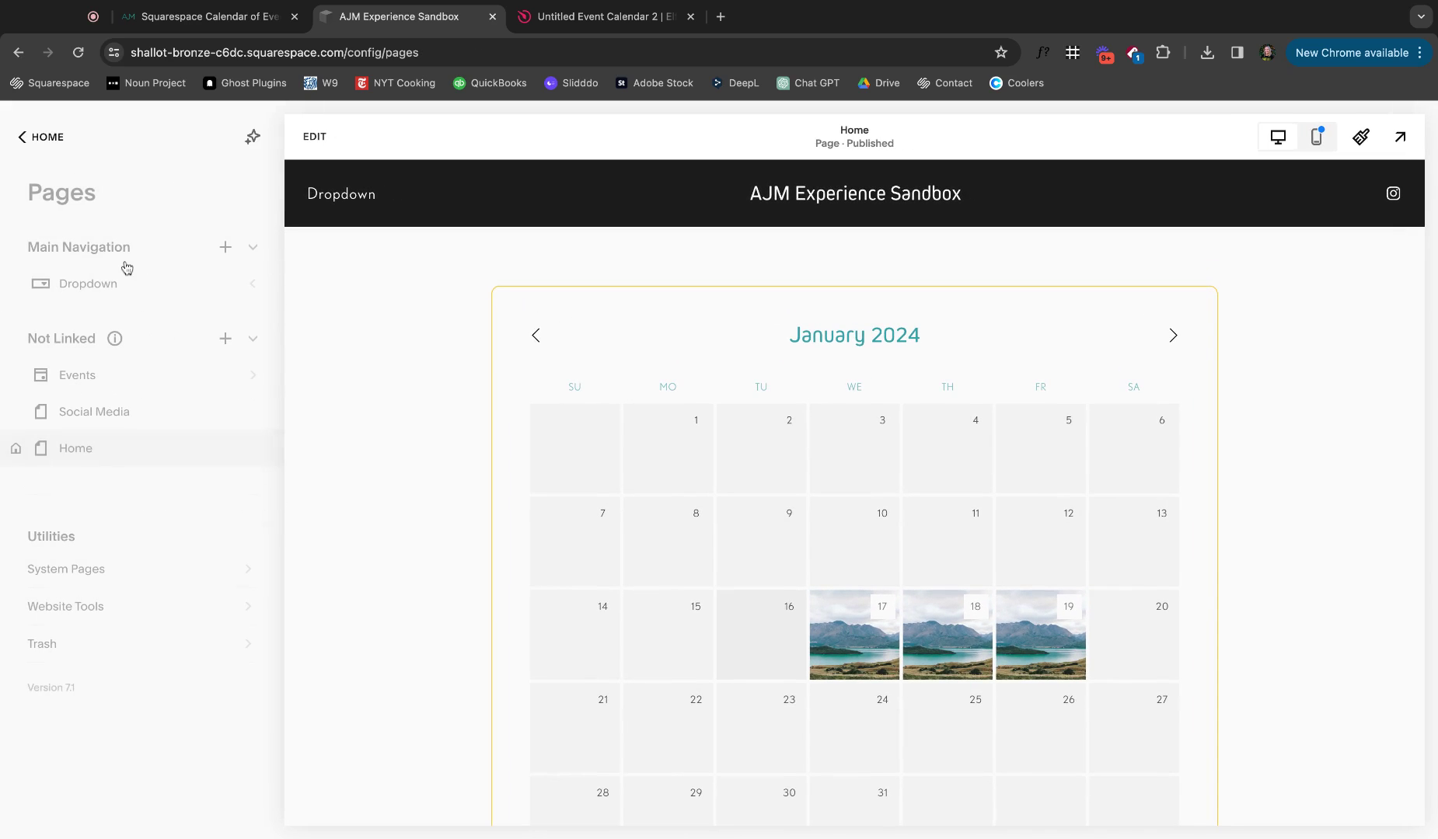
left_click(140, 386)
left_click(295, 283)
left_click(303, 323)
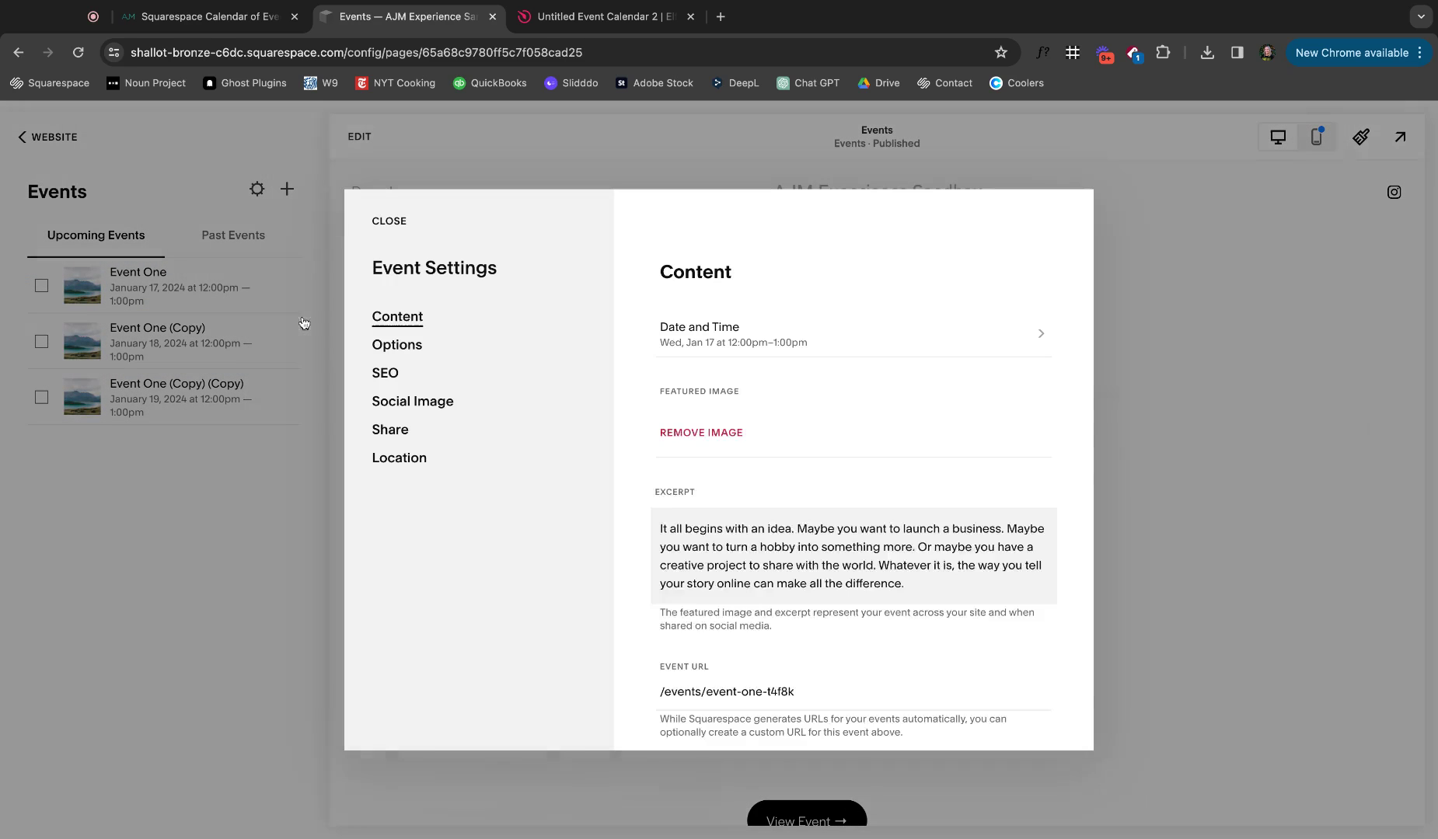
left_click(1006, 575)
left_click(386, 221)
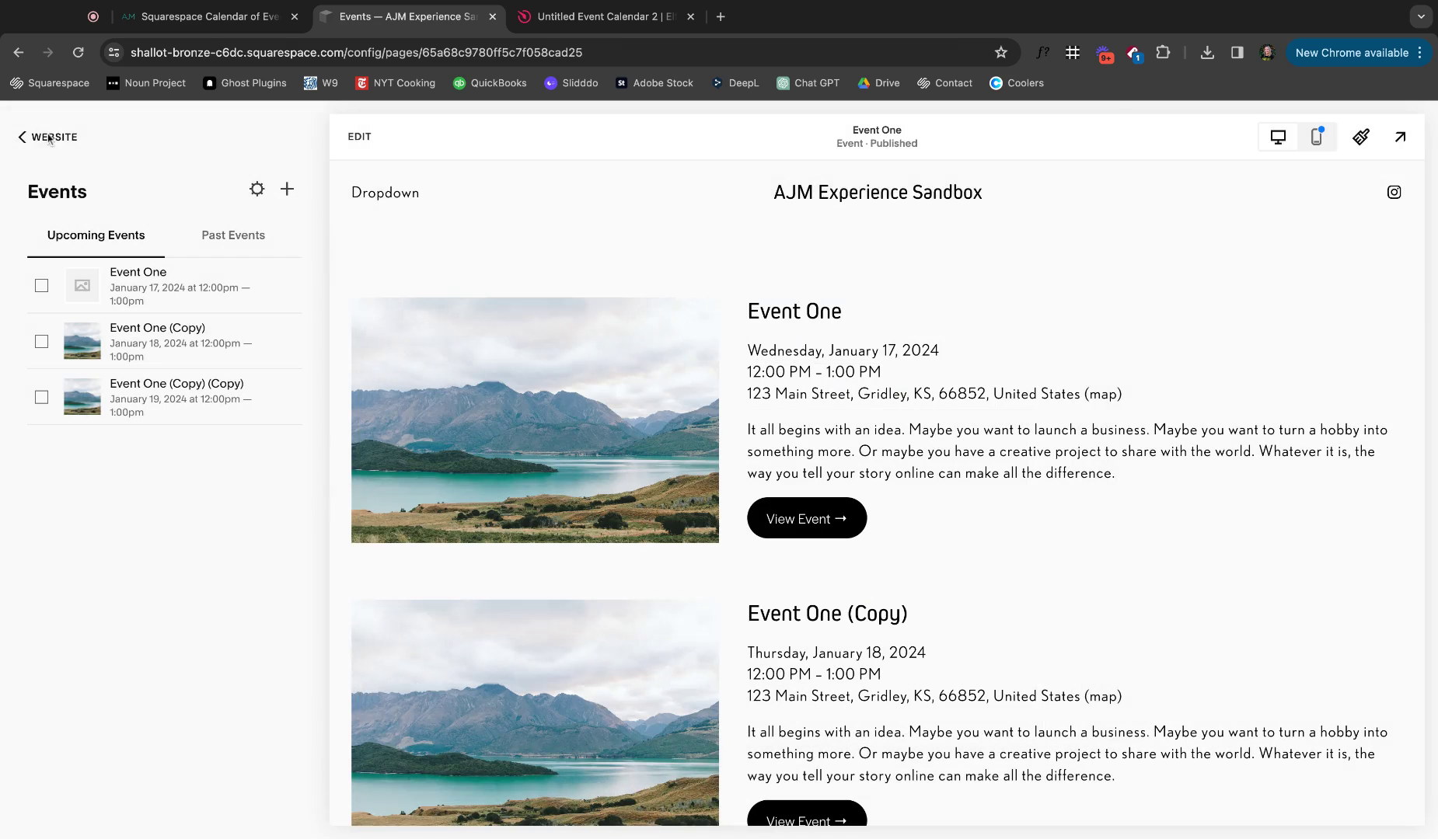
- Return to the Home page preview and open Website Tools
left_click(49, 139)
left_click(49, 137)
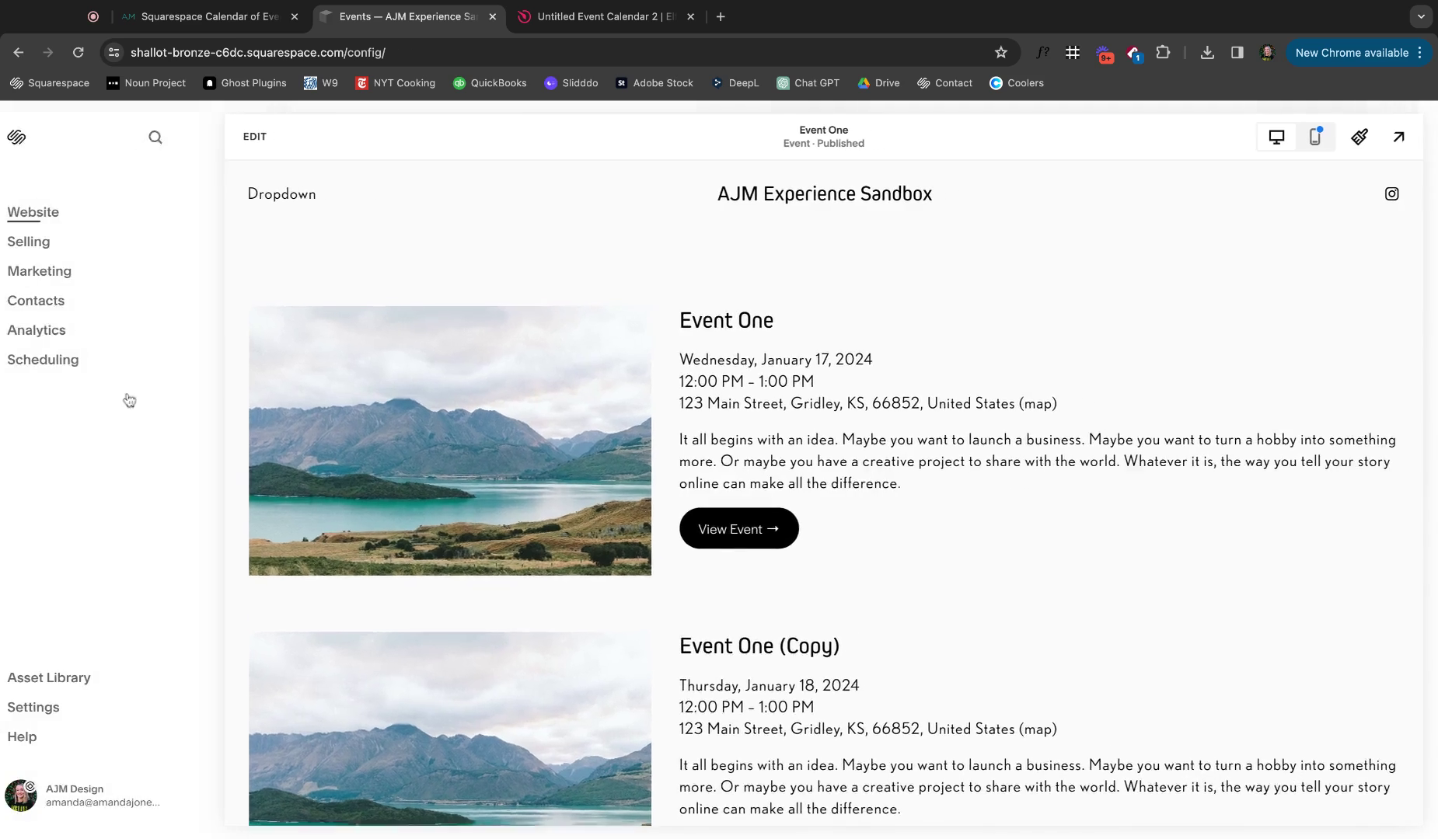
left_click(94, 221)
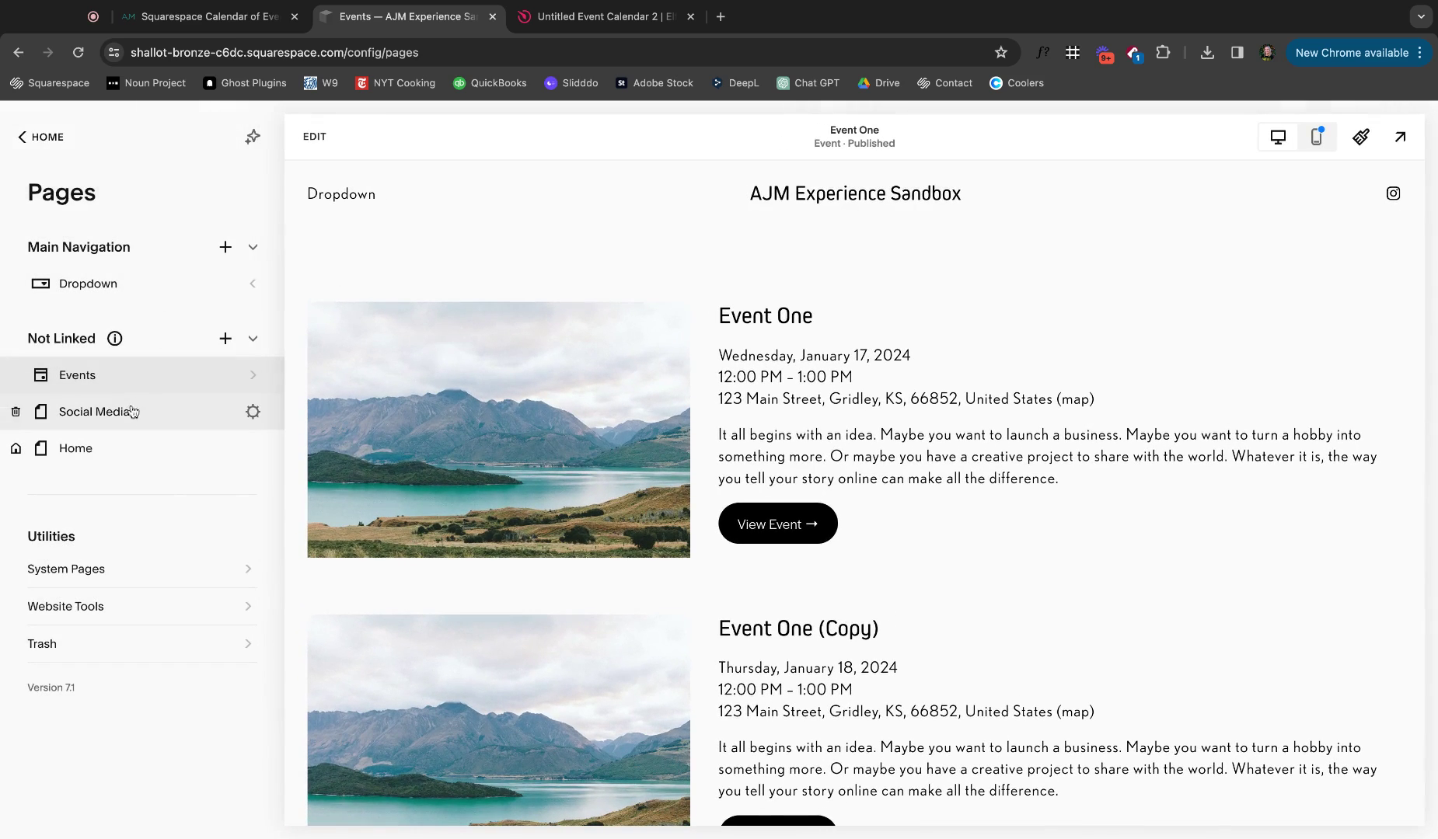
left_click(119, 450)
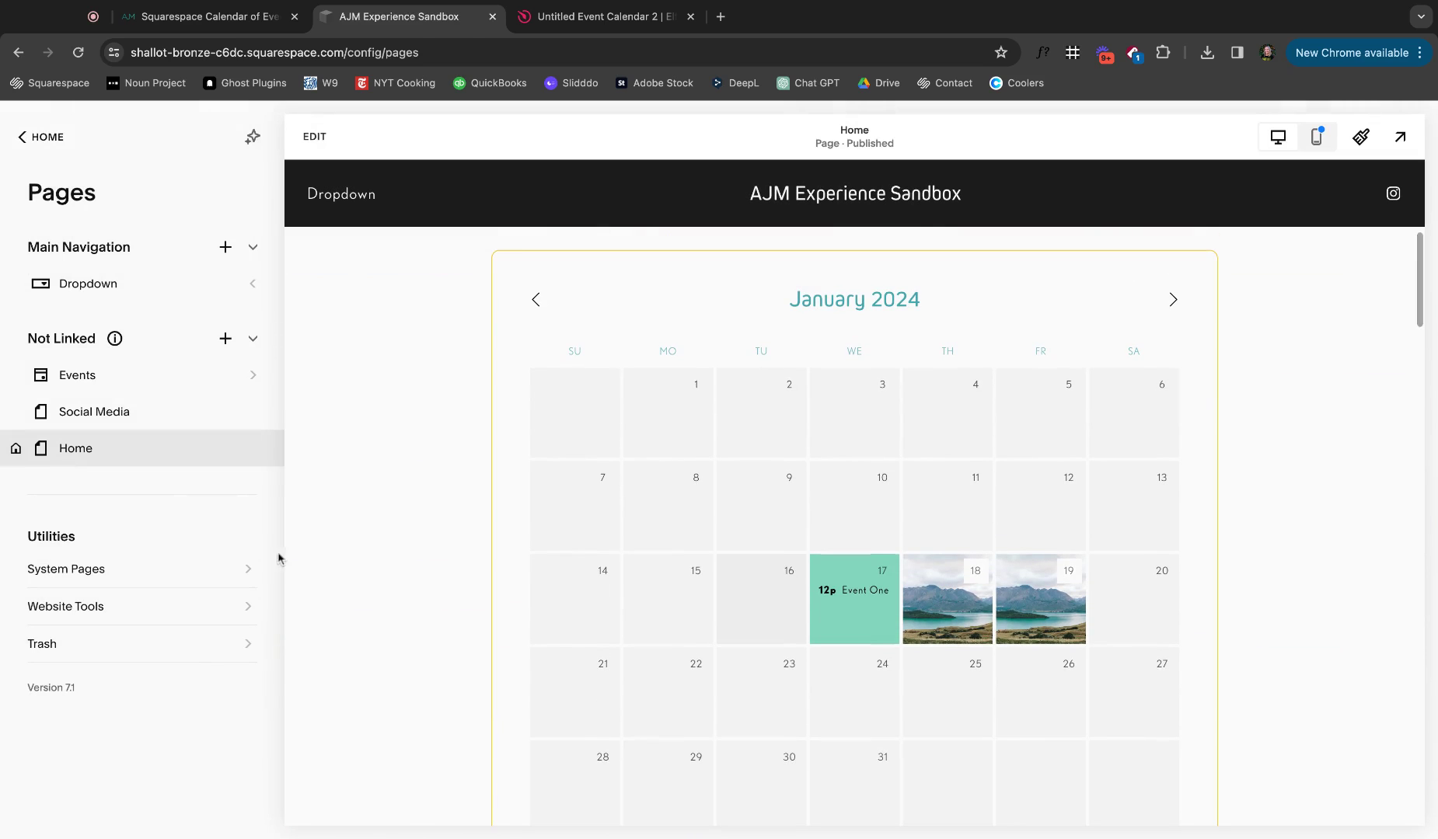
left_click(177, 605)
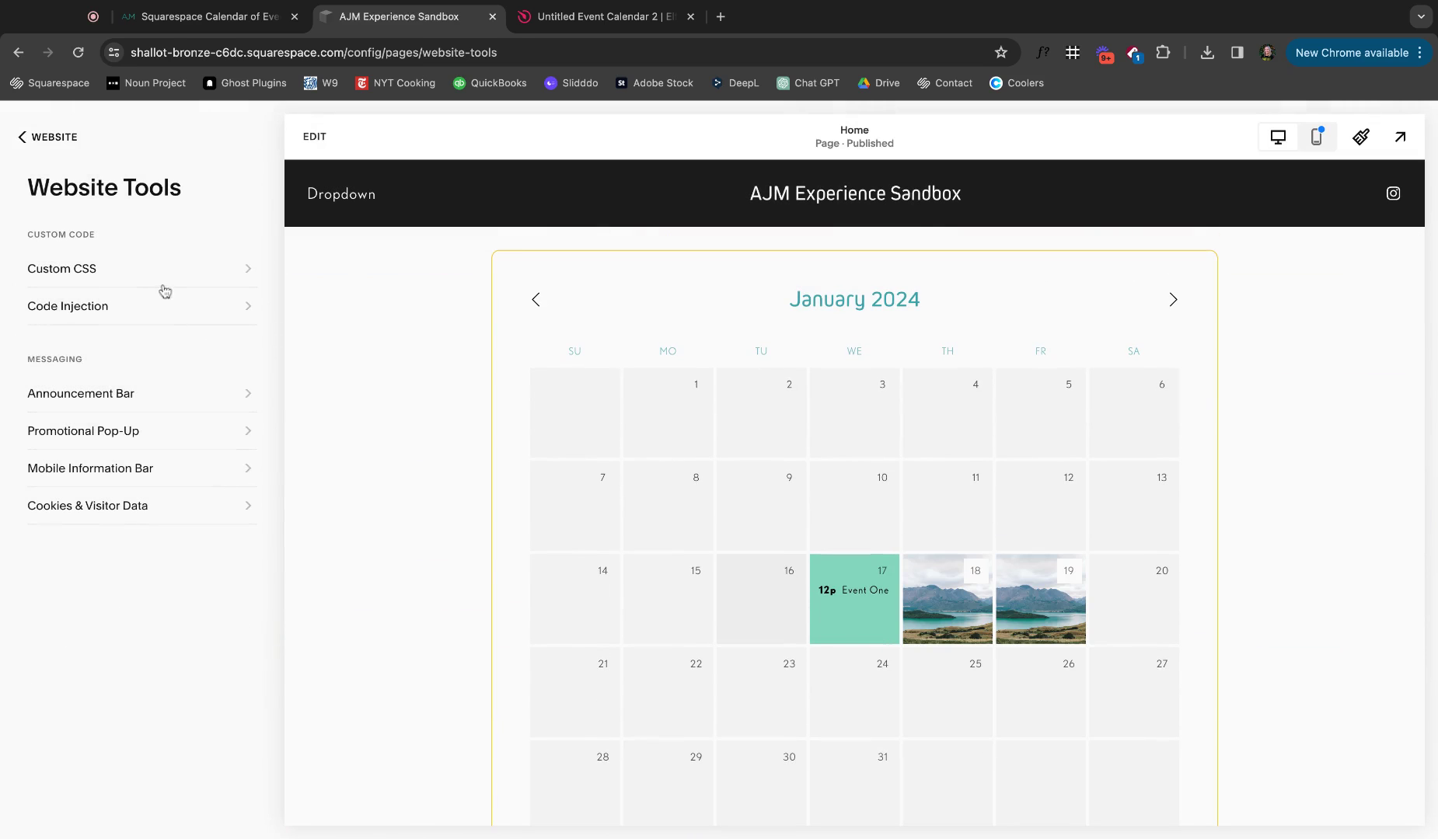
- Delete all code in Custom CSS and save the empty stylesheet
left_click(165, 286)
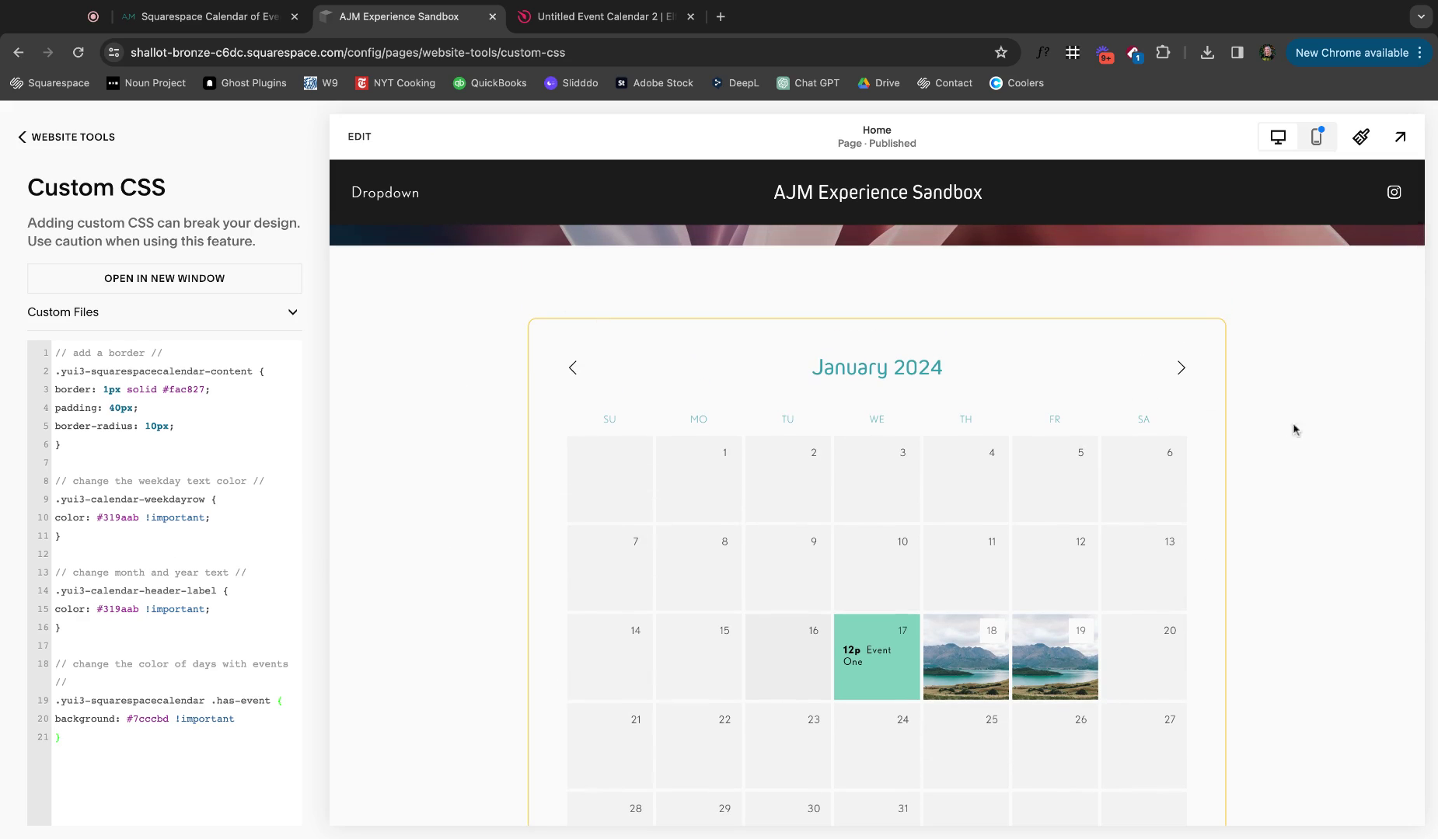
scroll(1302, 407, "down", 1)
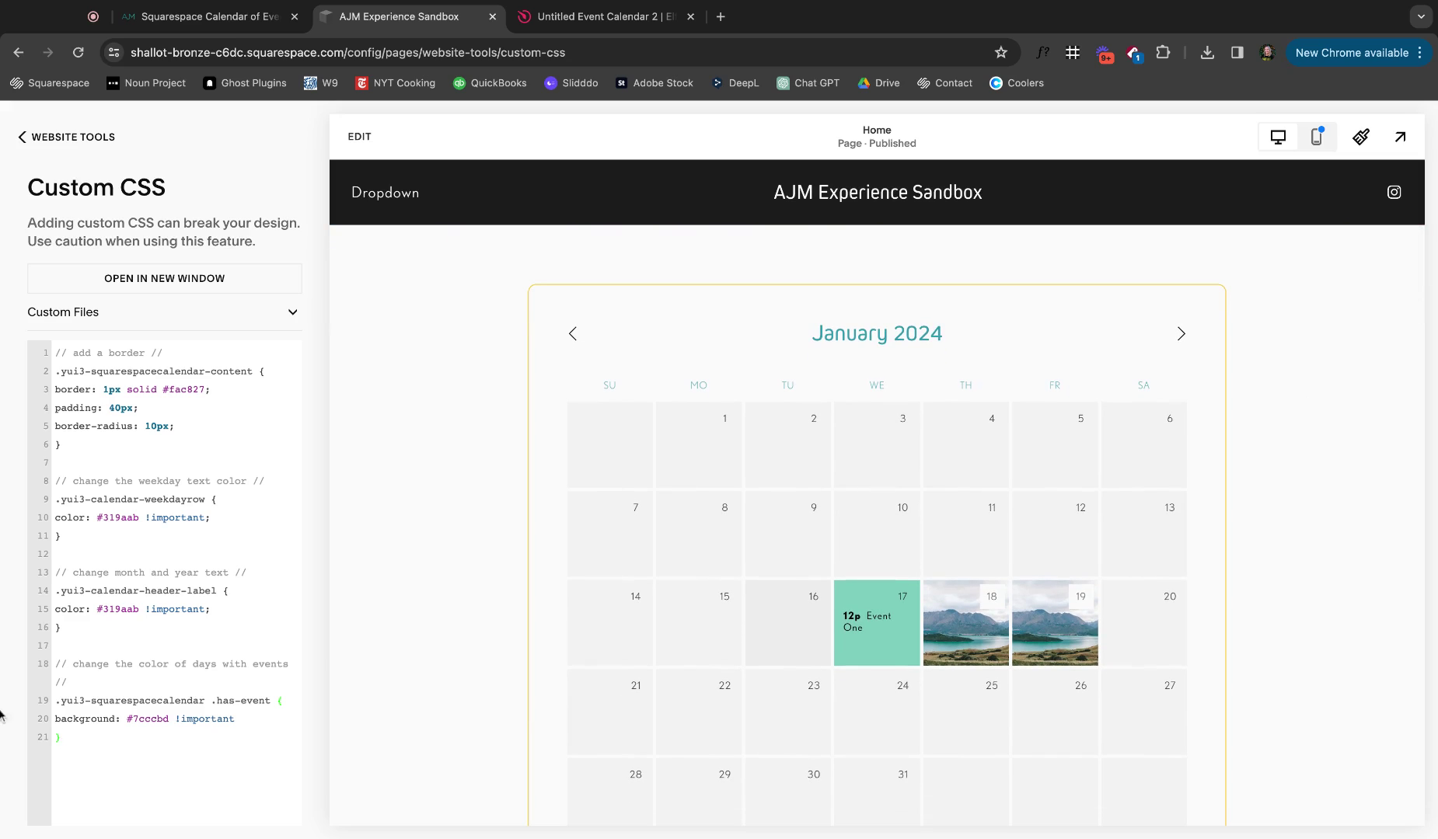
left_click_drag(105, 788, 39, 330)
key("BackSpace")
left_click(43, 140)
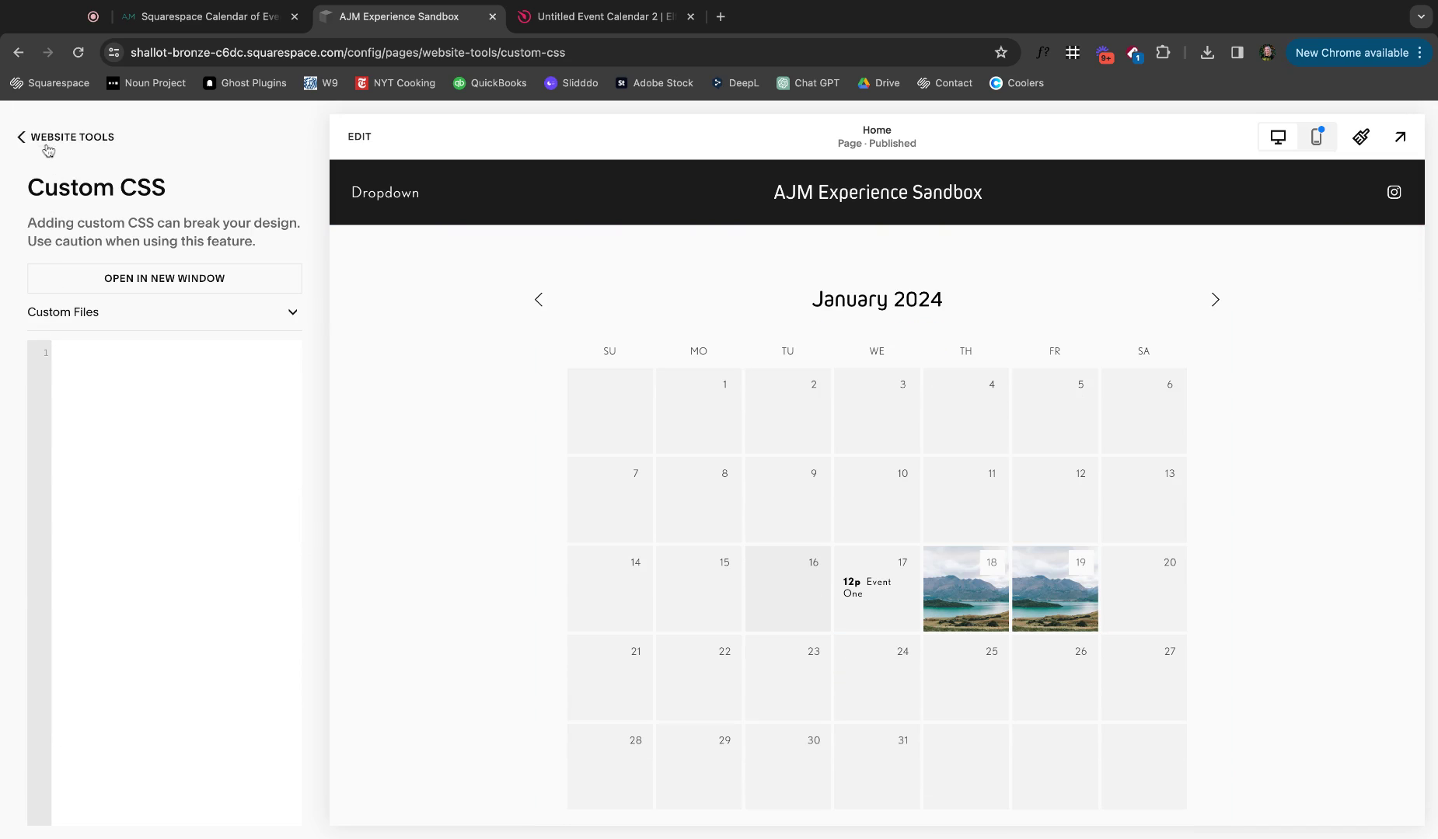
- Go back to the pages panel and switch to the Elfsight event calendar tab
left_click(93, 137)
left_click(77, 137)
left_click(635, 24)
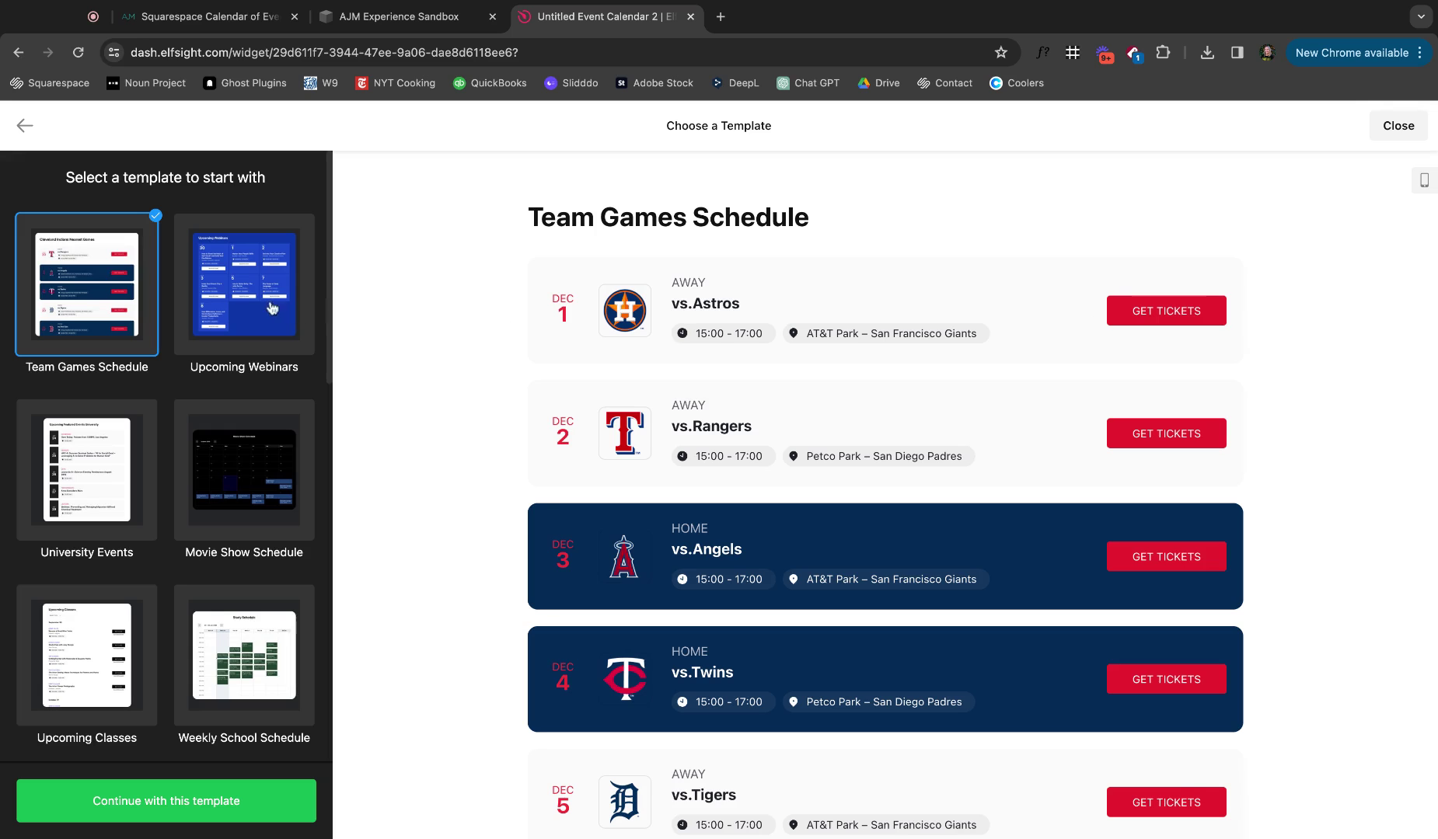
- Preview the Upcoming Webinars, University Events, Movie Show Schedule and Museum templates
left_click(247, 296)
left_click(78, 462)
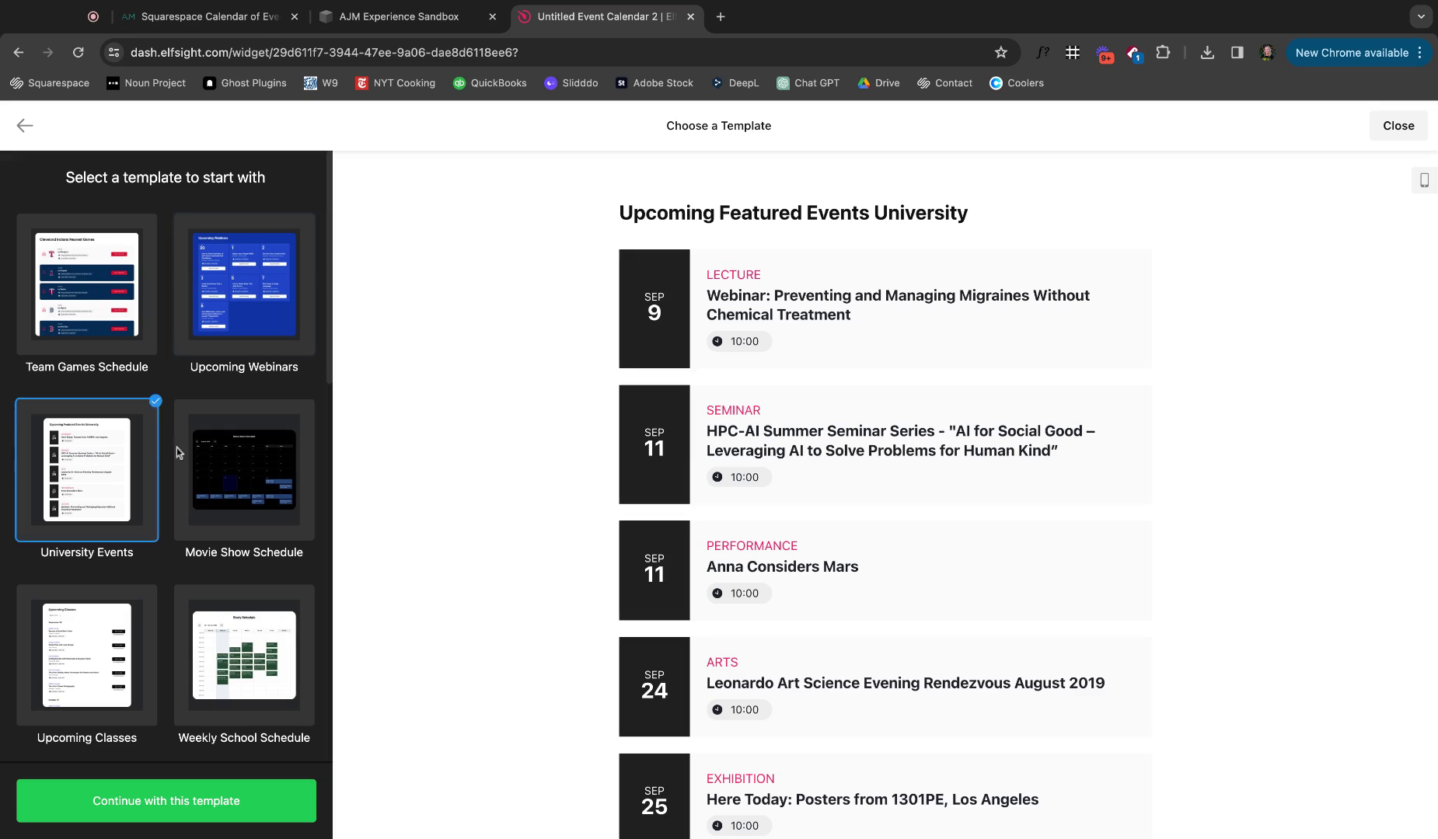
left_click(224, 465)
scroll(223, 465, "down", 3)
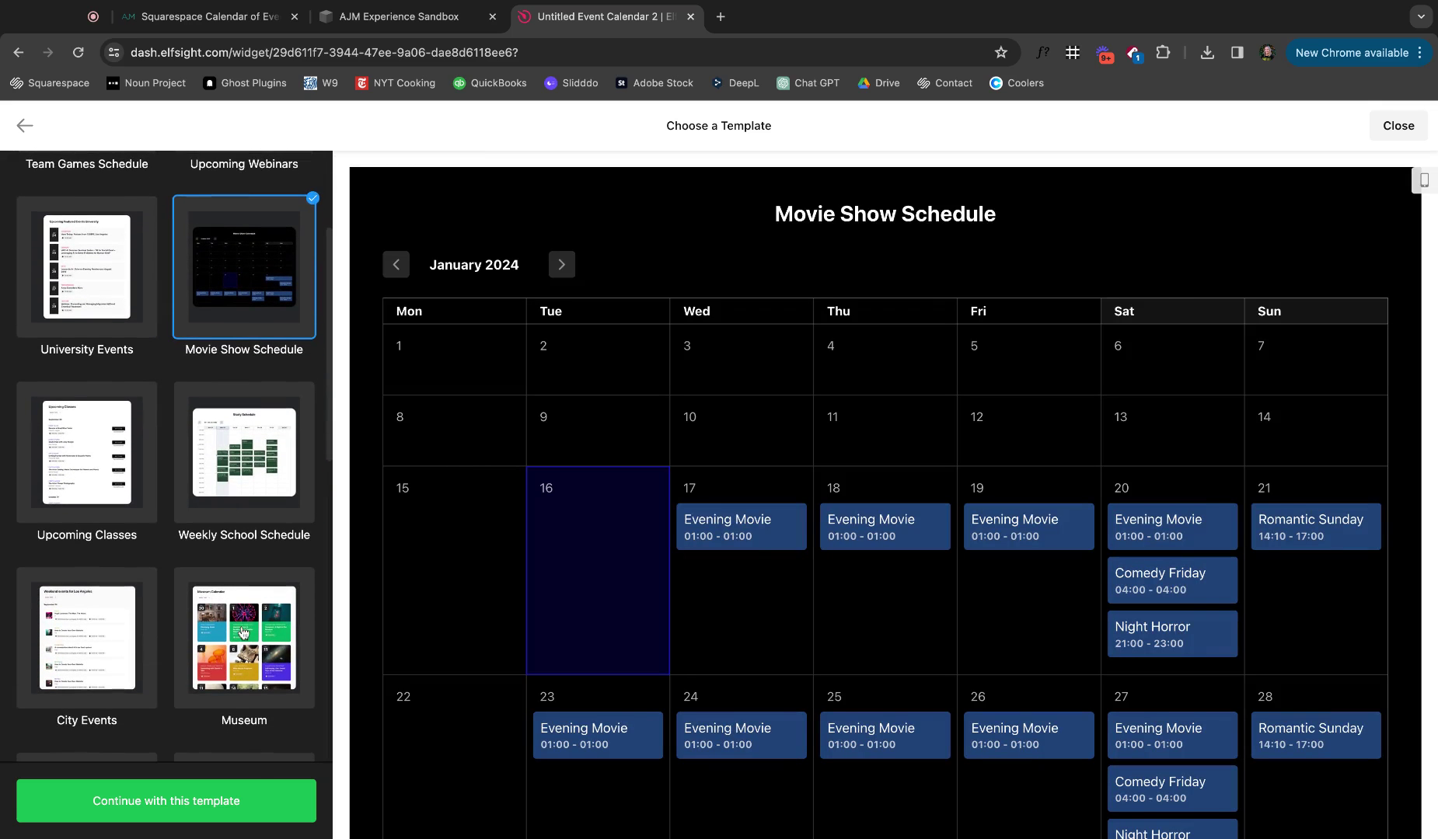
left_click(244, 637)
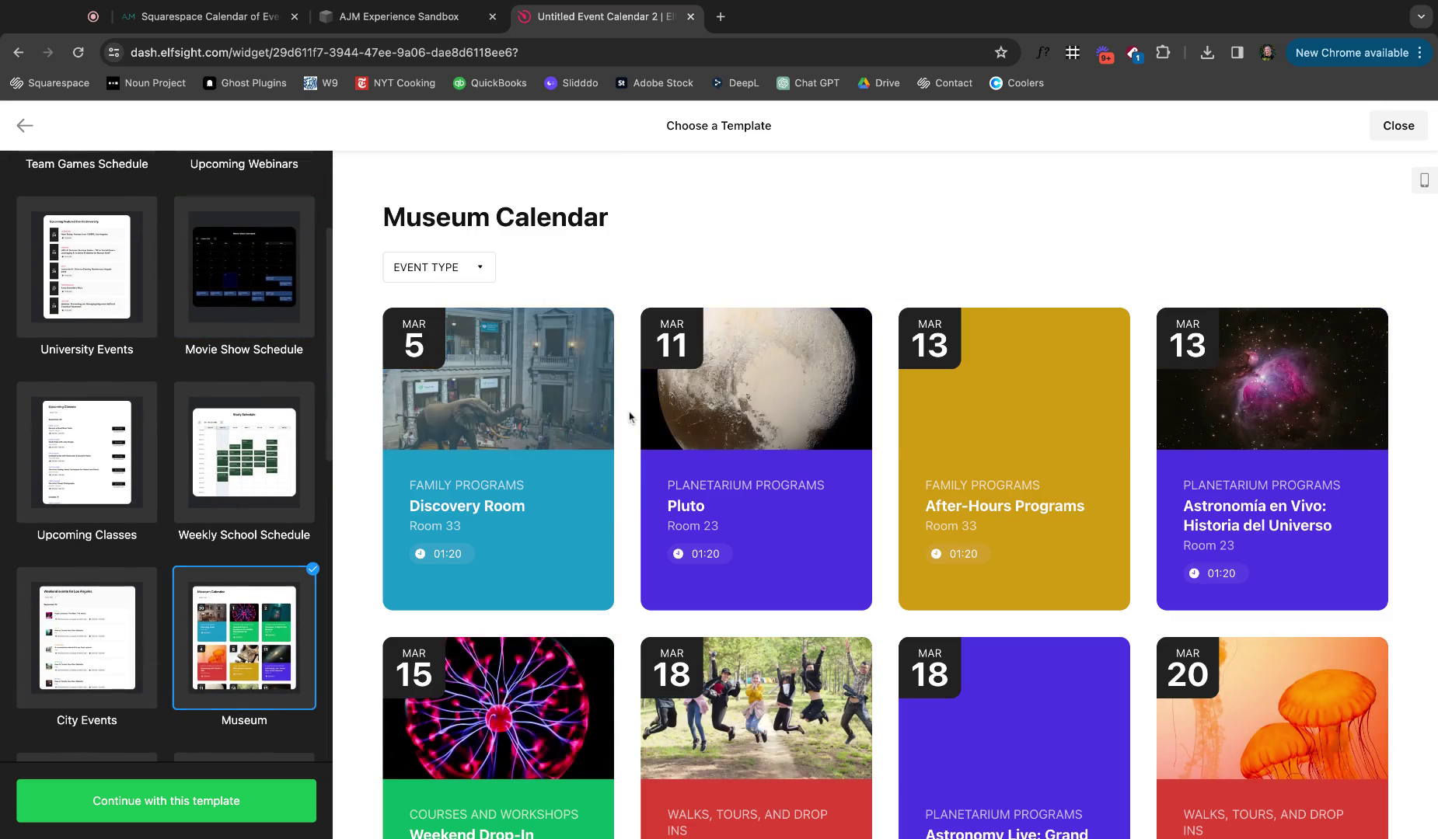
scroll(629, 417, "down", 1)
scroll(220, 507, "down", 5)
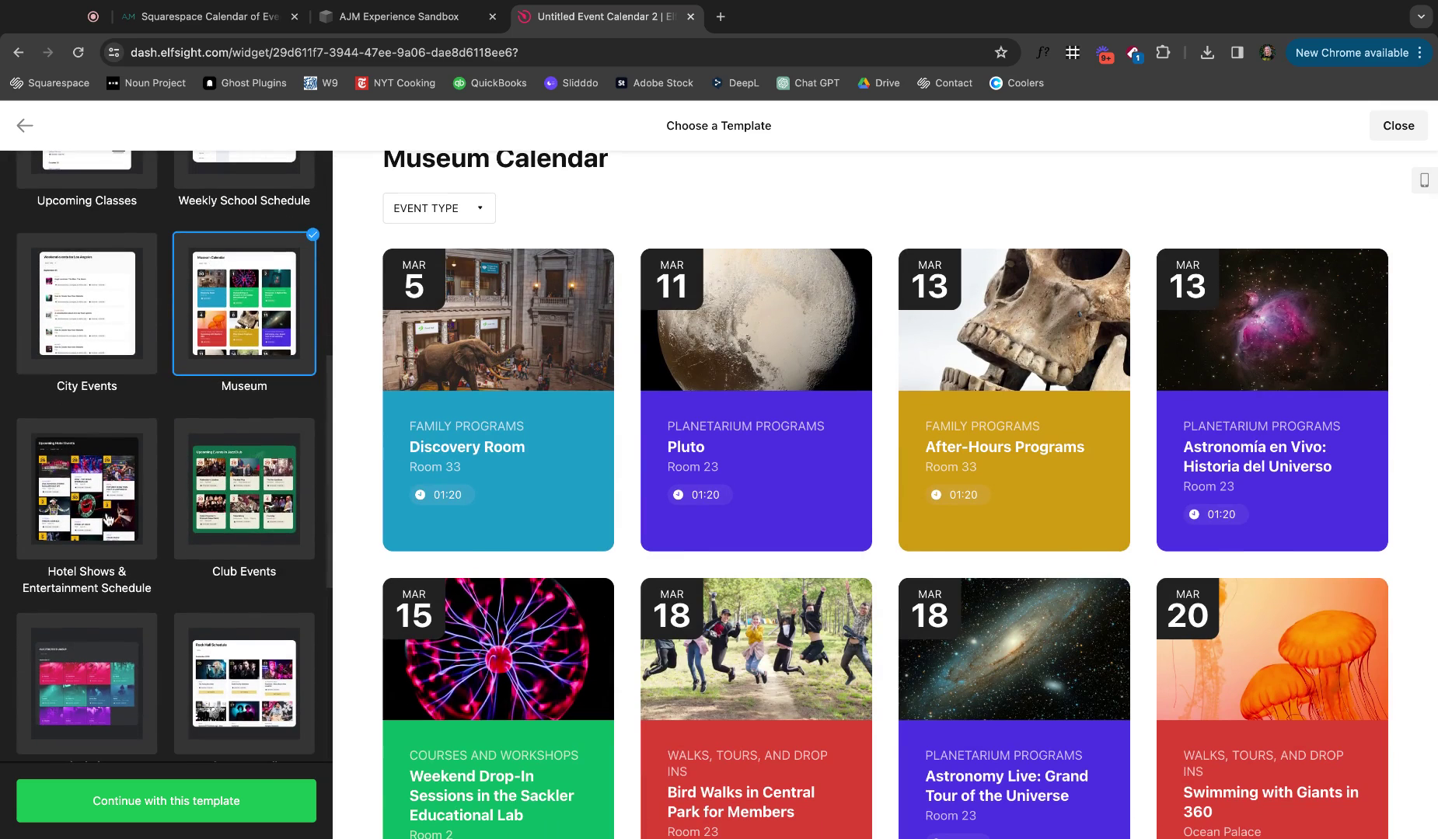
- Preview the Hotel Shows & Entertainment Schedule, Concert Hall and Festival Lineup templates
left_click(105, 517)
scroll(156, 544, "down", 3)
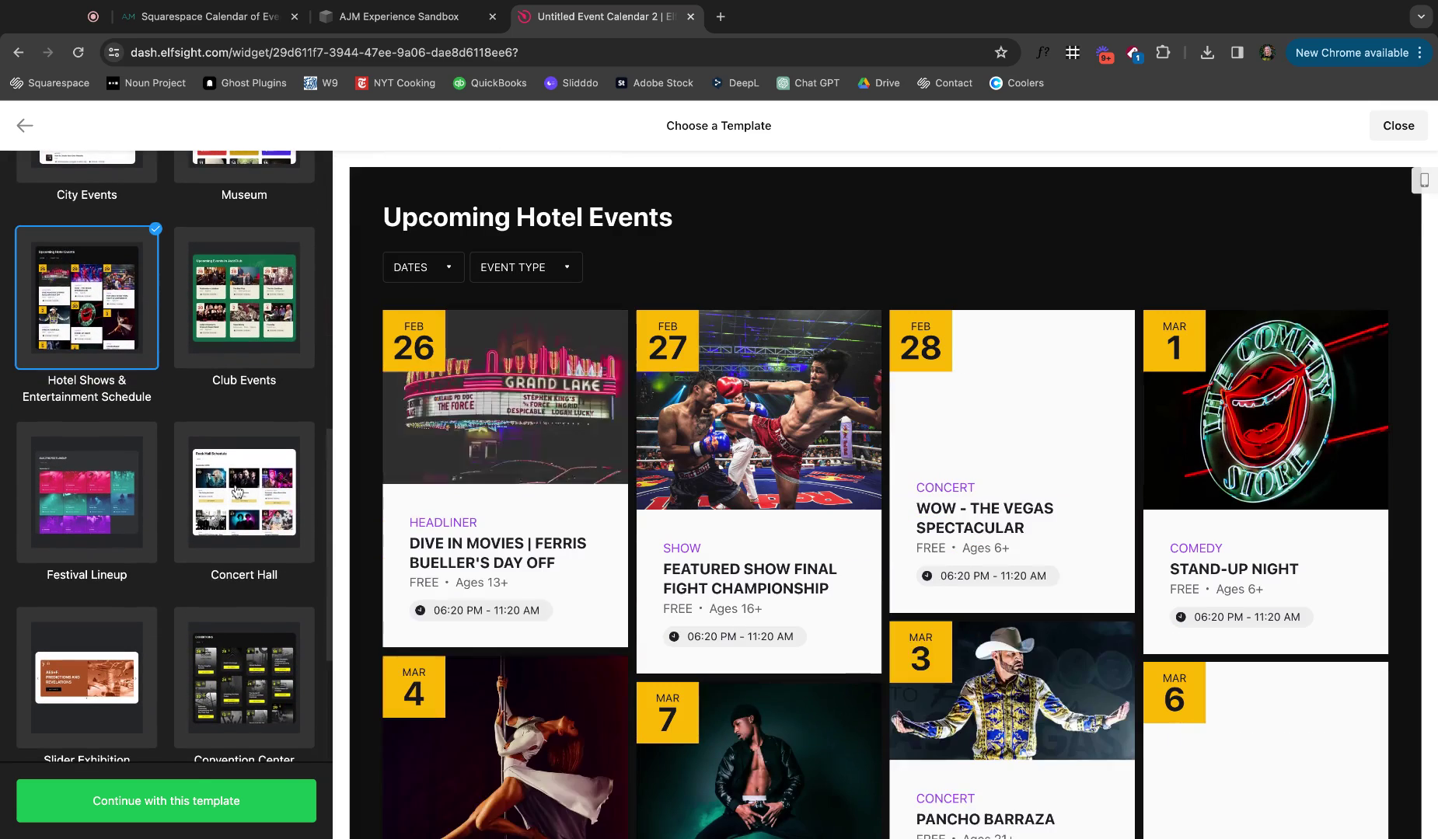
left_click(238, 491)
left_click(125, 504)
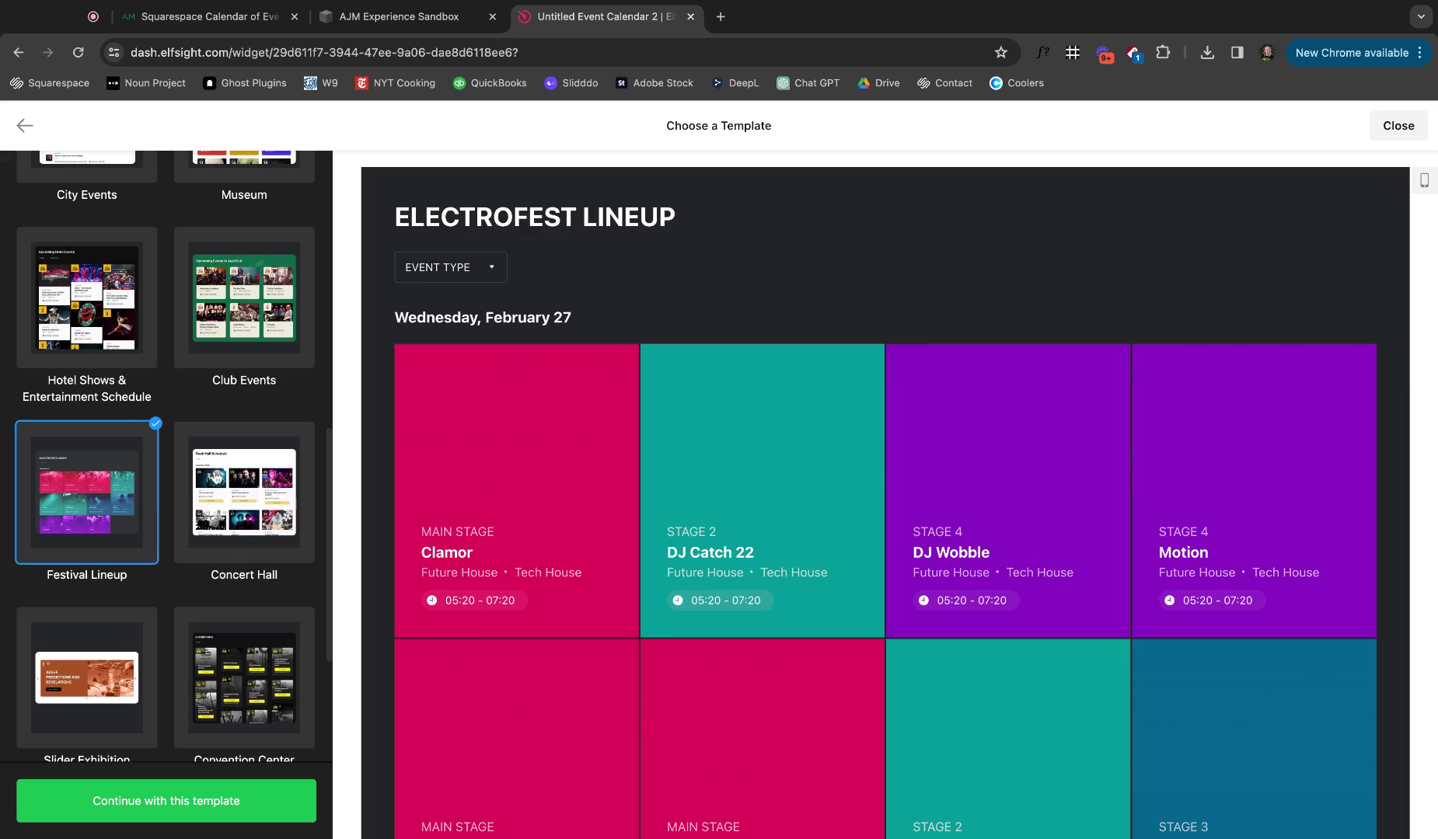
scroll(206, 474, "down", 4)
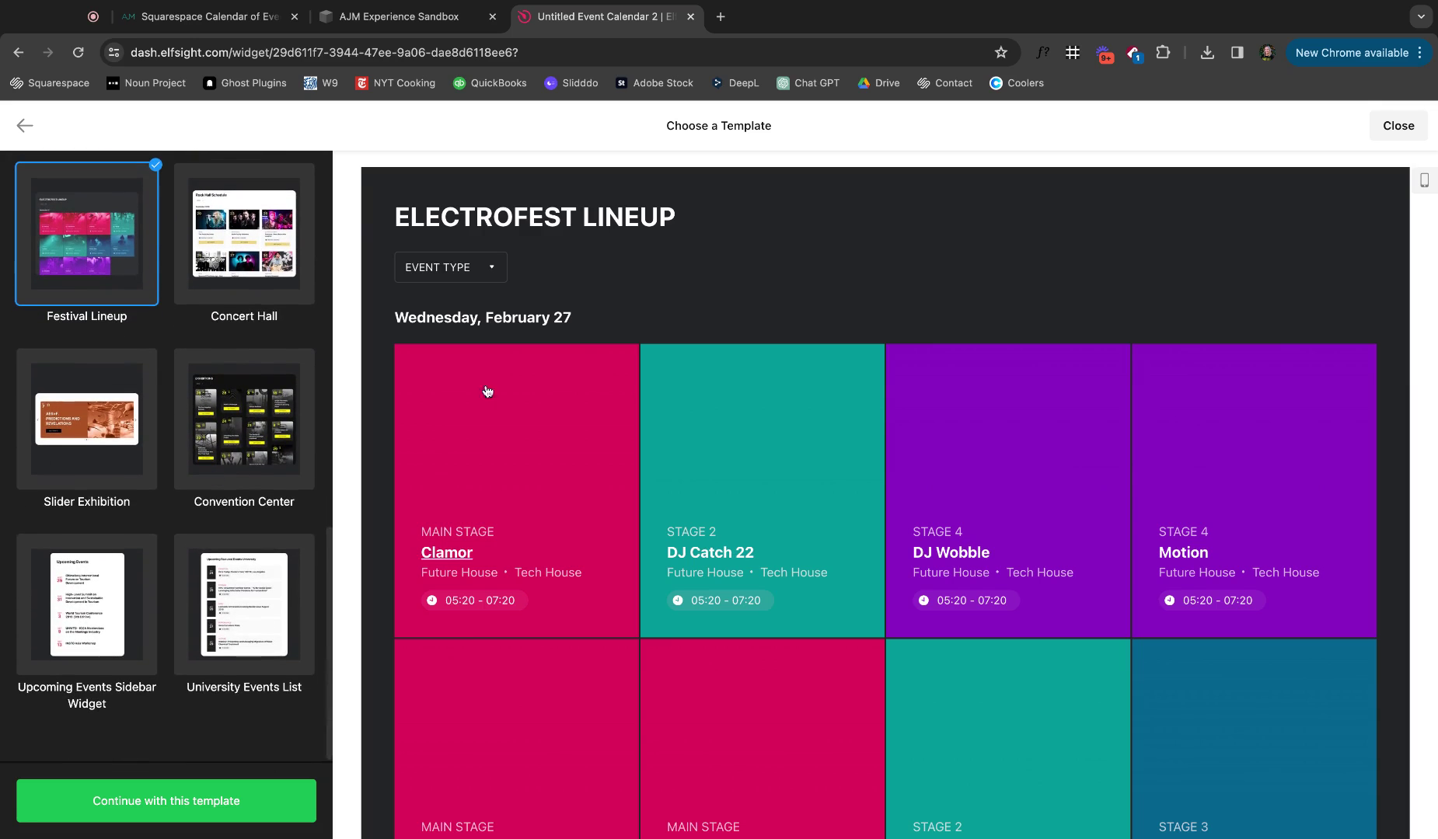
scroll(613, 392, "down", 3)
scroll(633, 396, "up", 3)
scroll(287, 480, "up", 10)
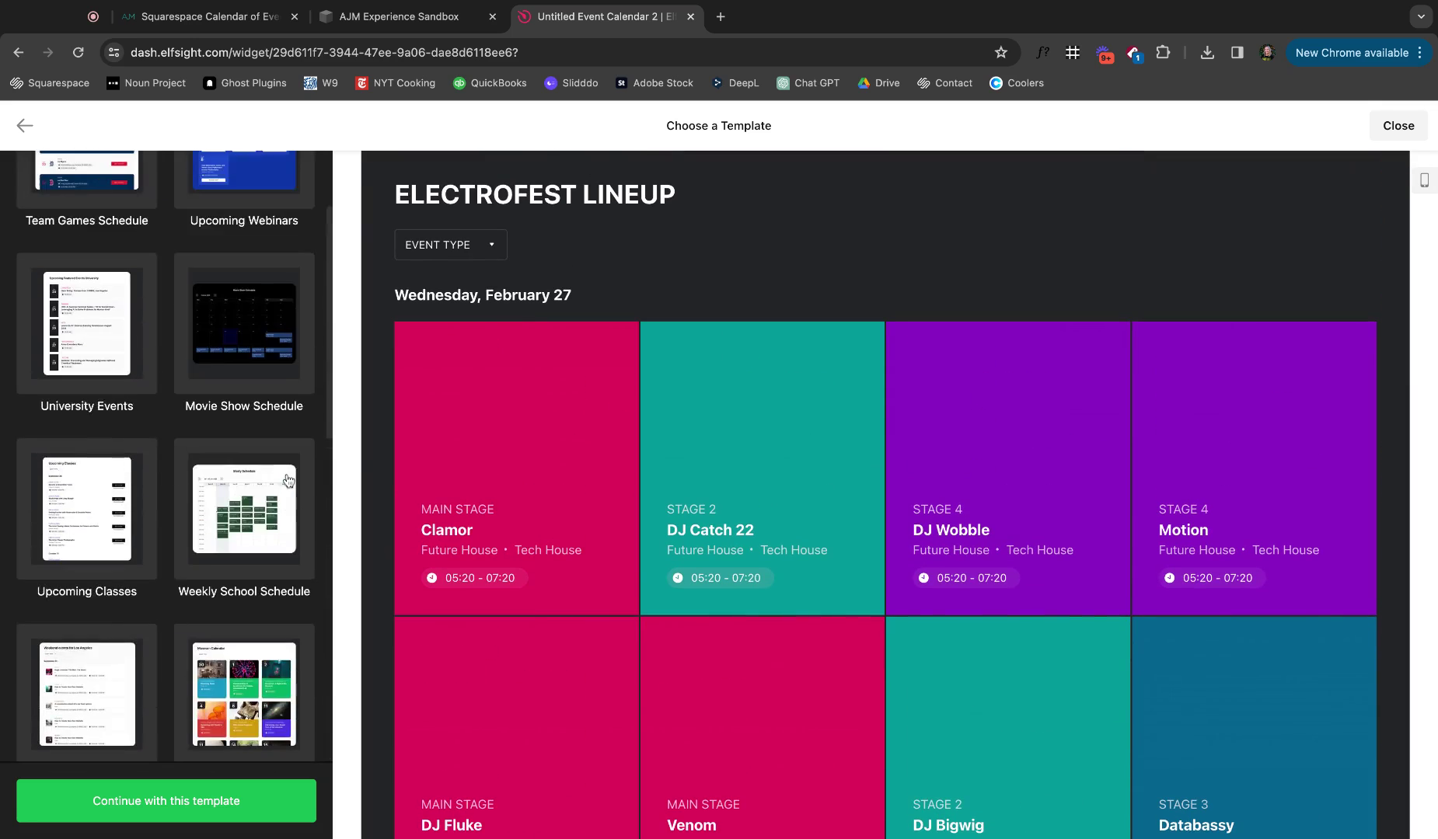
- Pick the Team Games Schedule template and continue in the public event calendar editor
left_click(96, 326)
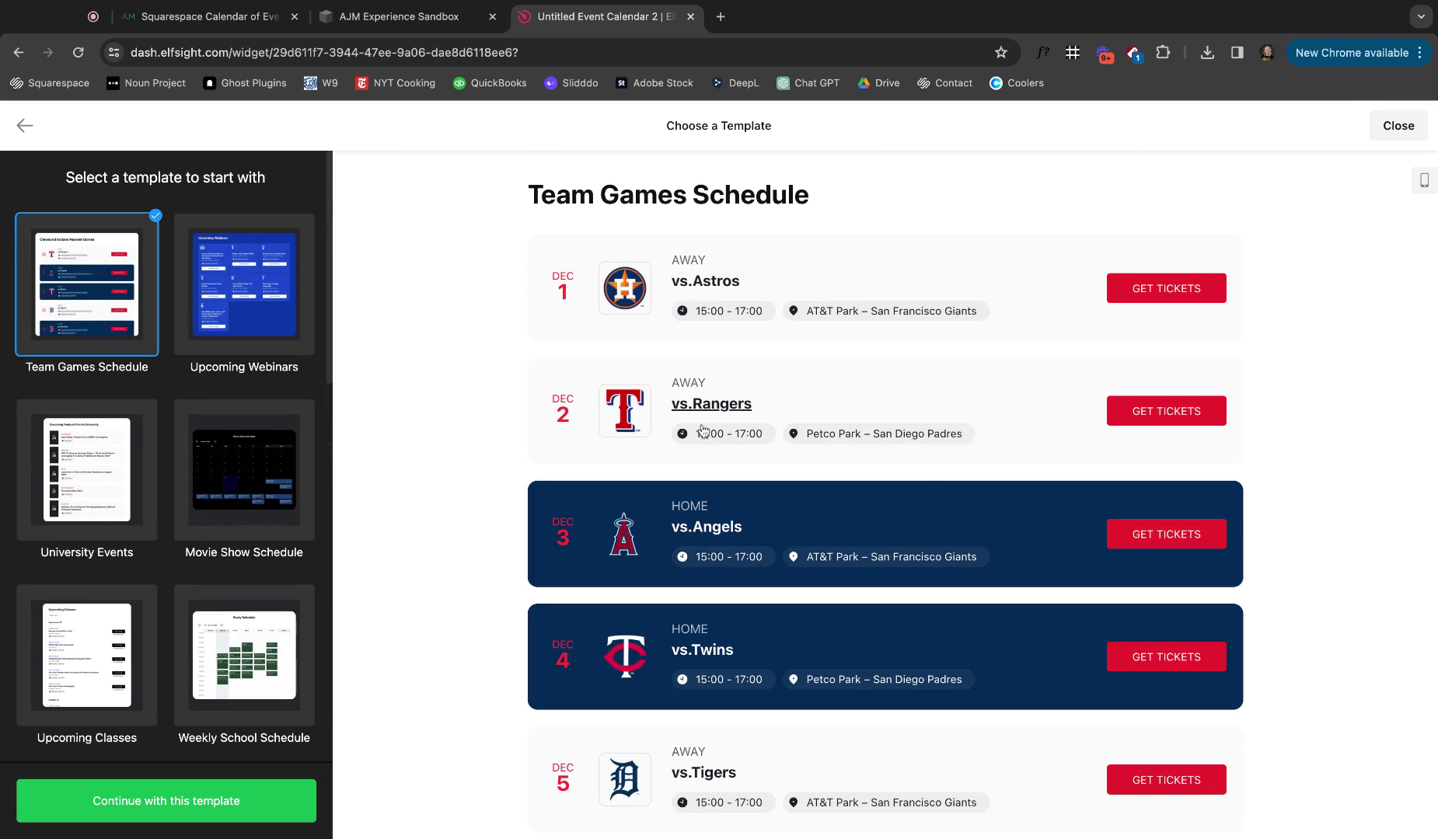
left_click(205, 807)
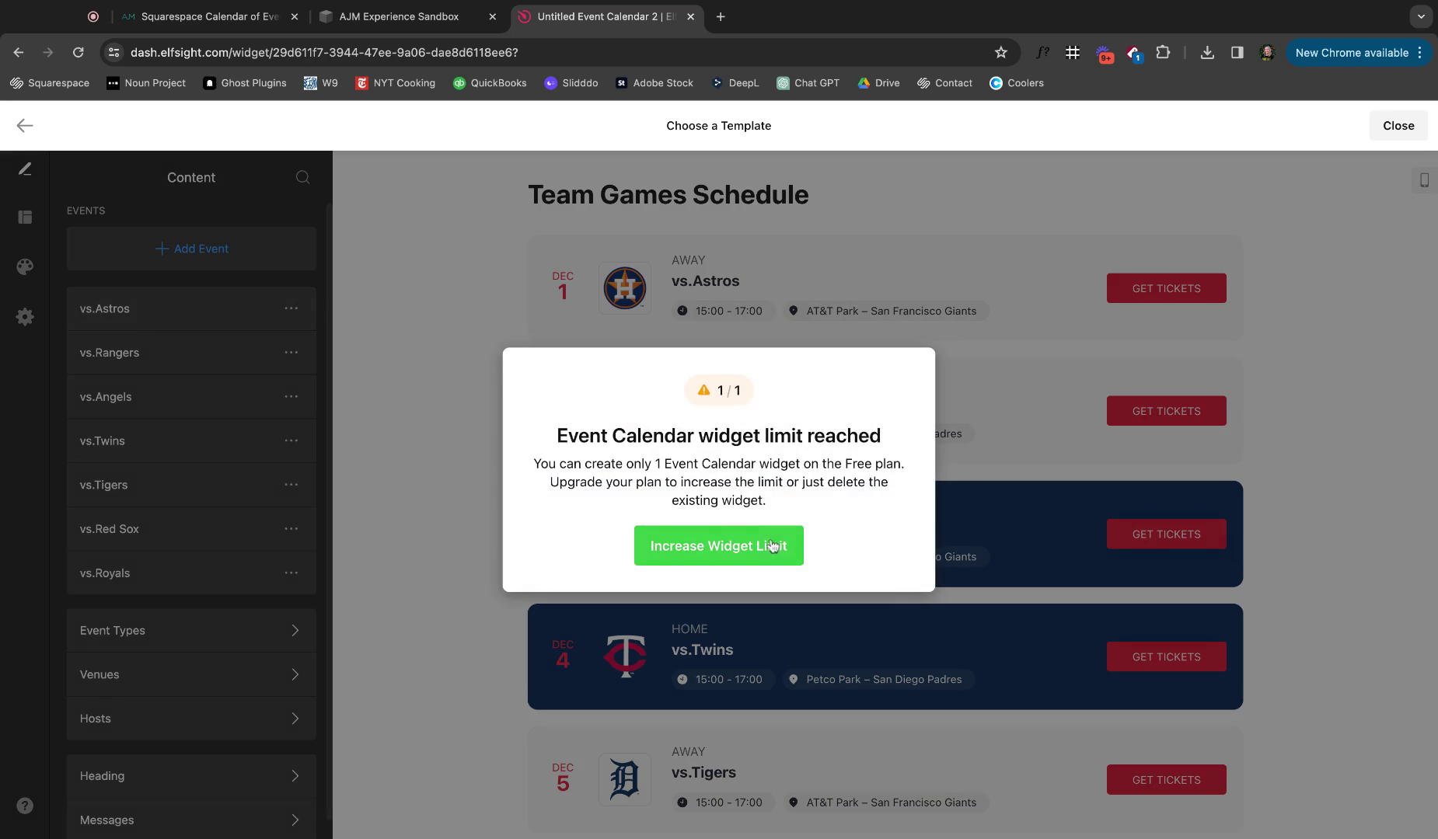
left_click(1067, 300)
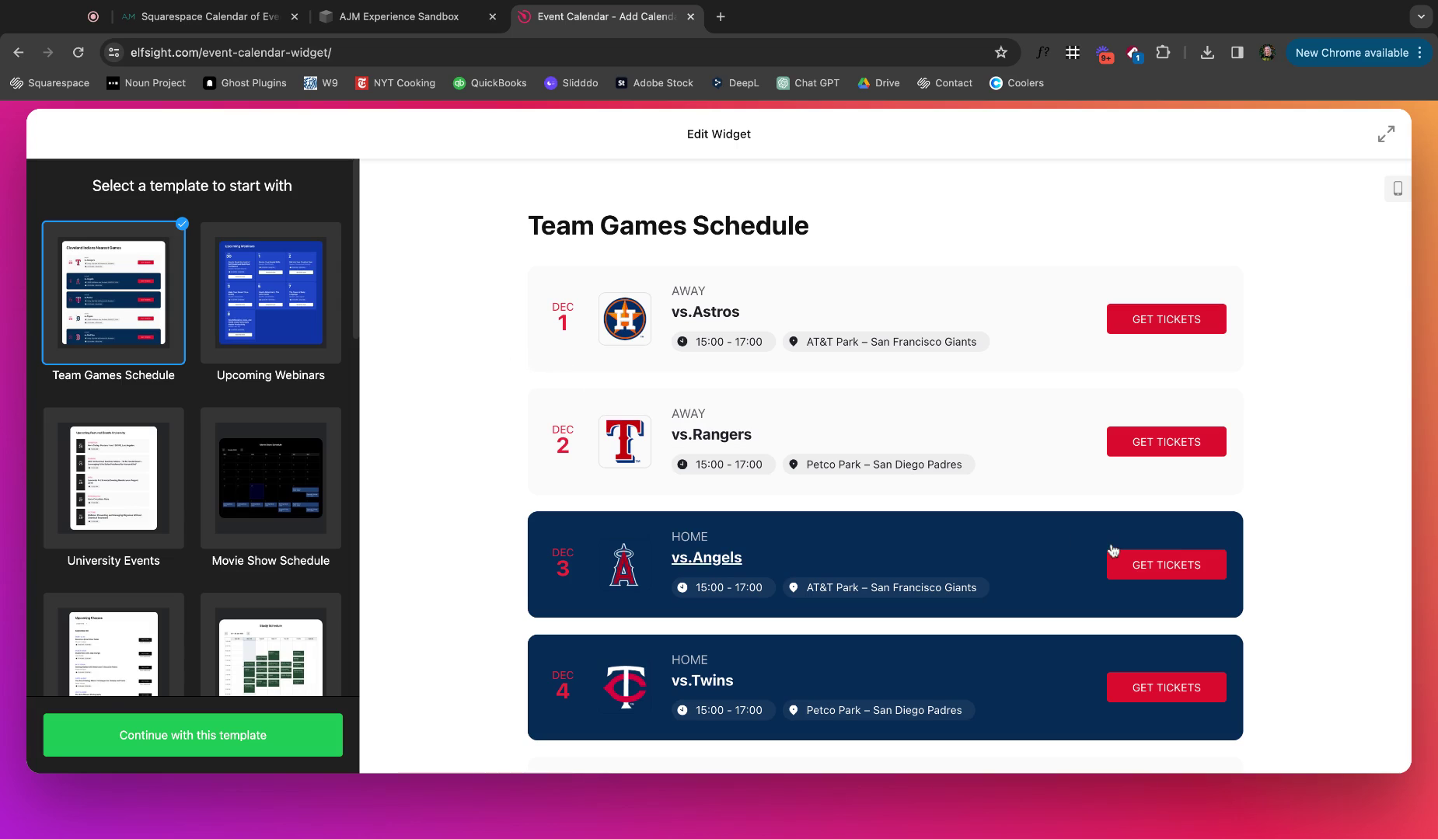
- Continue with the Team Games Schedule template and open the vs.Astros event for editing
scroll(1420, 542, "up", 1)
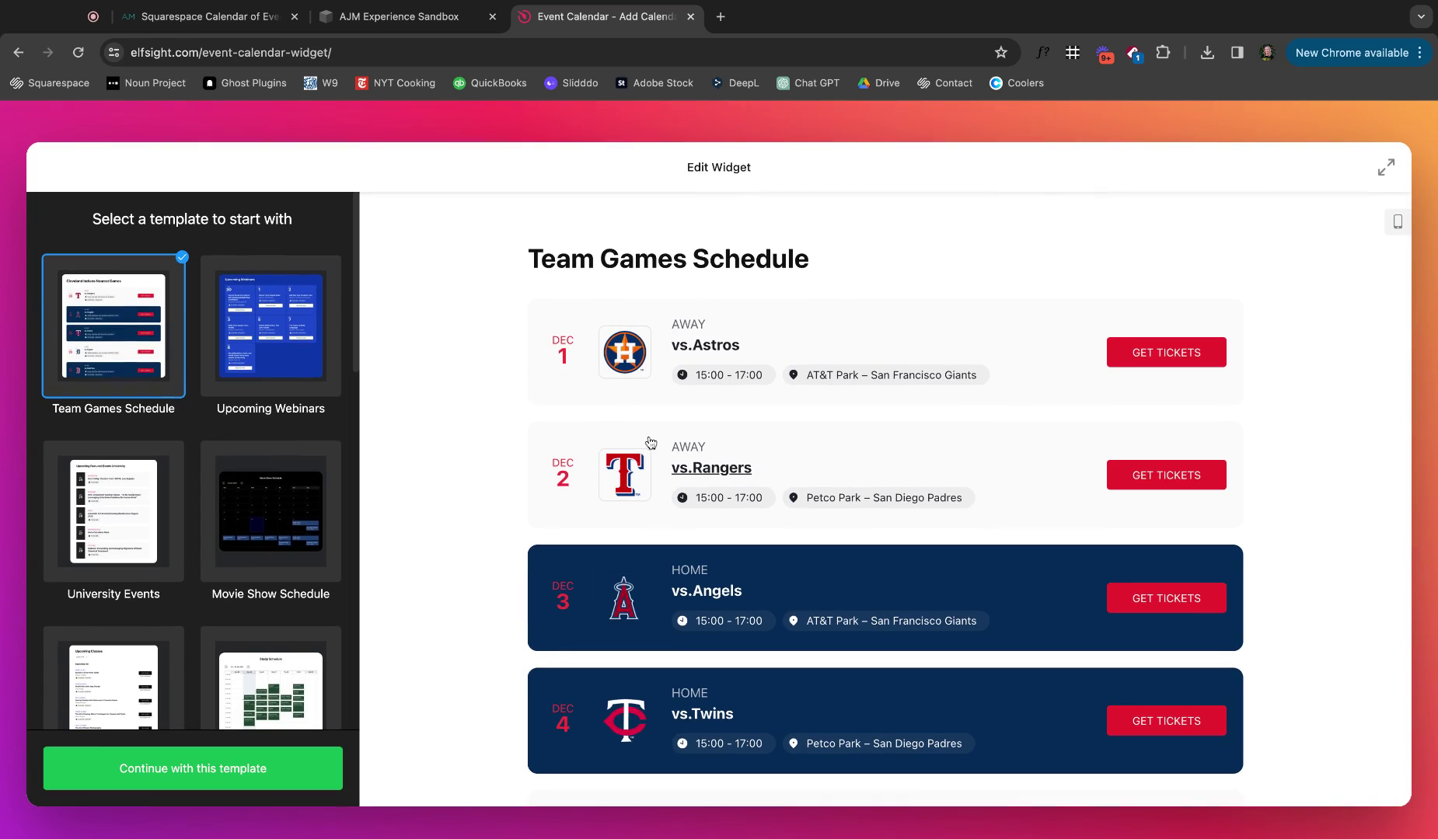
left_click(284, 773)
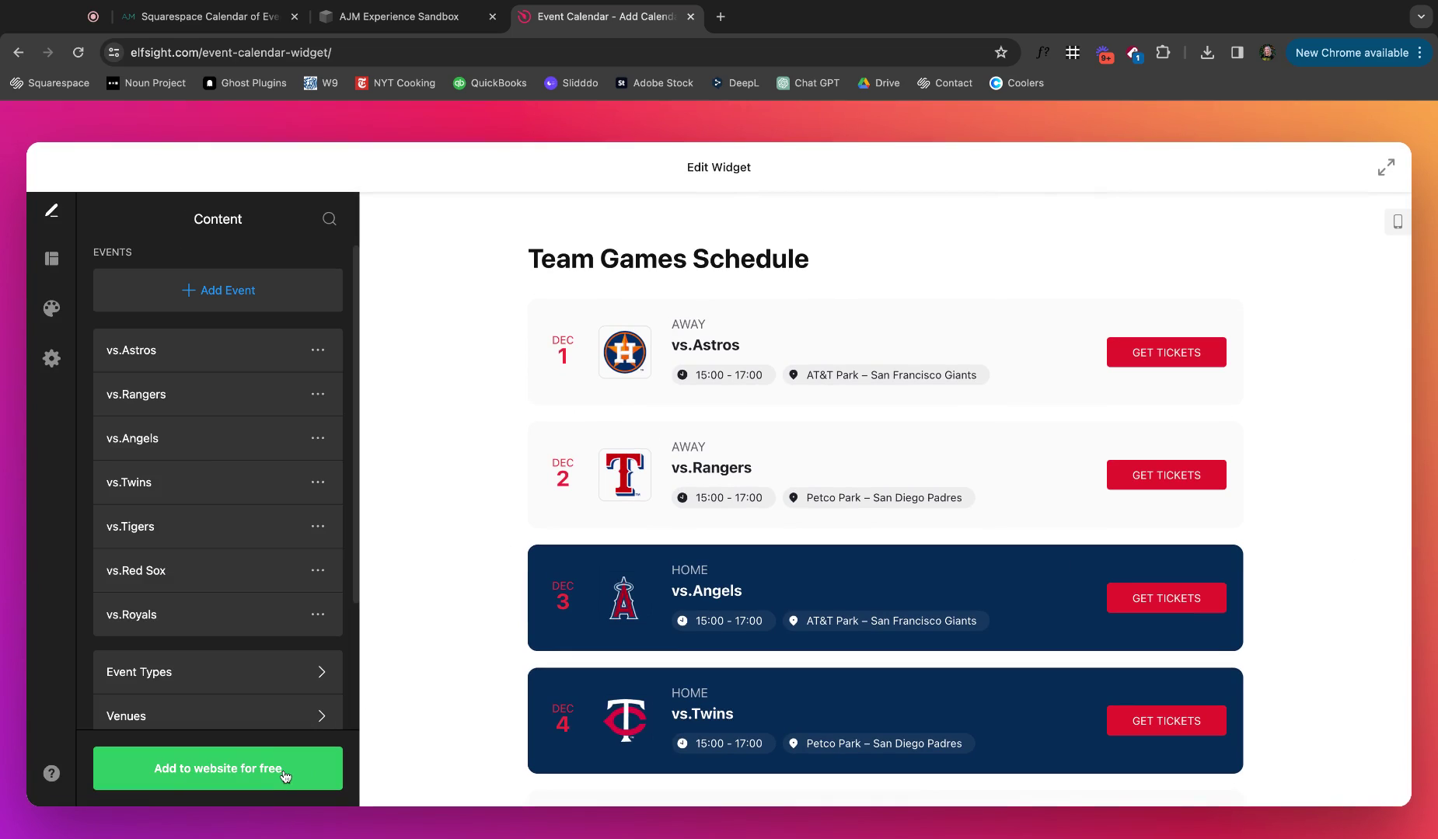
left_click(241, 362)
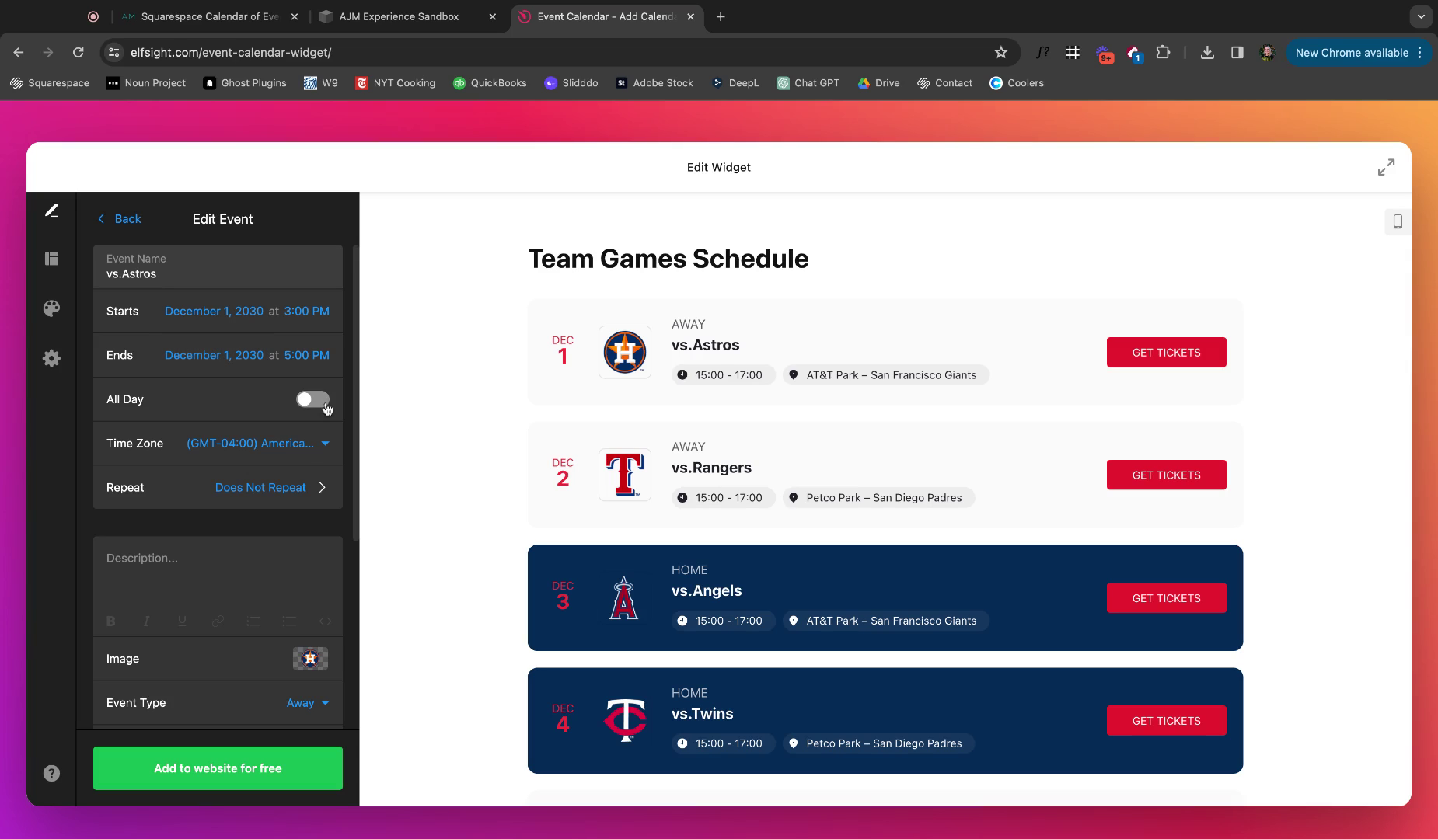
- Scroll the Edit Event panel and click into the event's Description field
scroll(295, 460, "down", 2)
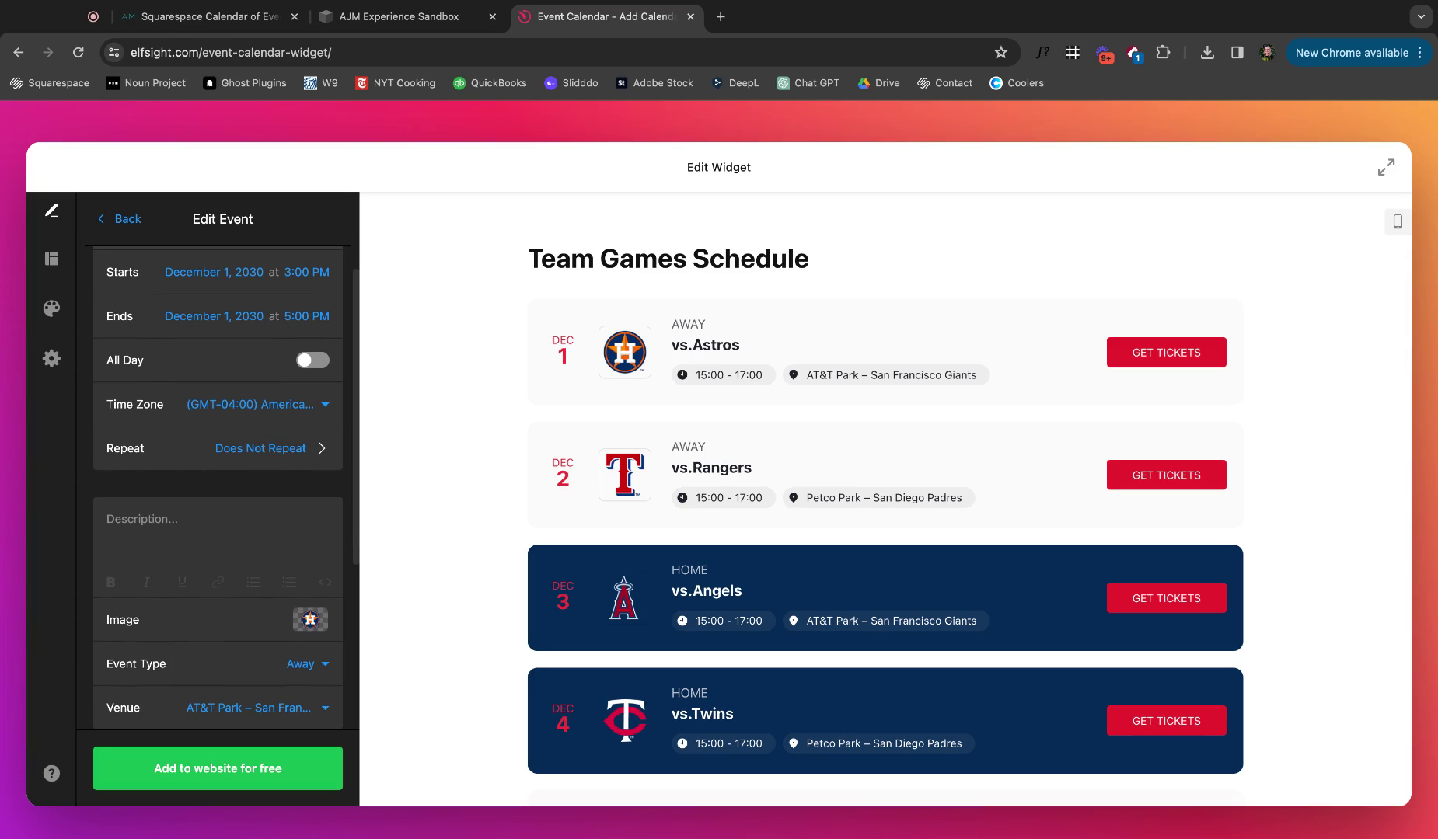
scroll(217, 489, "down", 3)
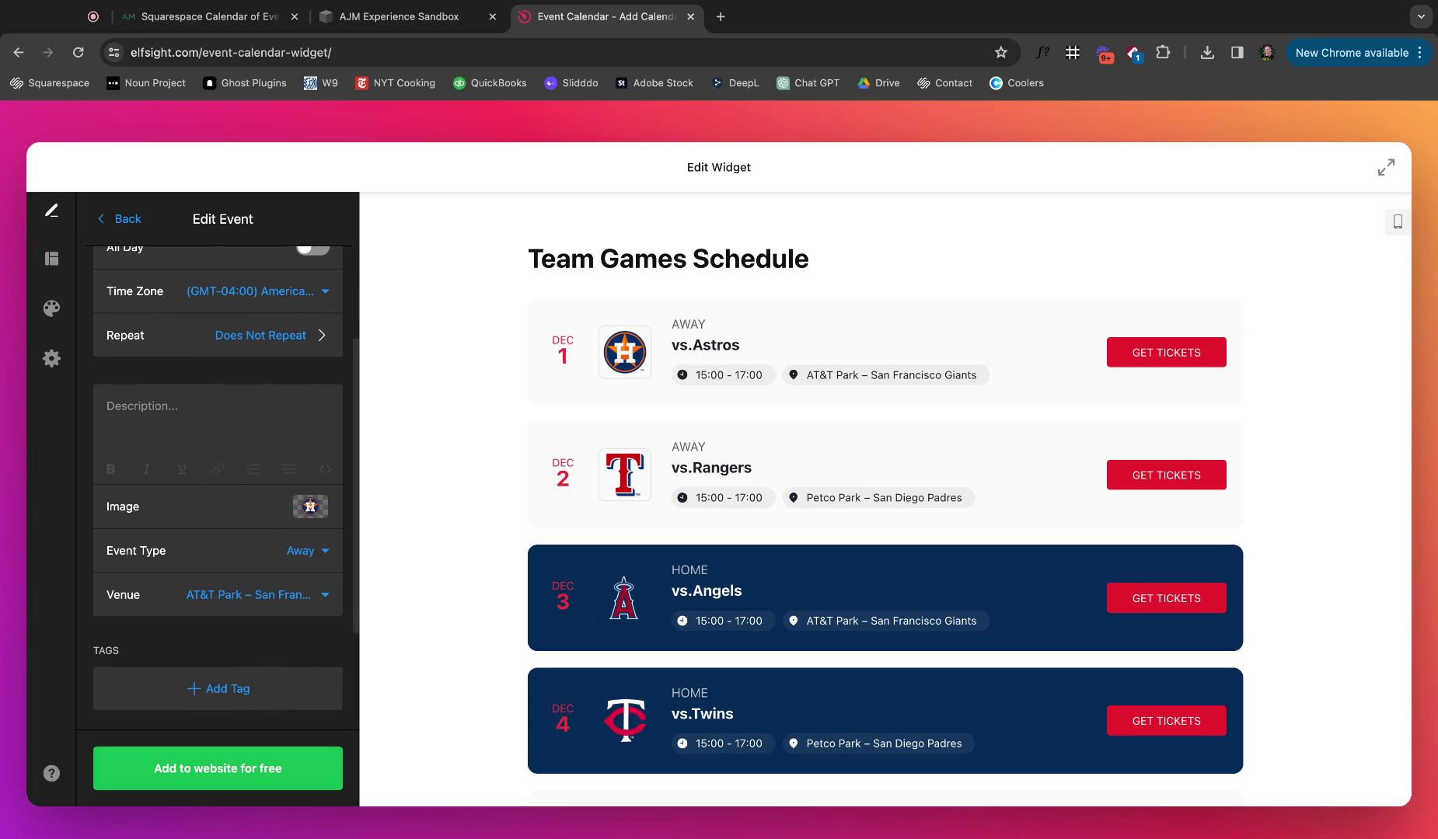
left_click(257, 403)
scroll(257, 403, "down", 3)
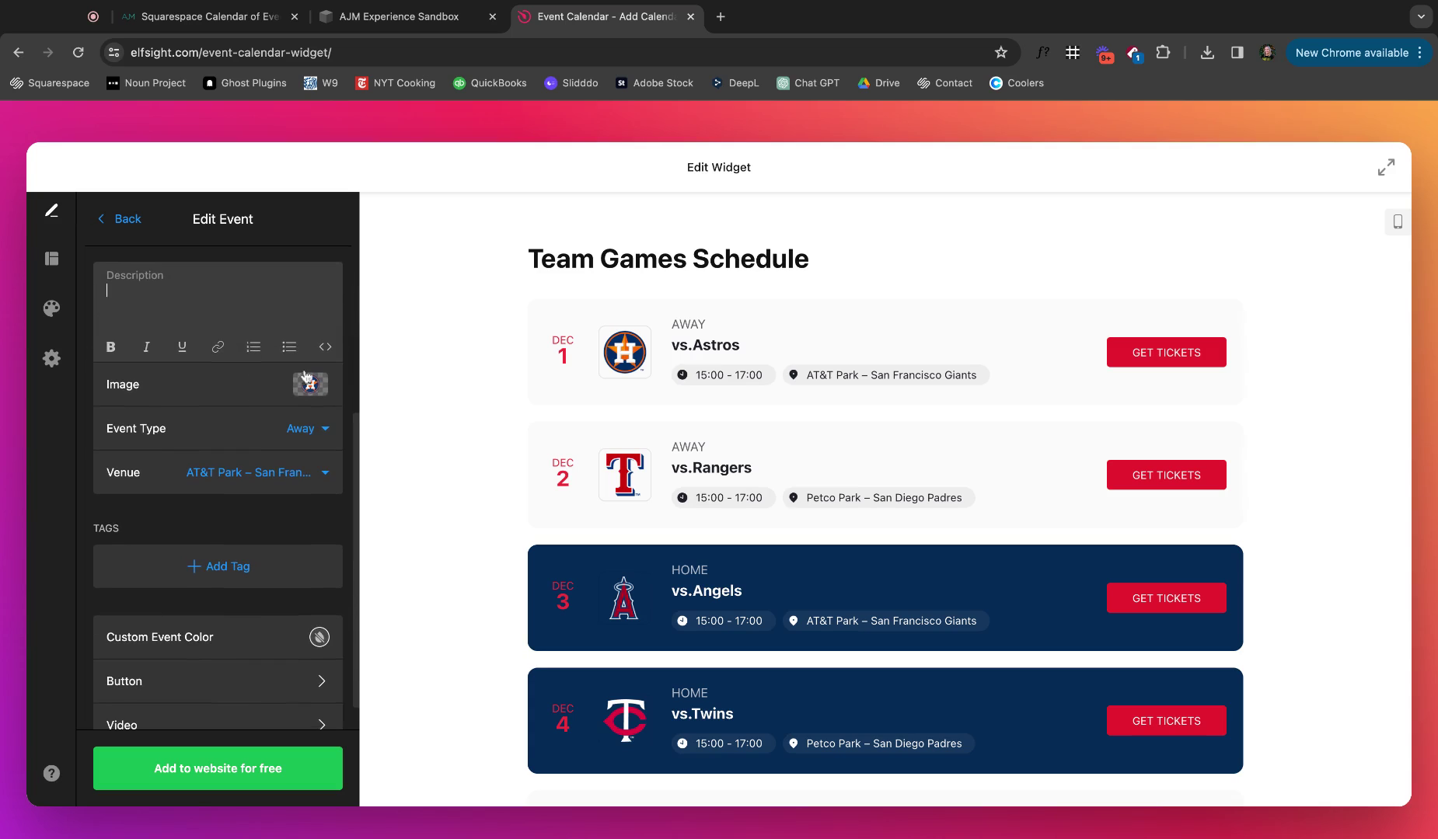
scroll(326, 400, "down", 1)
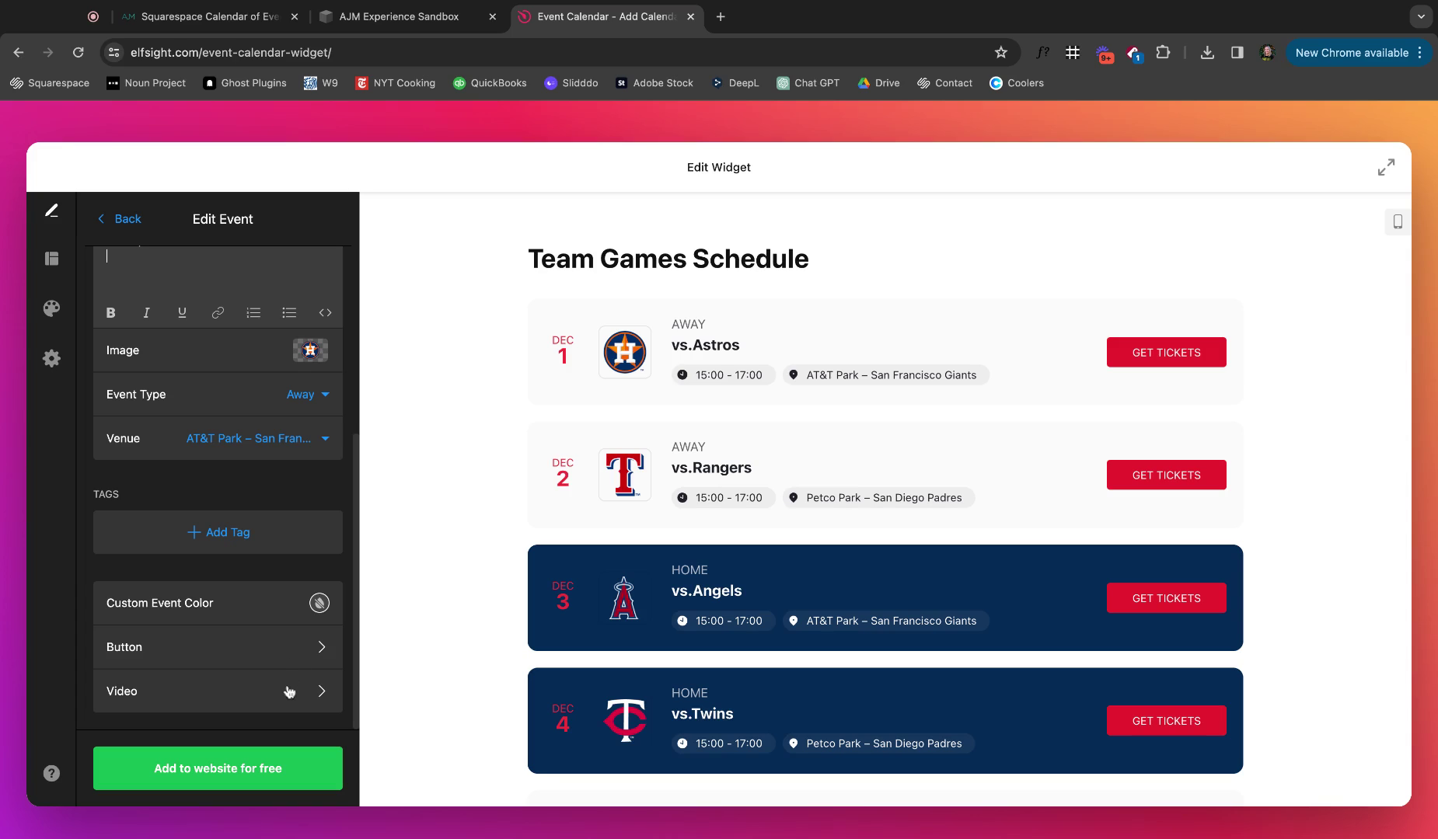
- Return to the list of all events and scroll through it
left_click(109, 218)
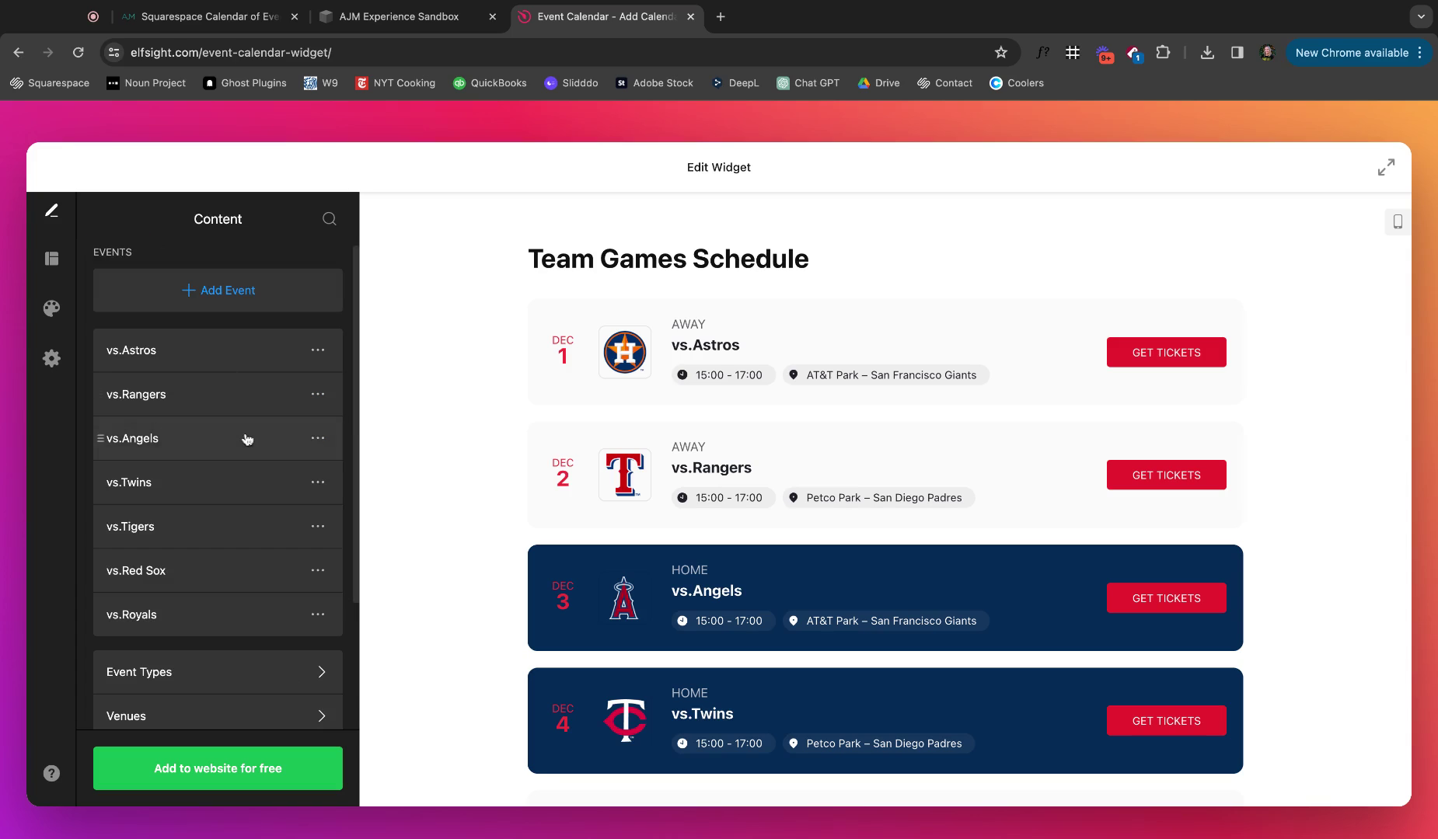
scroll(243, 440, "down", 4)
scroll(244, 440, "down", 3)
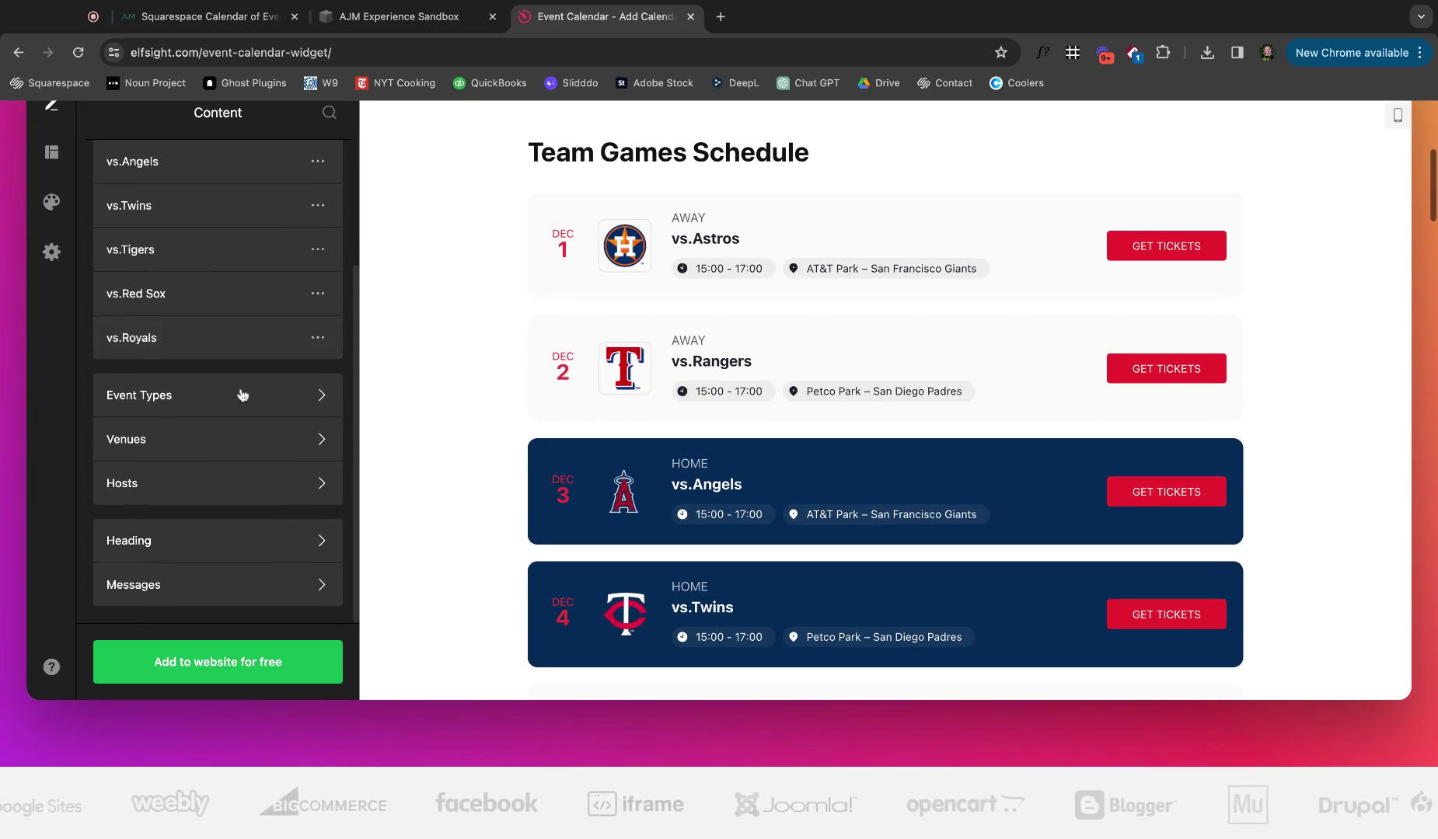
scroll(241, 394, "up", 1)
scroll(105, 443, "down", 1)
scroll(90, 470, "up", 5)
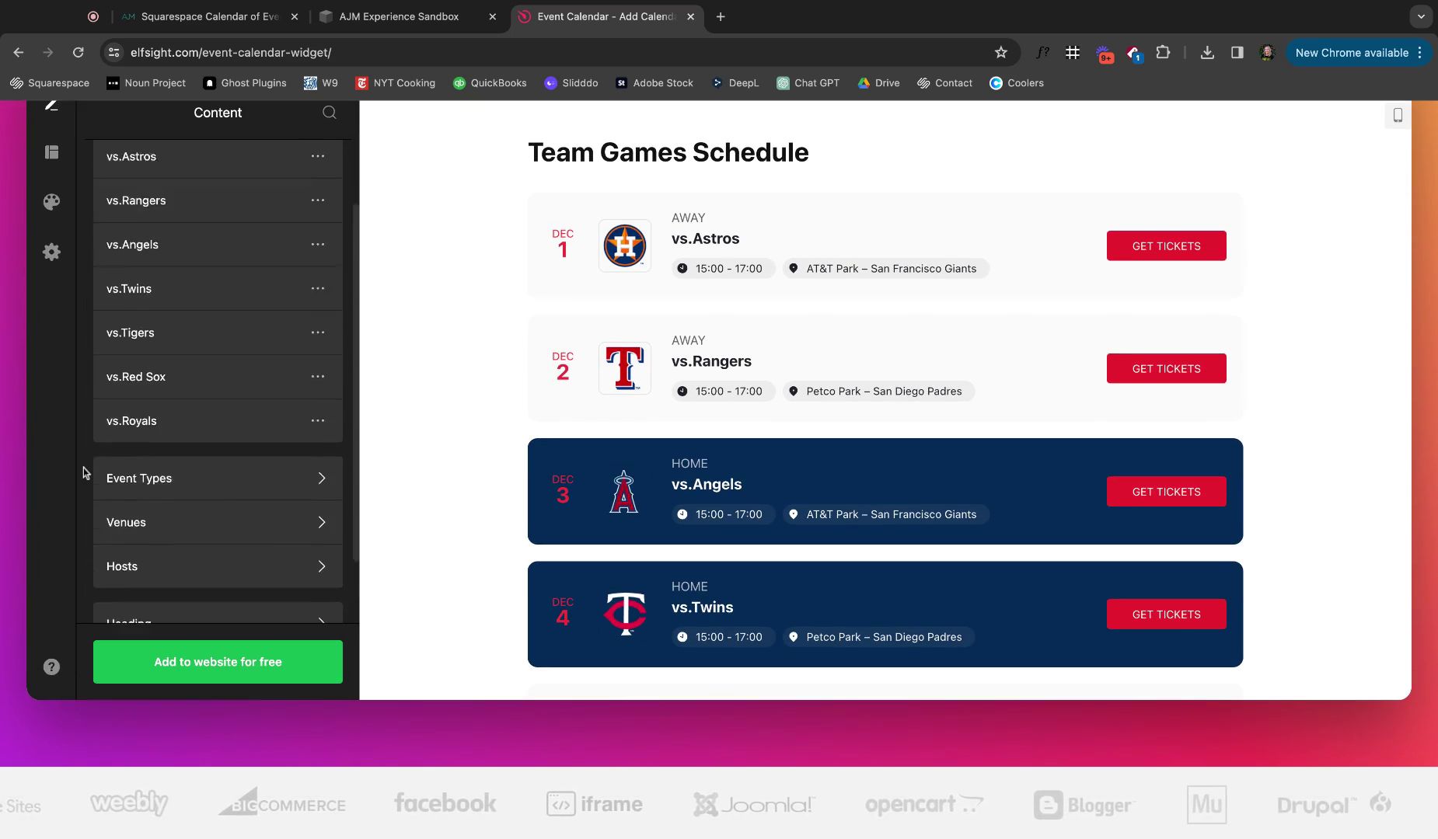
scroll(194, 454, "up", 3)
- Try the Grid and Slider calendar layouts, then settle on List
left_click(52, 282)
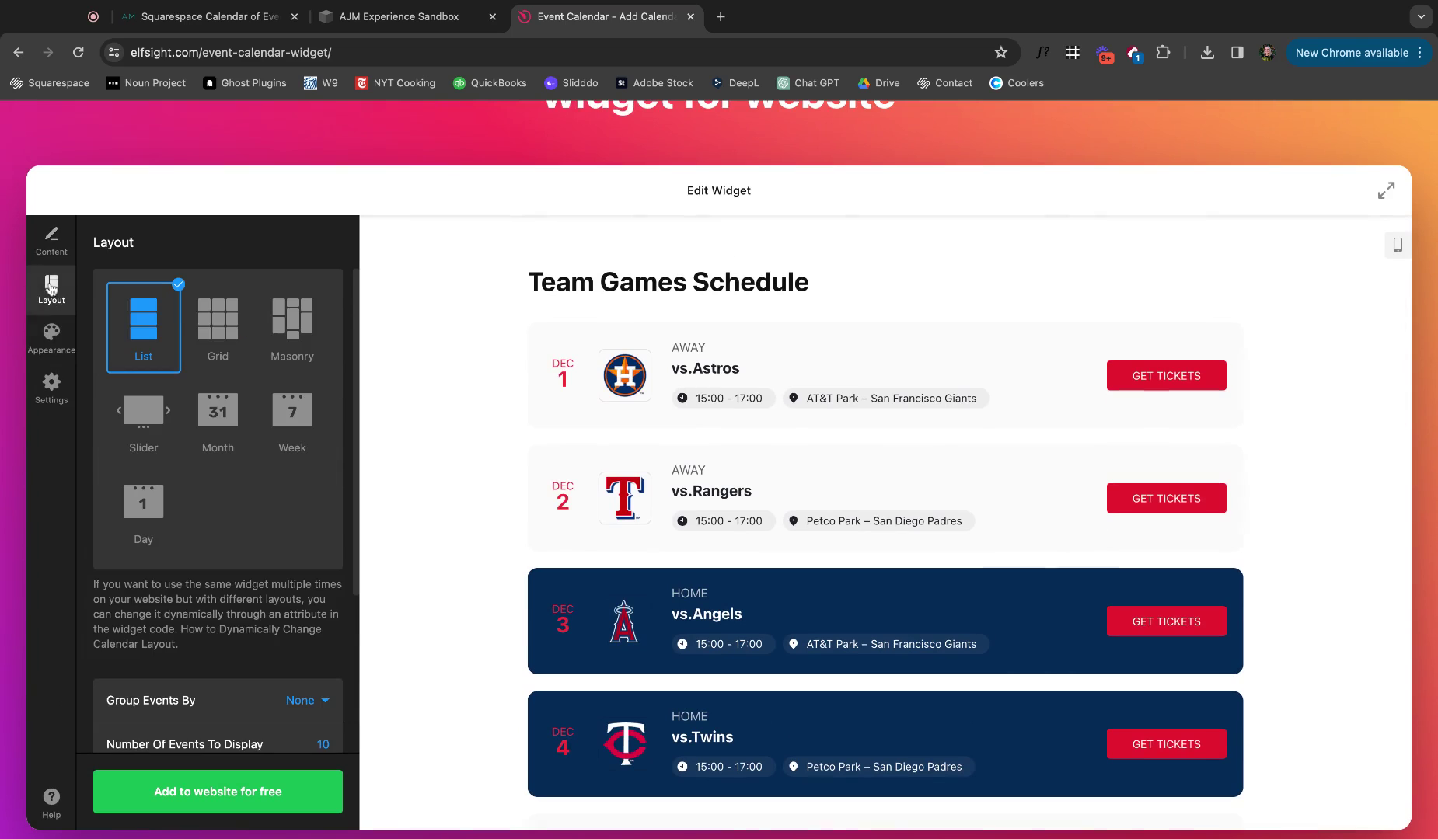
left_click(213, 342)
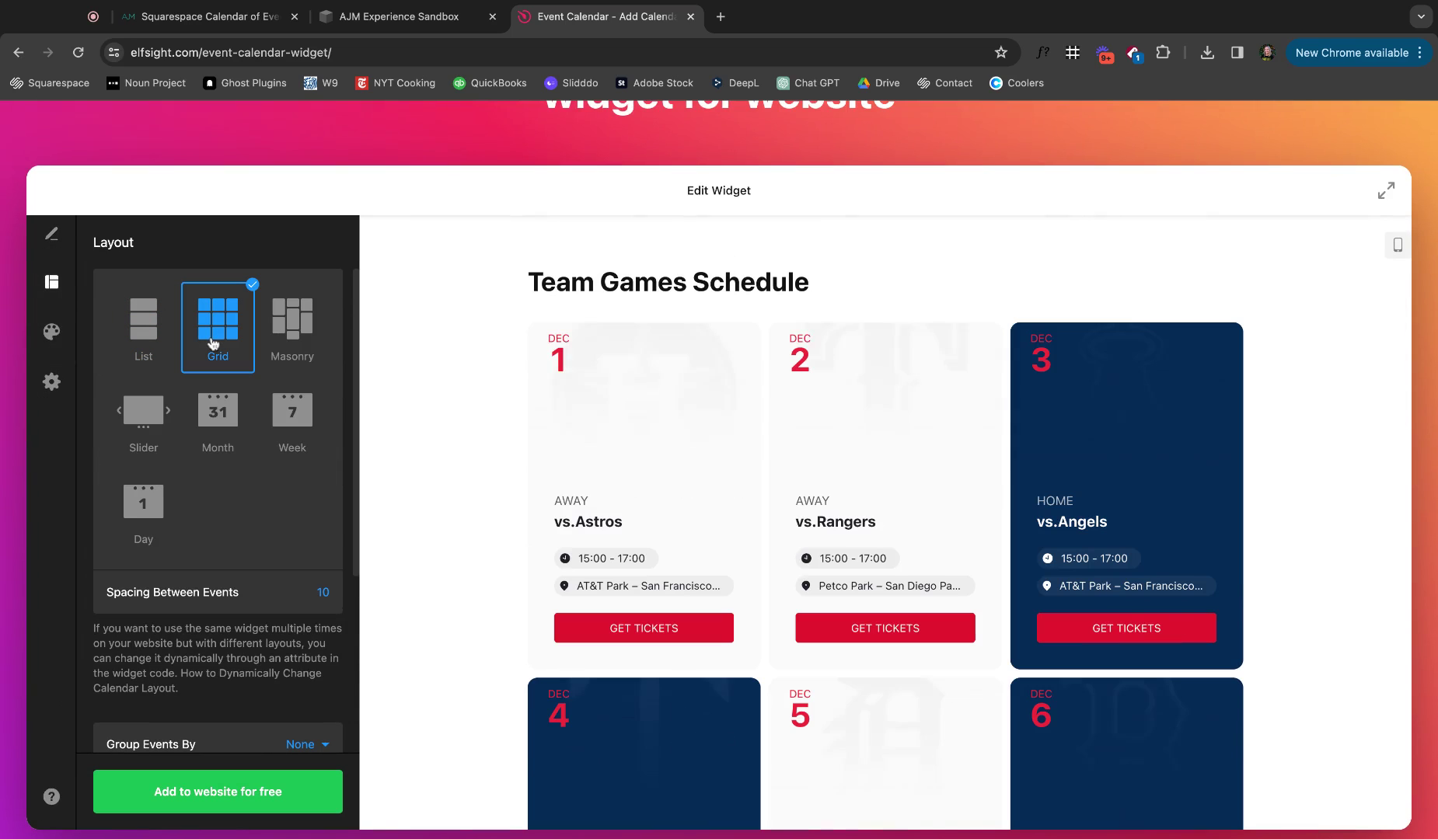
left_click(156, 340)
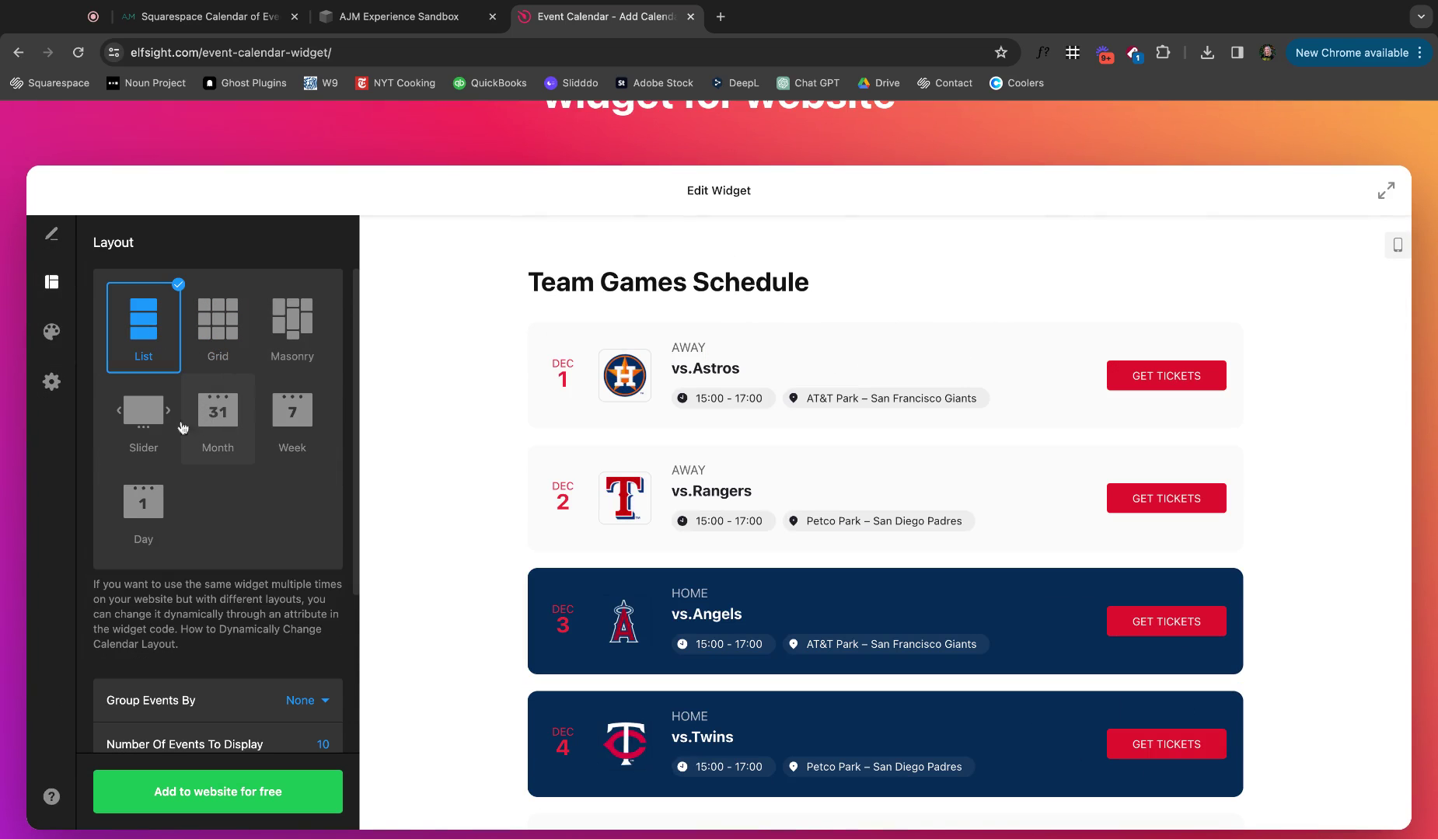
left_click(143, 412)
left_click(142, 329)
- Review the layout panel and bring up the Appearance settings, with the font on Apply from Website
scroll(266, 507, "down", 5)
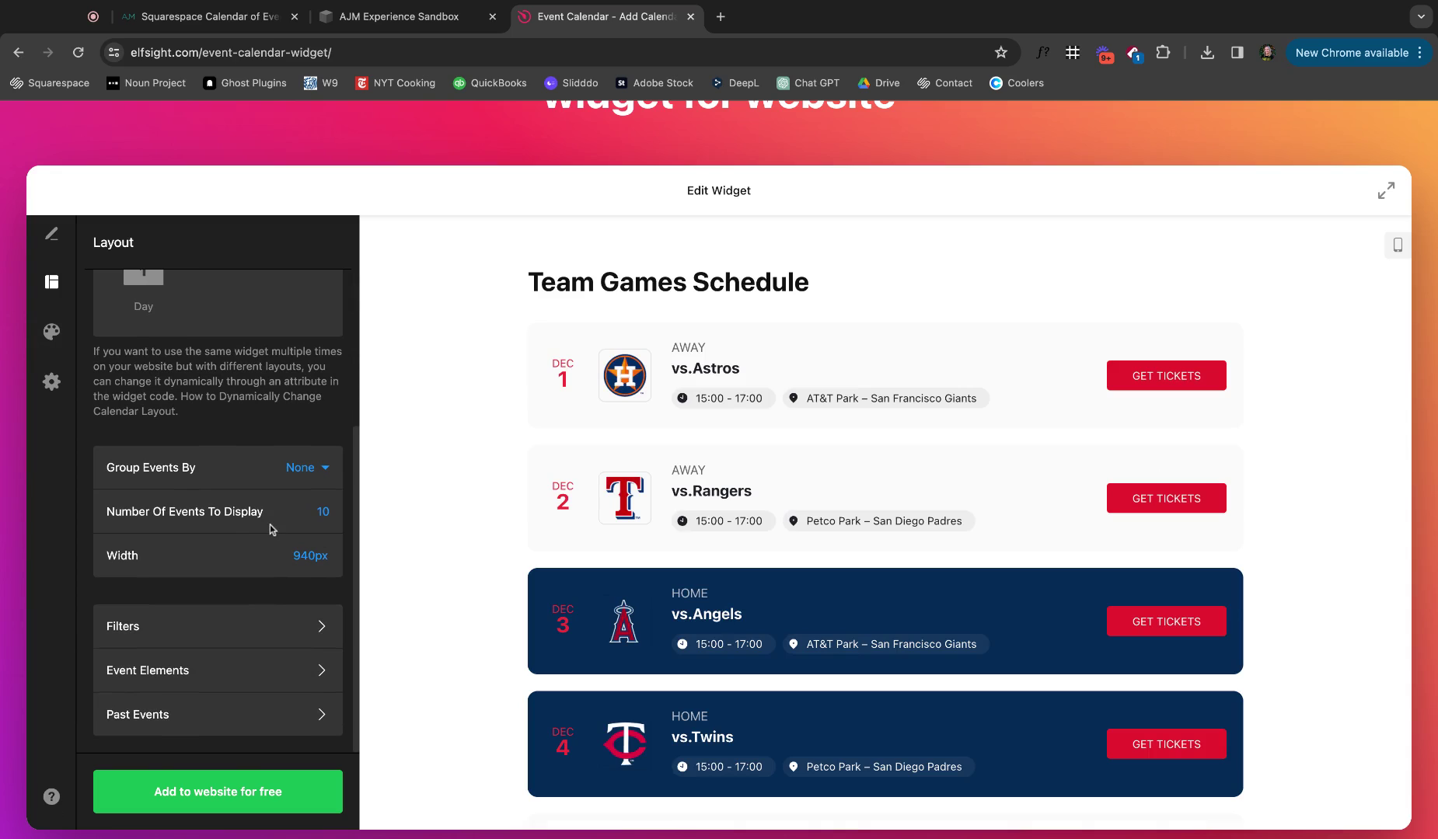
scroll(272, 592, "up", 5)
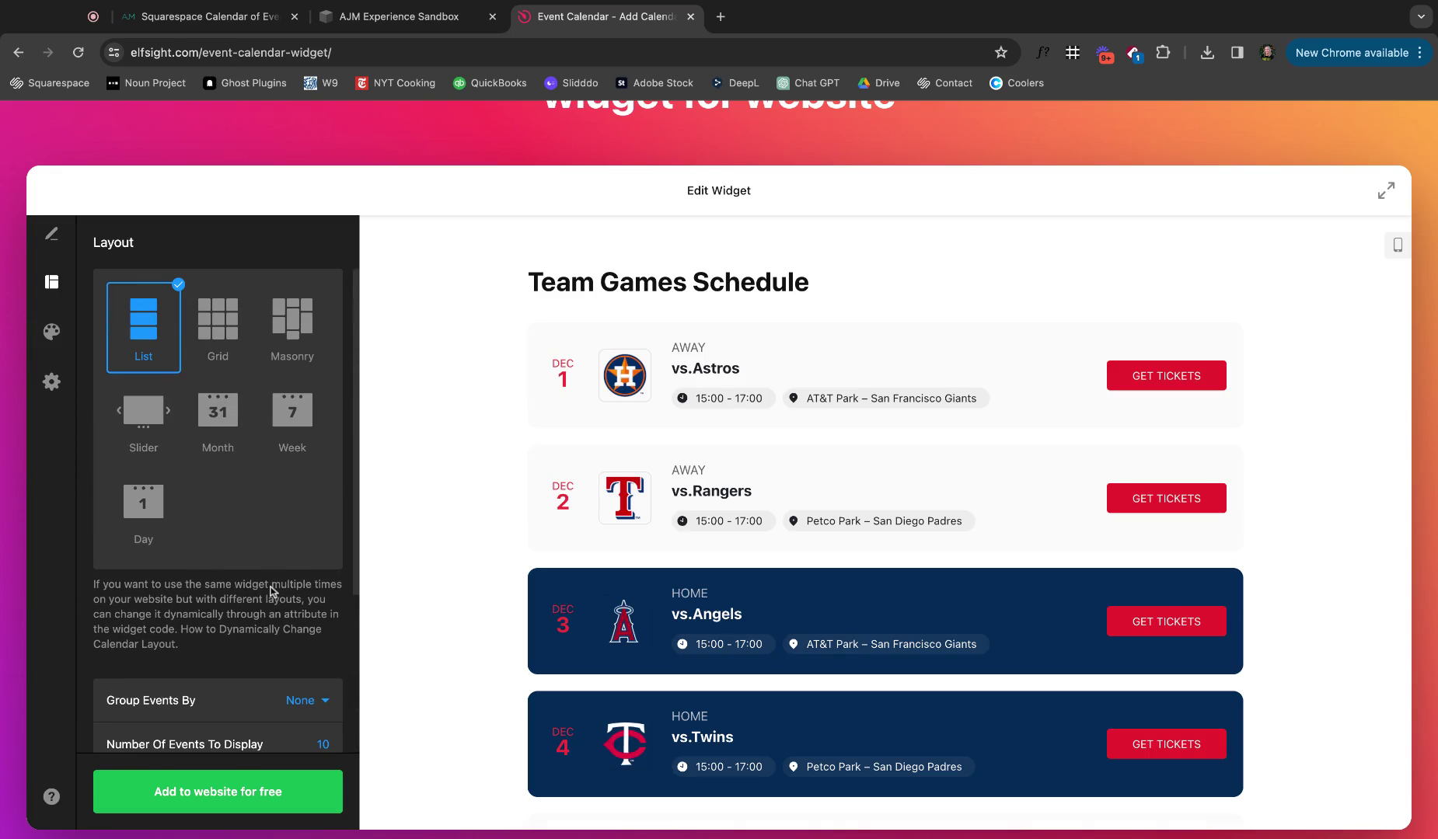
left_click(70, 344)
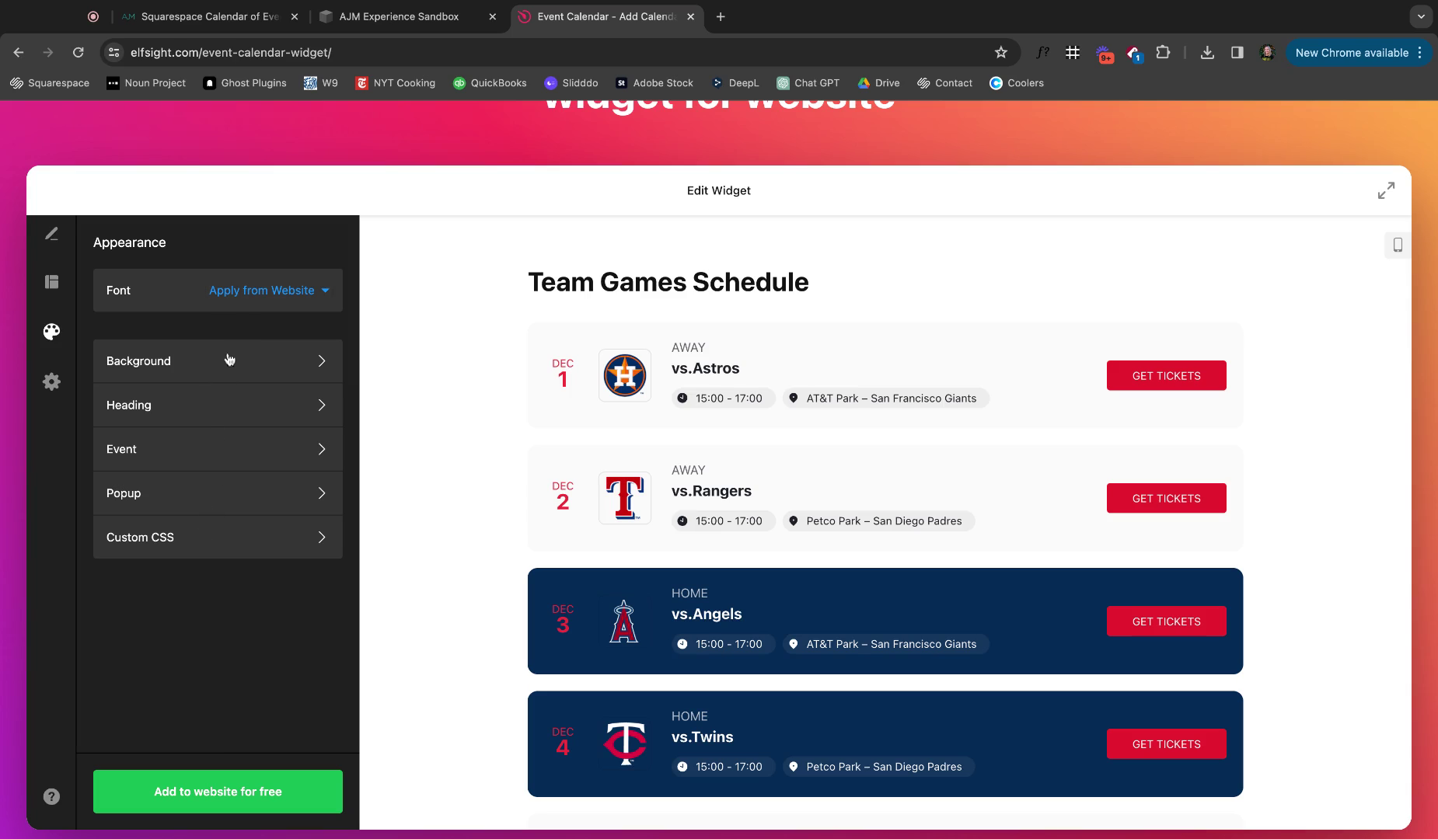
- Look over the widget's general Settings options
scroll(229, 359, "up", 1)
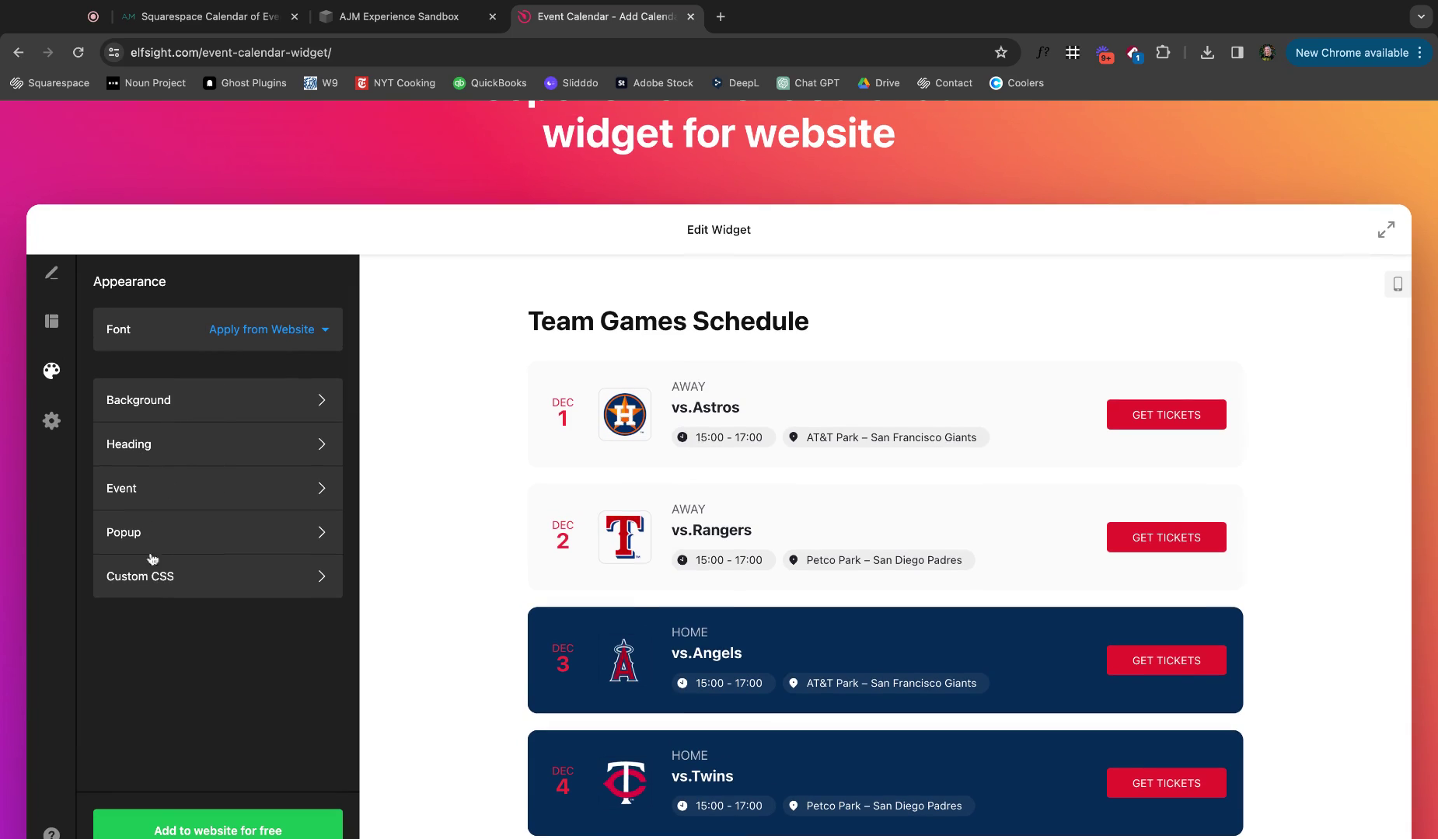
left_click(51, 421)
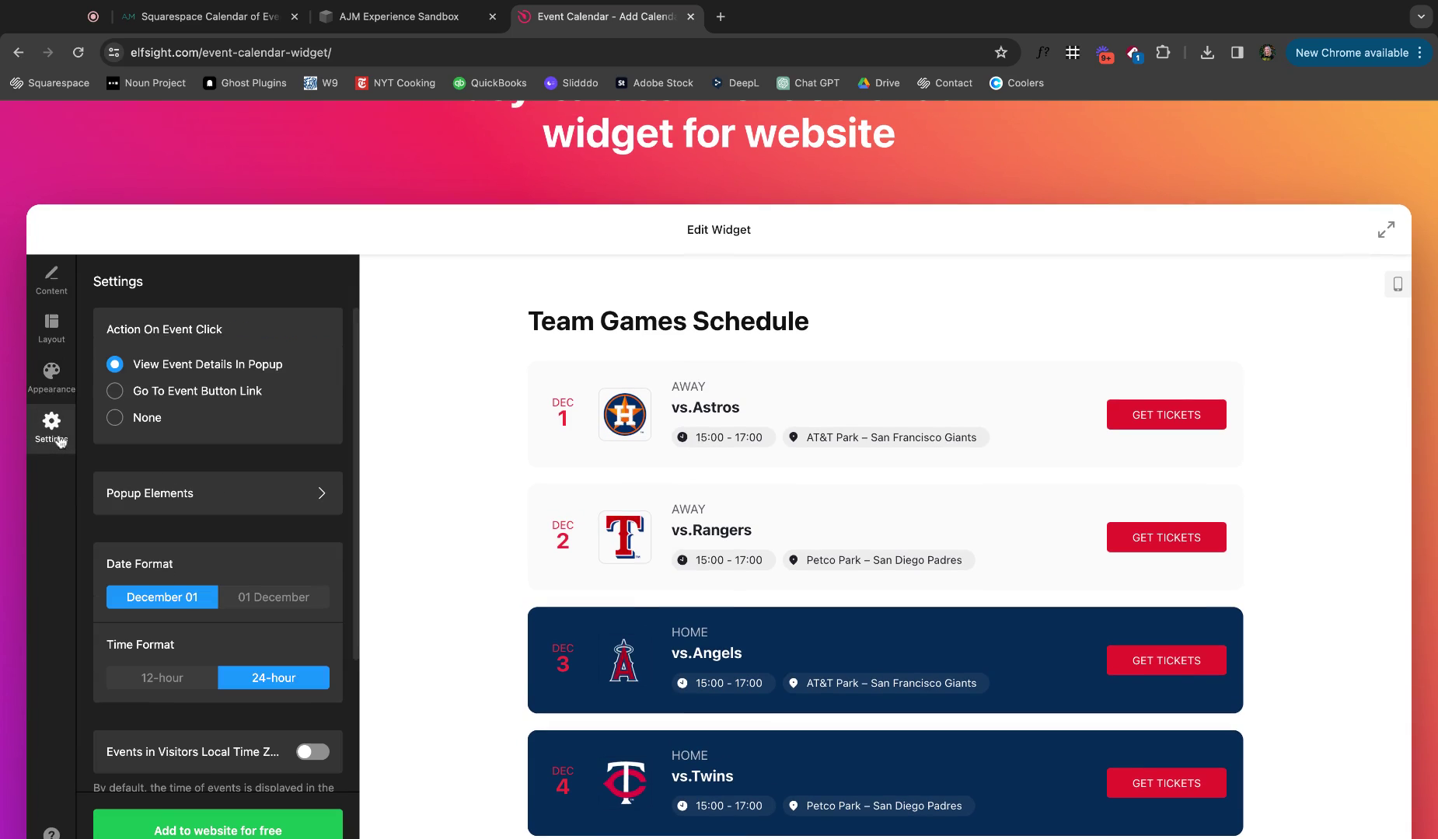
scroll(263, 431, "down", 5)
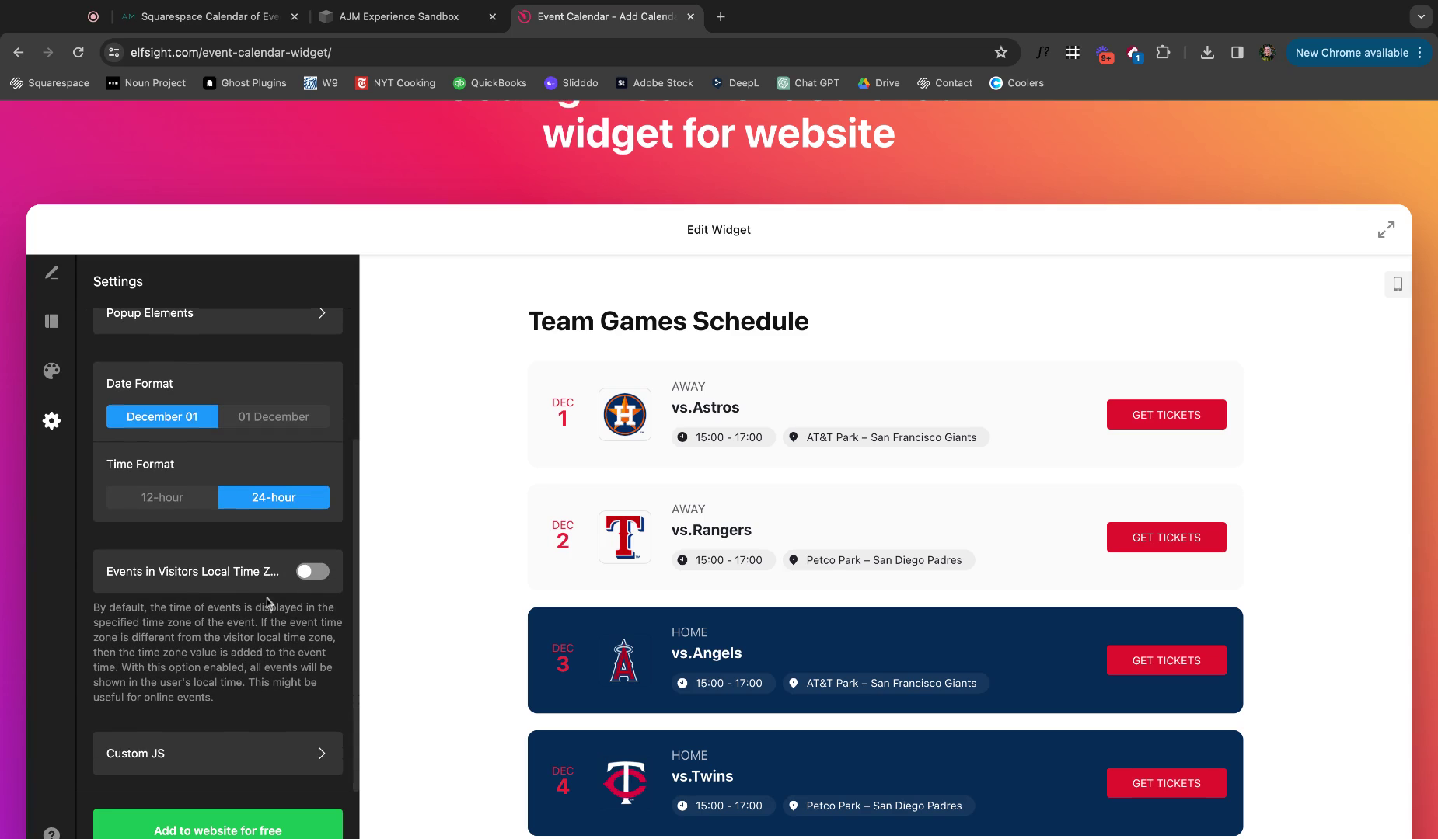
scroll(271, 737, "down", 3)
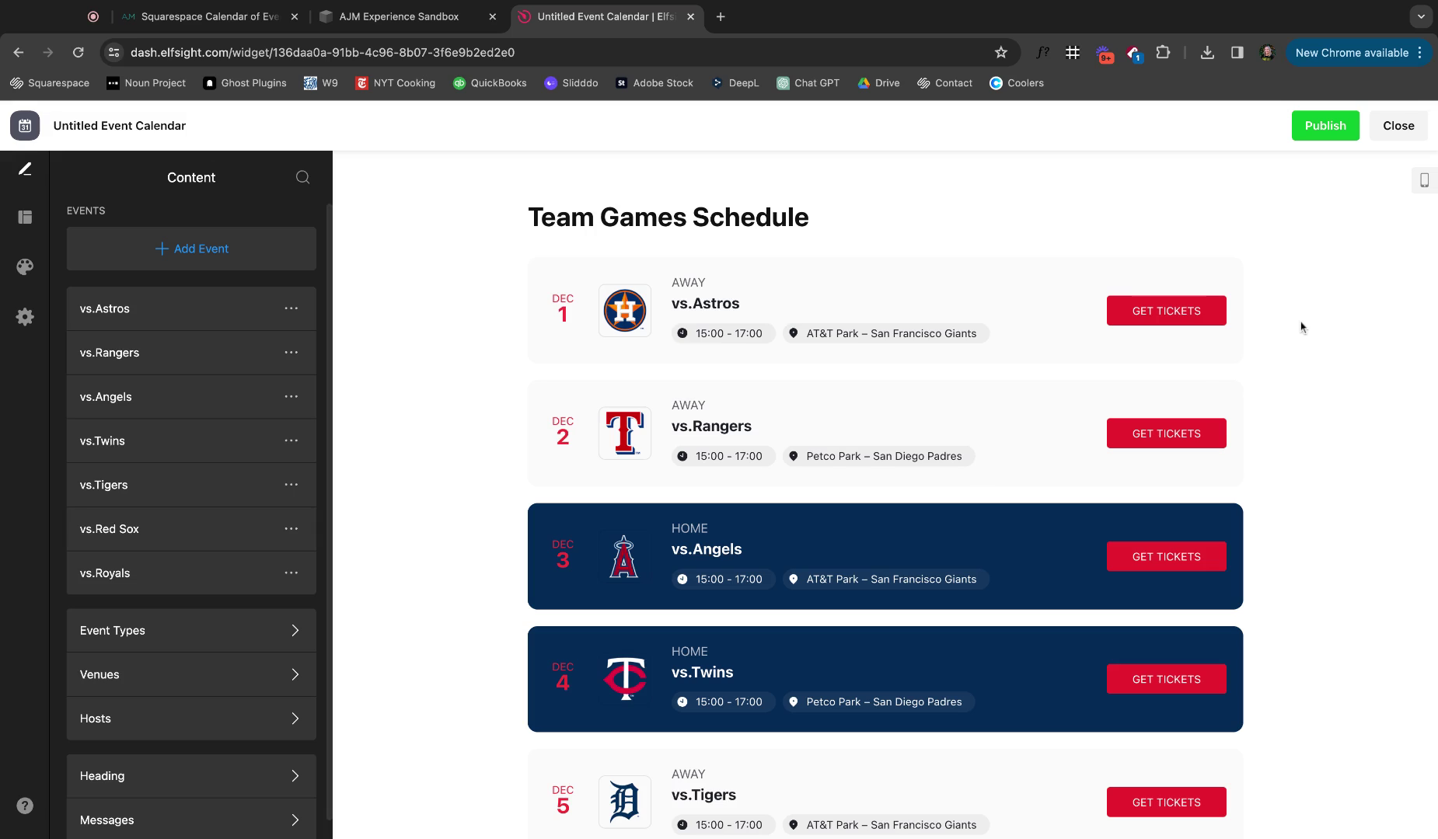
- Publish the widget changes and dismiss the pricing page to reach the dashboard
left_click(1312, 139)
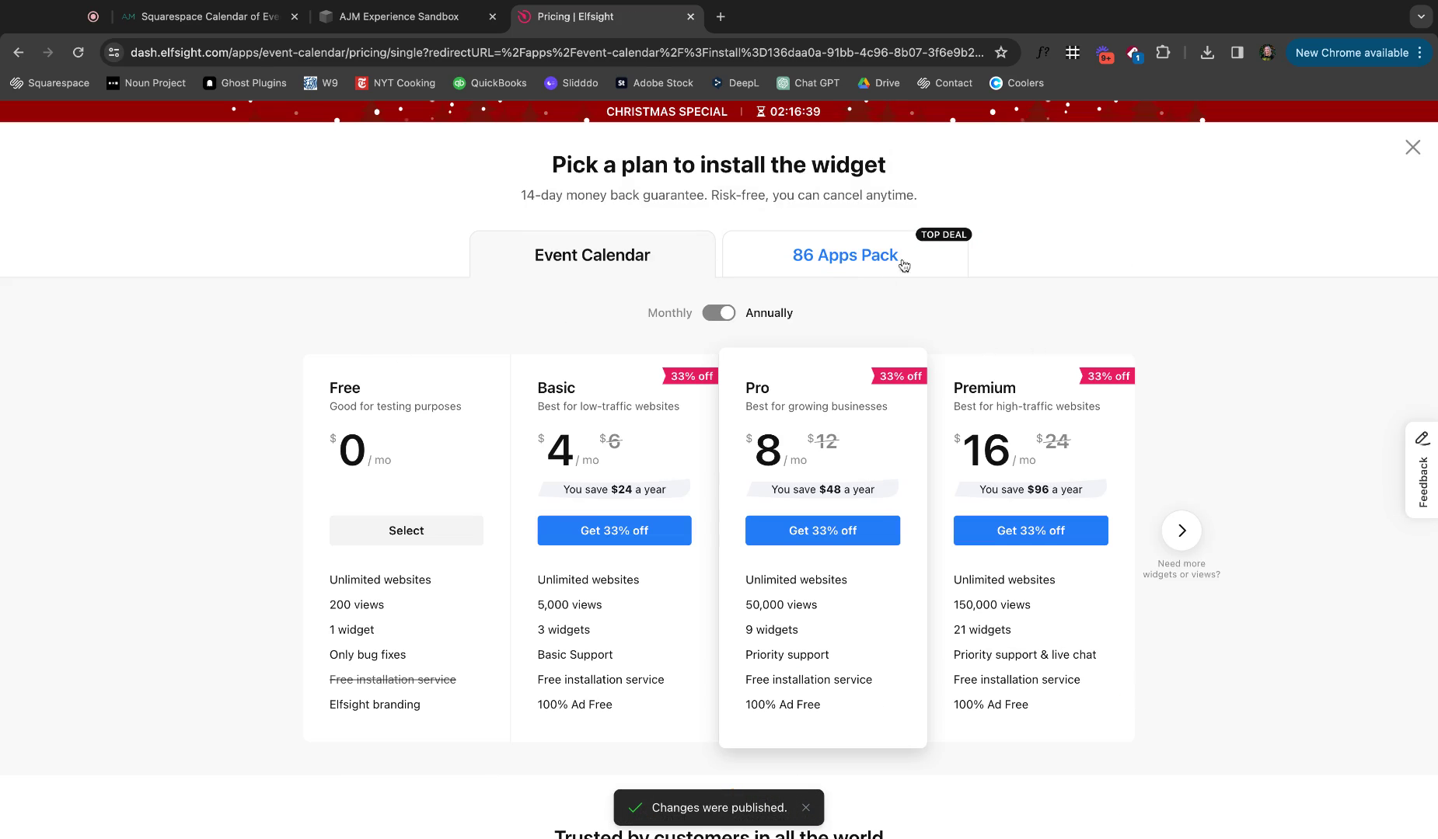
scroll(931, 241, "down", 5)
scroll(936, 240, "up", 5)
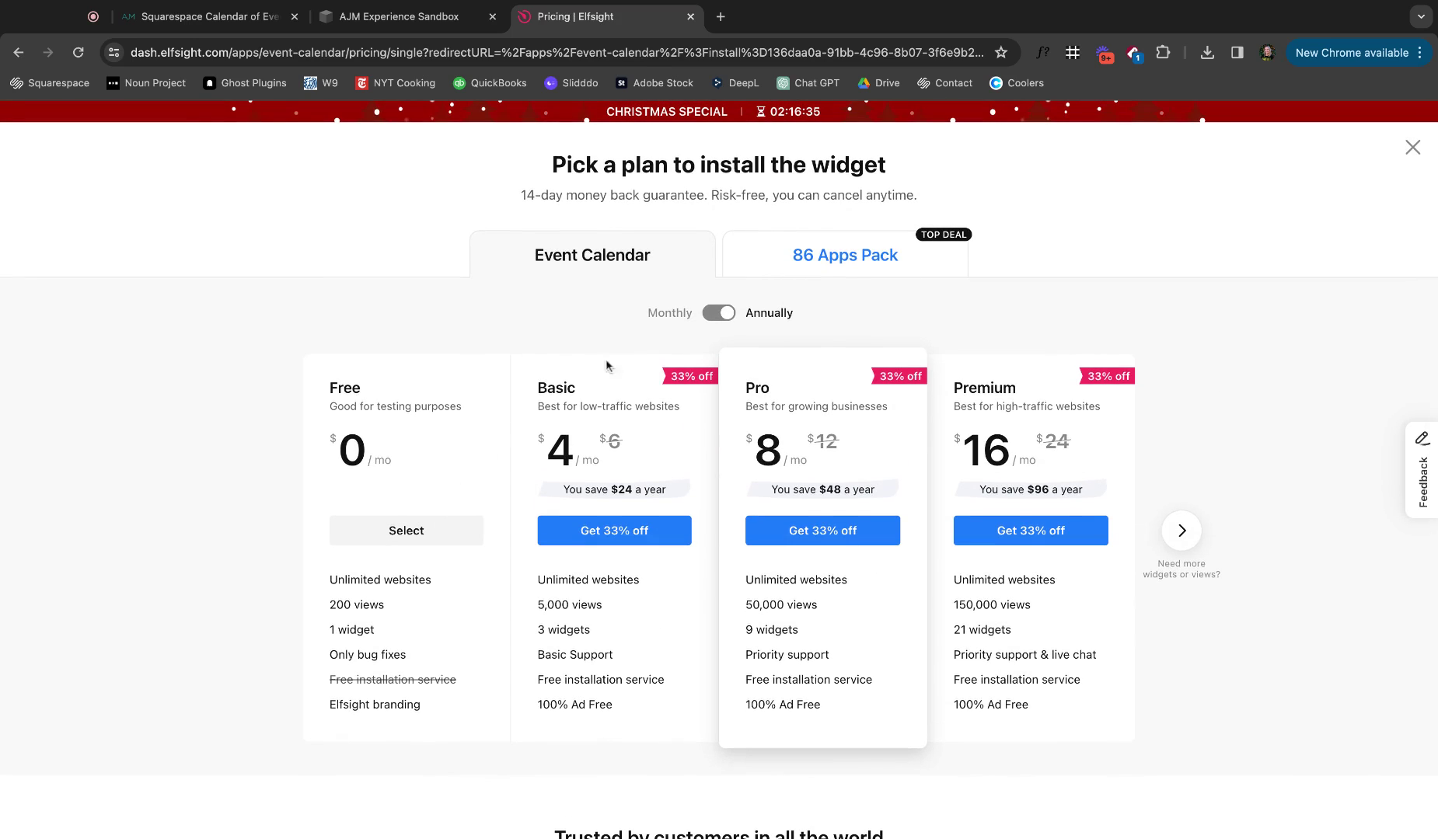
left_click(1412, 147)
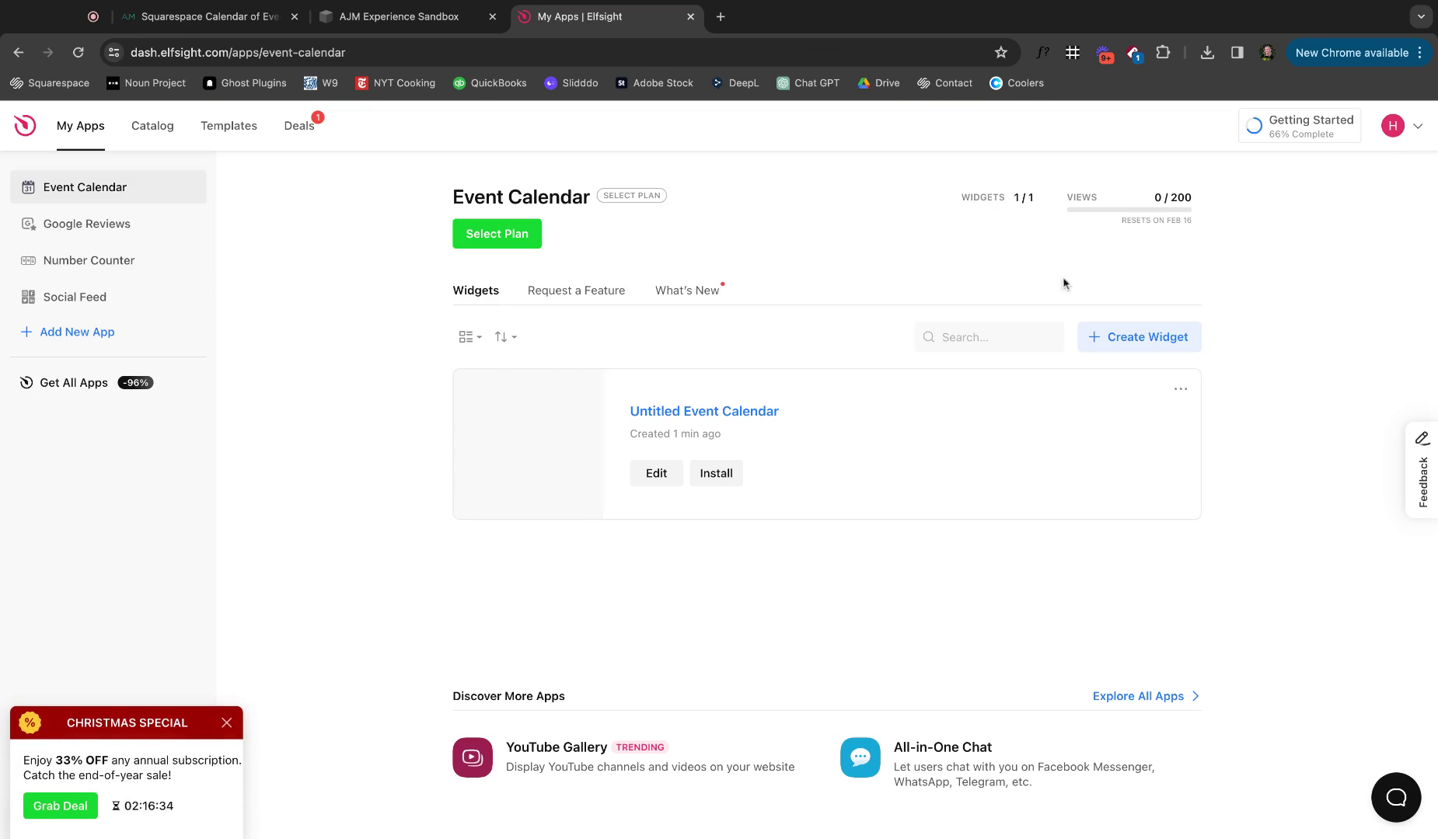
- Attempt to install the calendar widget twice, closing the plan picker each time
left_click(716, 473)
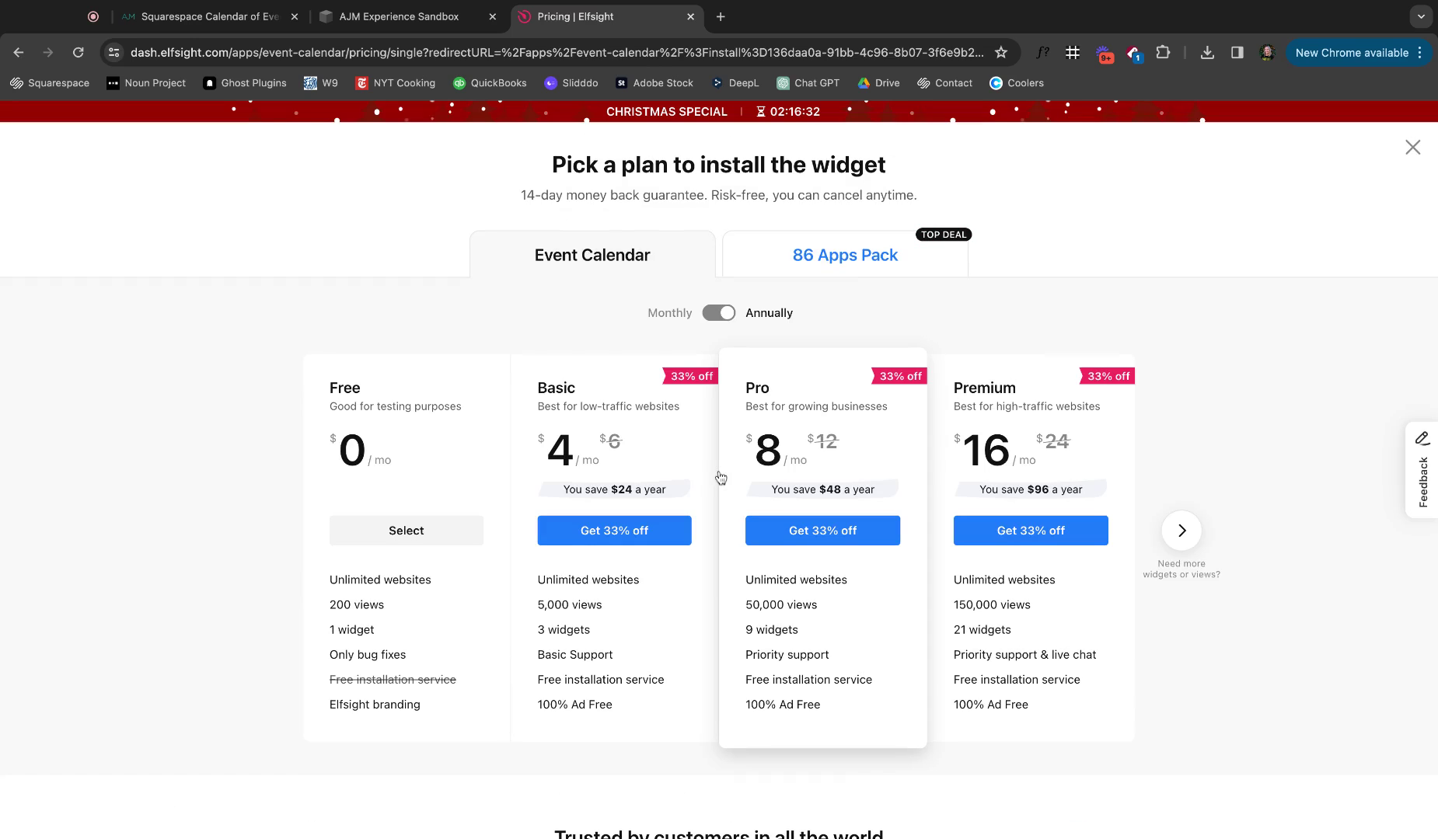
left_click(1420, 159)
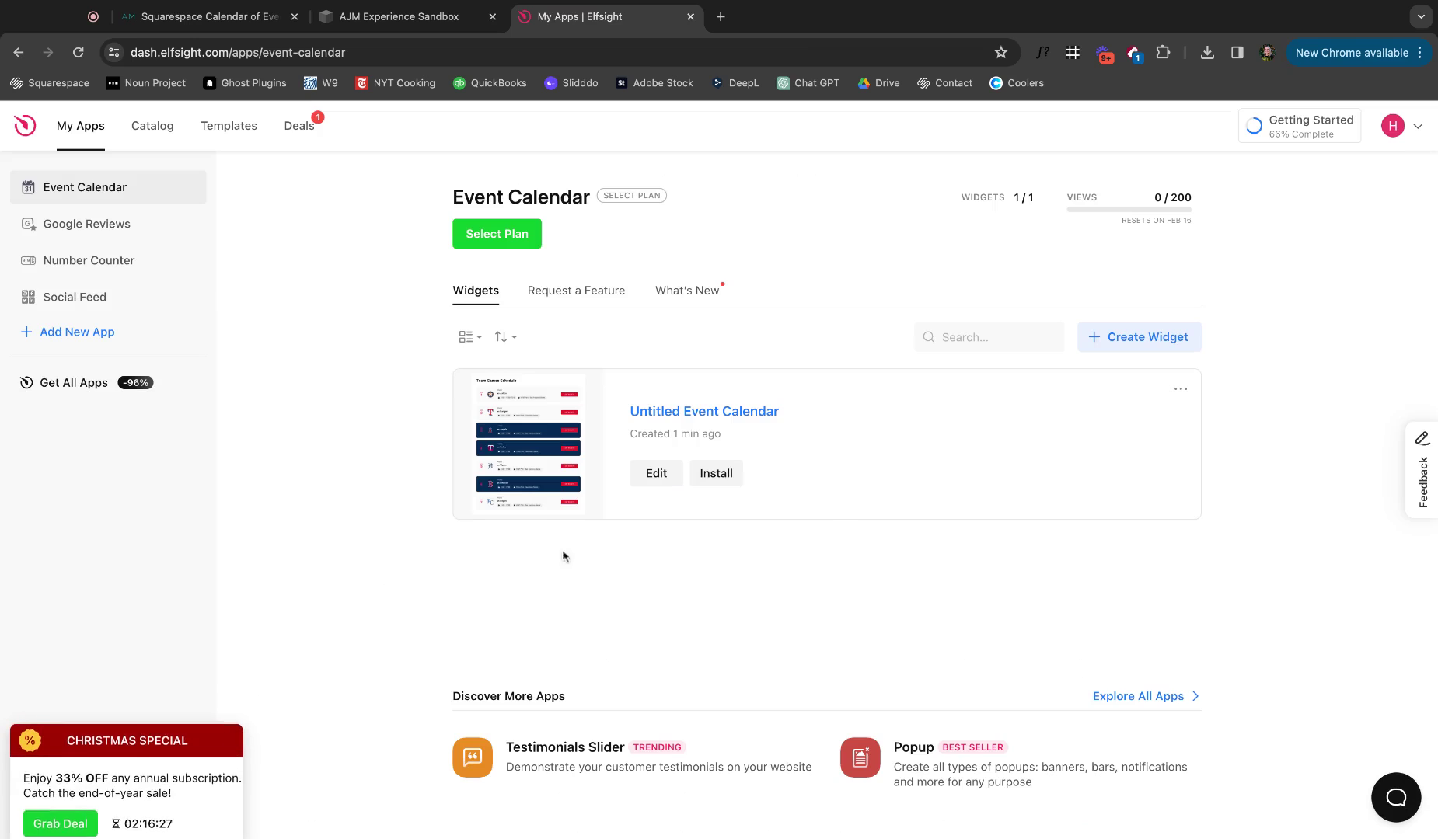
left_click(715, 474)
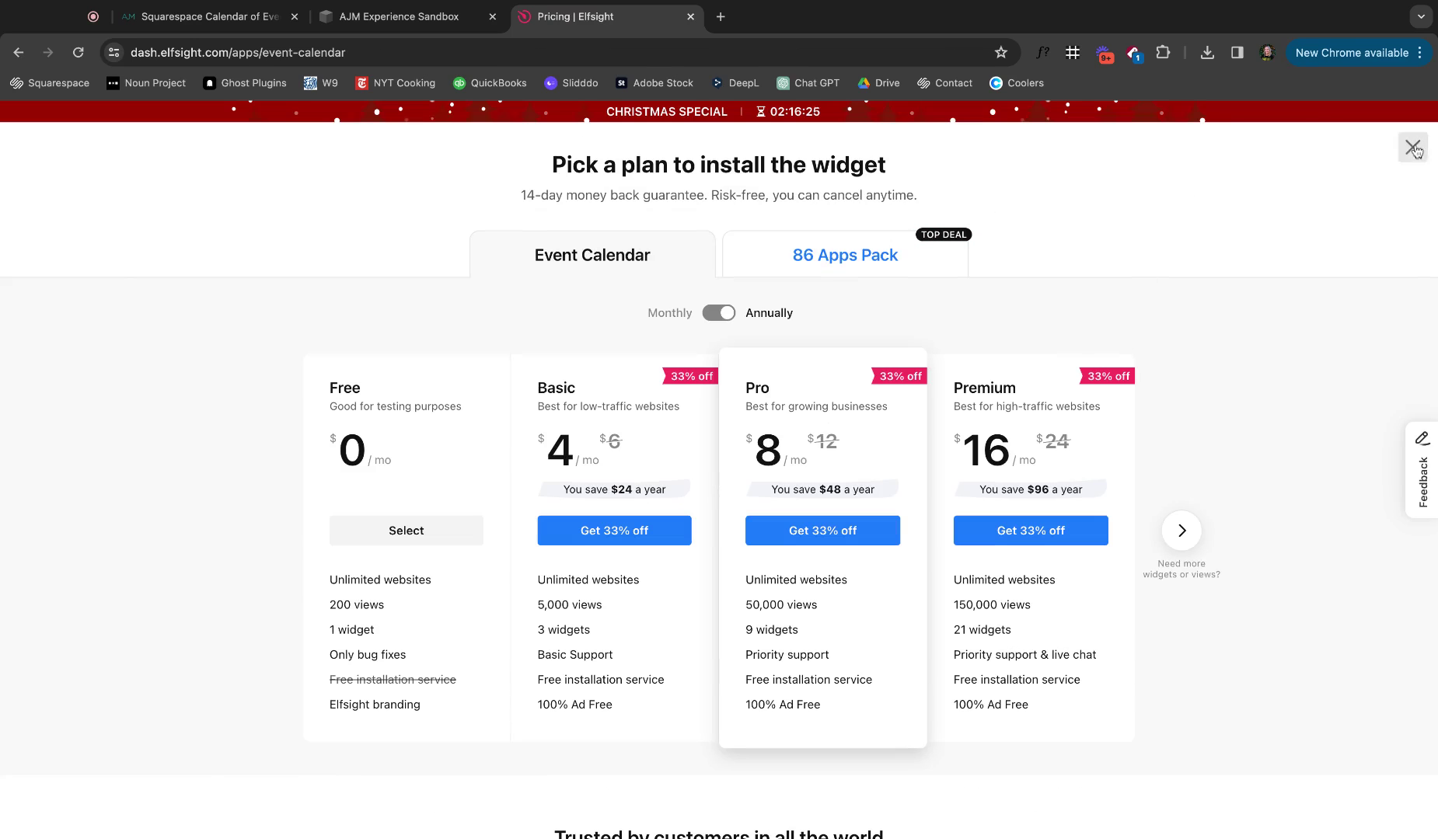
left_click(1418, 153)
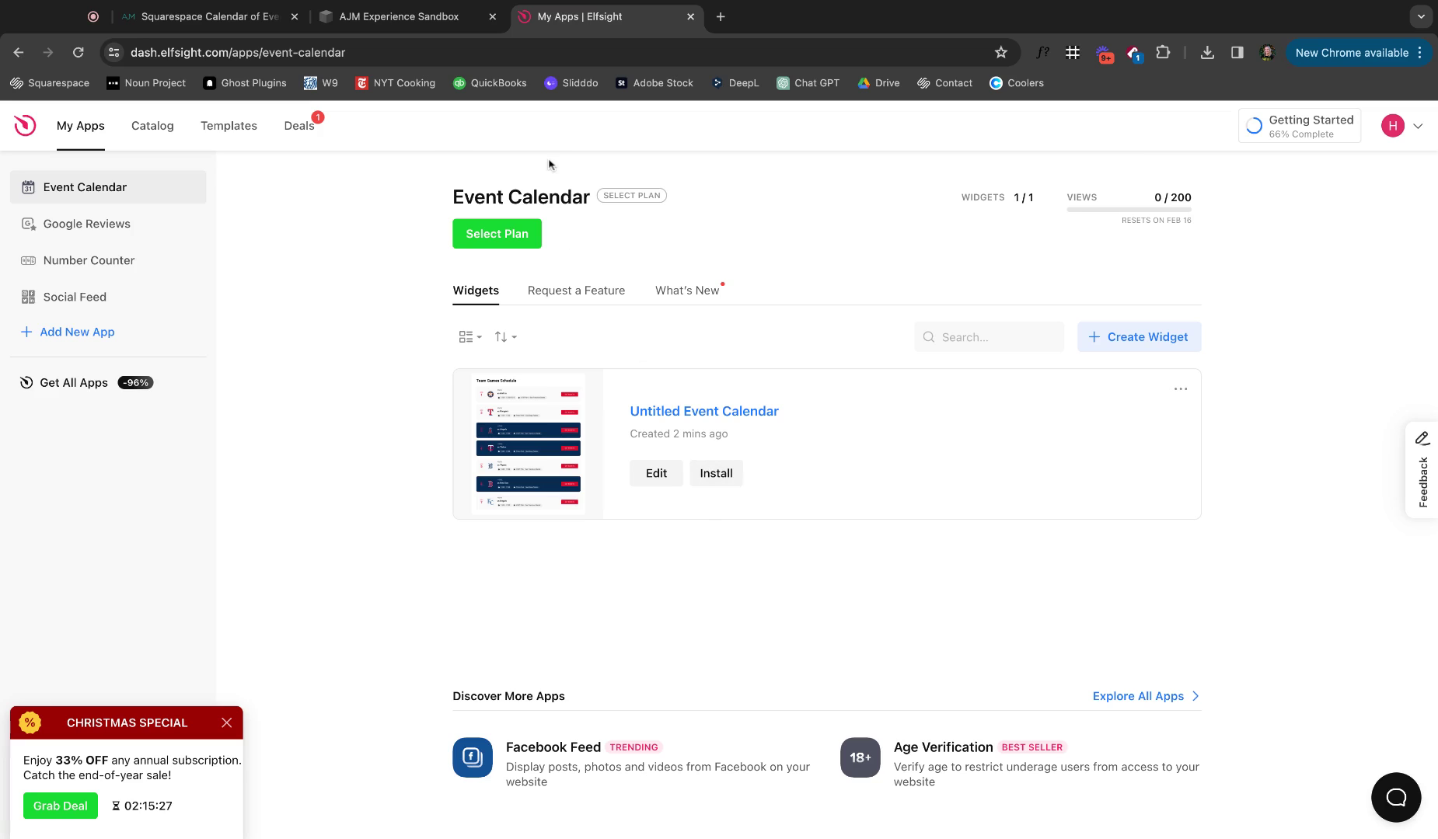
- In Squarespace, edit the homepage and delete the existing calendar block
left_click(398, 17)
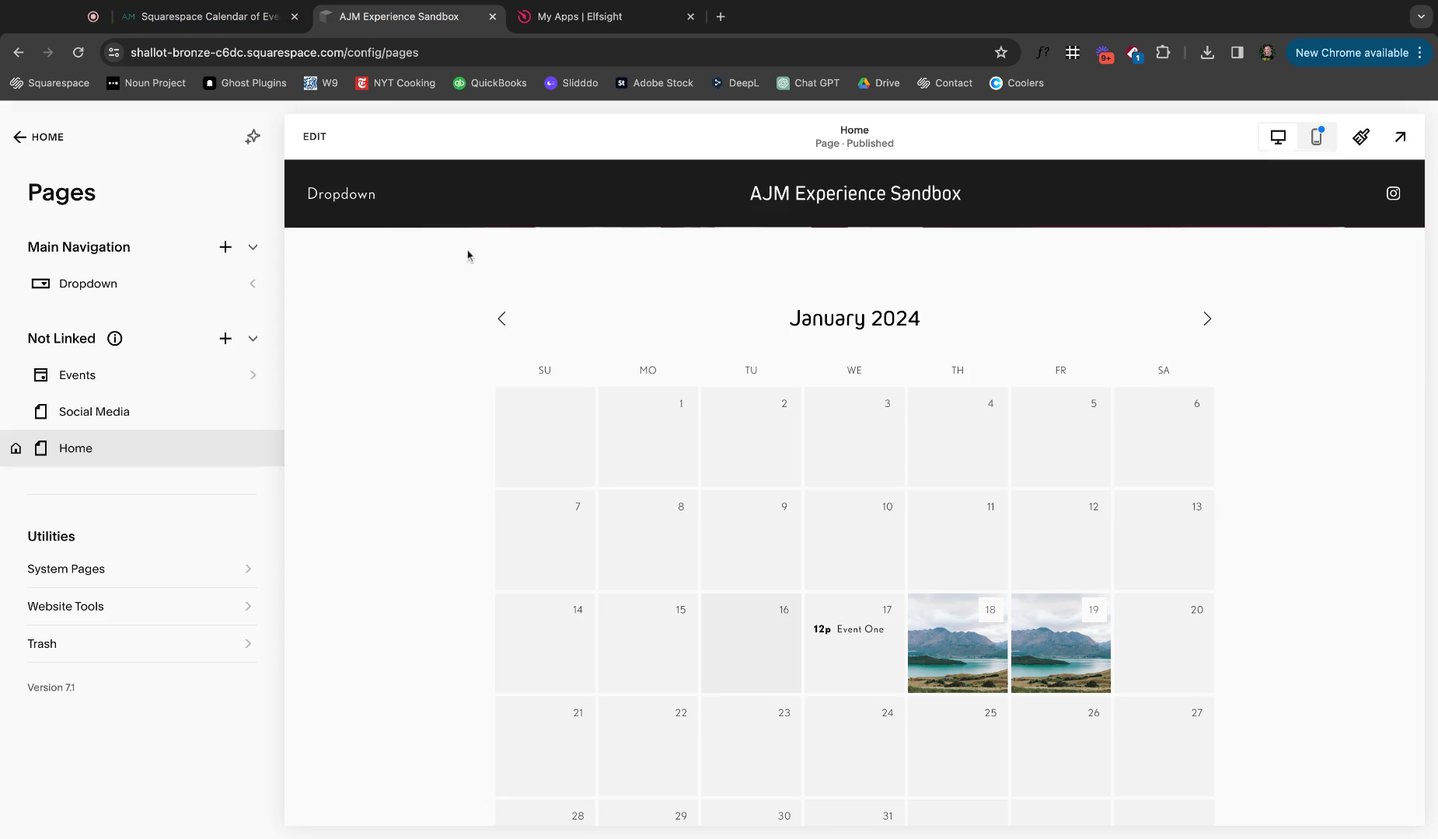
left_click(314, 138)
left_click(555, 496)
key("BackSpace")
- Add a Code block to the section and make it shorter
left_click(116, 325)
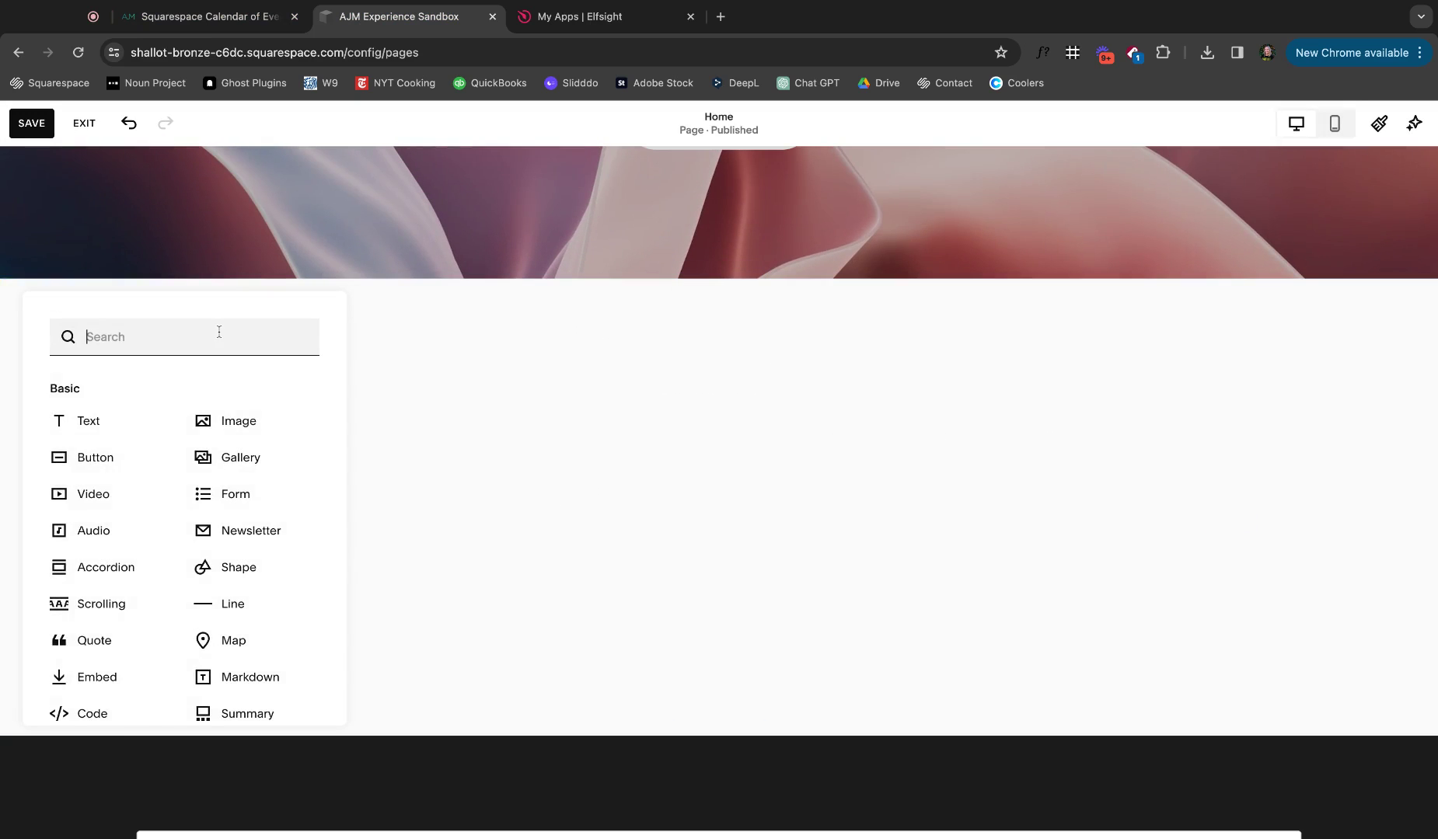
type("code")
left_click(86, 429)
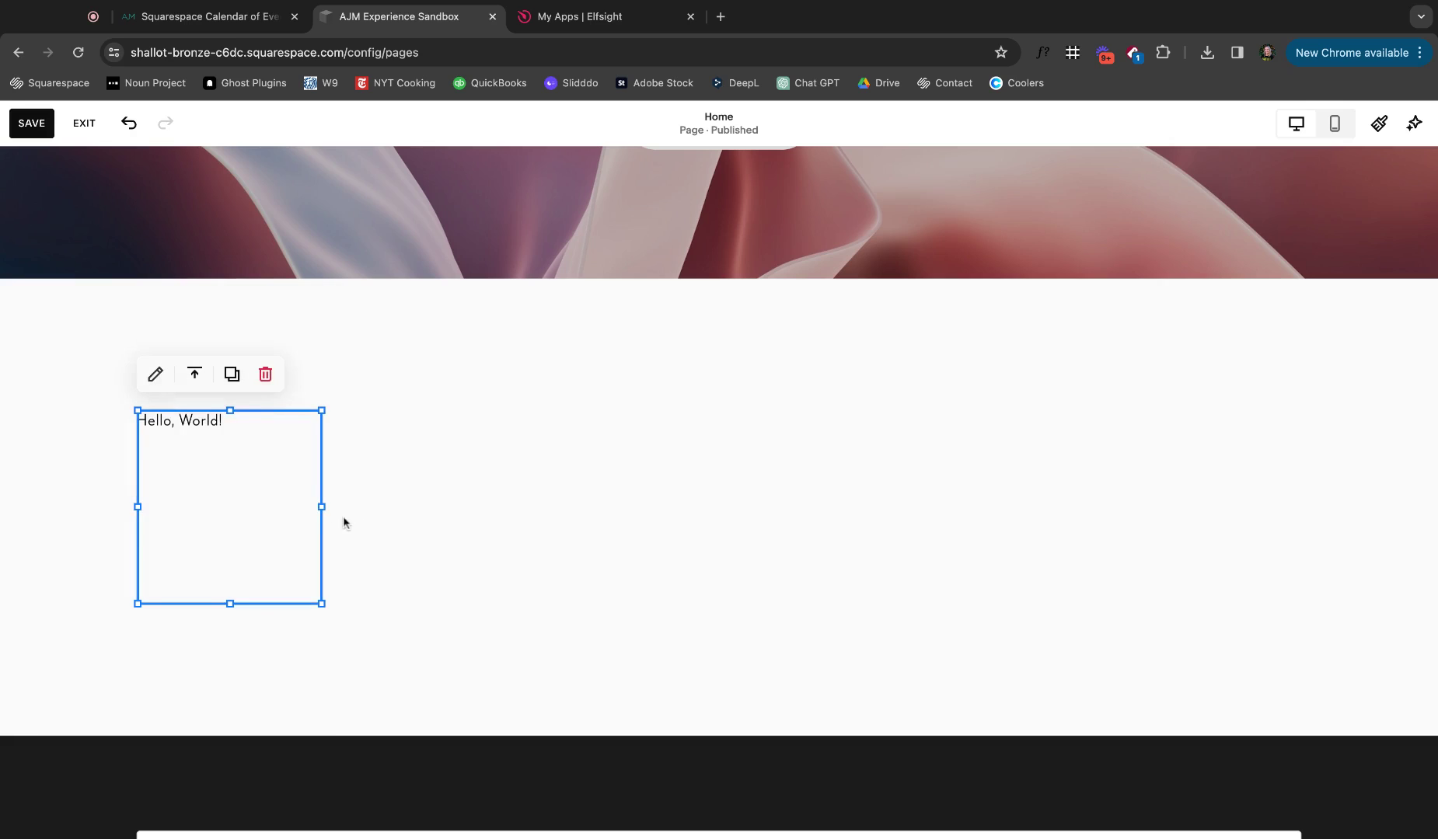
left_click(321, 511)
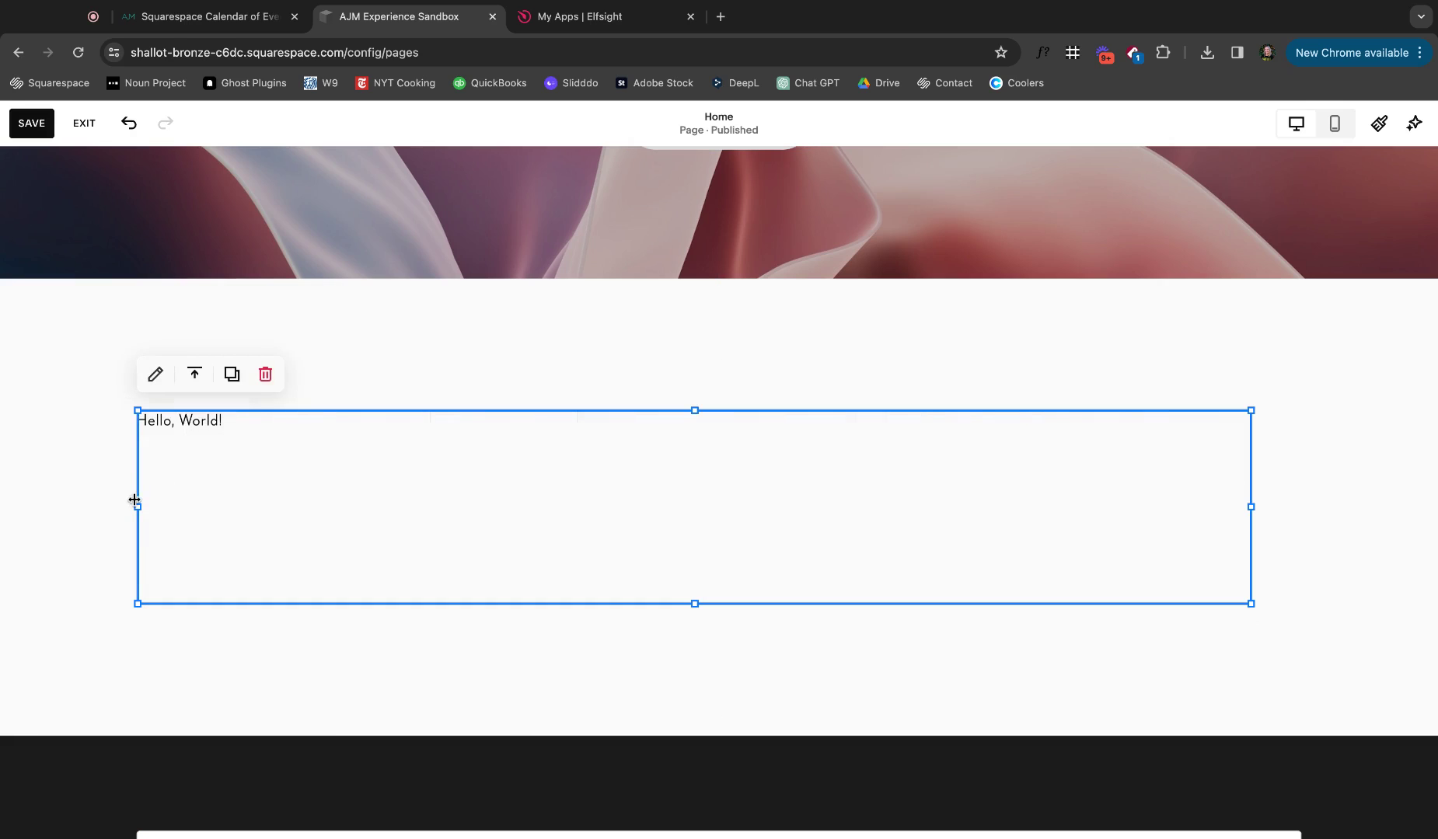
left_click_drag(134, 502, 134, 501)
left_click_drag(725, 600, 715, 488)
left_click(1270, 666)
- Clear the sample Hello, World! code so the code block is empty
left_click(244, 423)
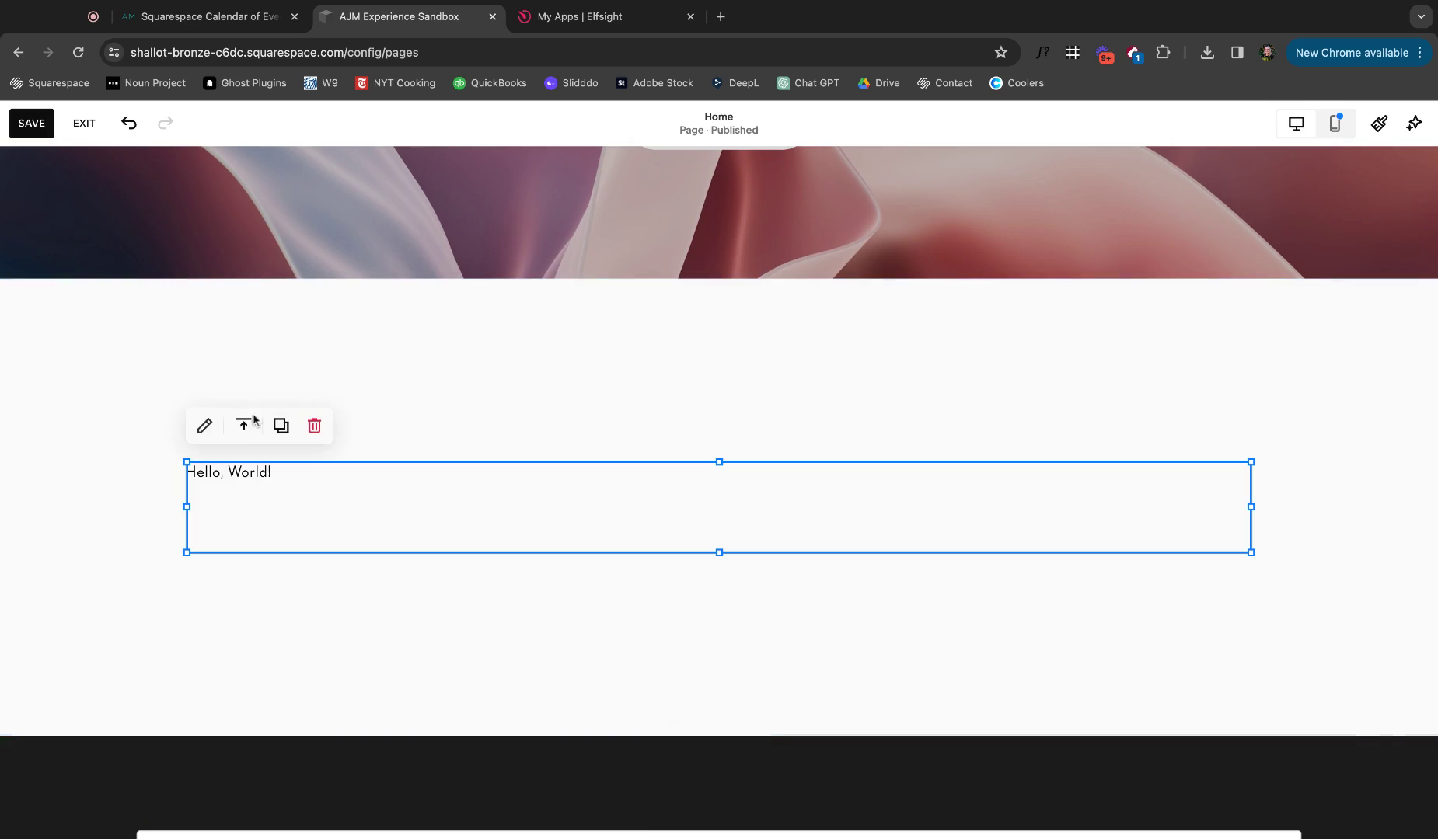
left_click(204, 428)
triple_click(1109, 518)
key("BackSpace")
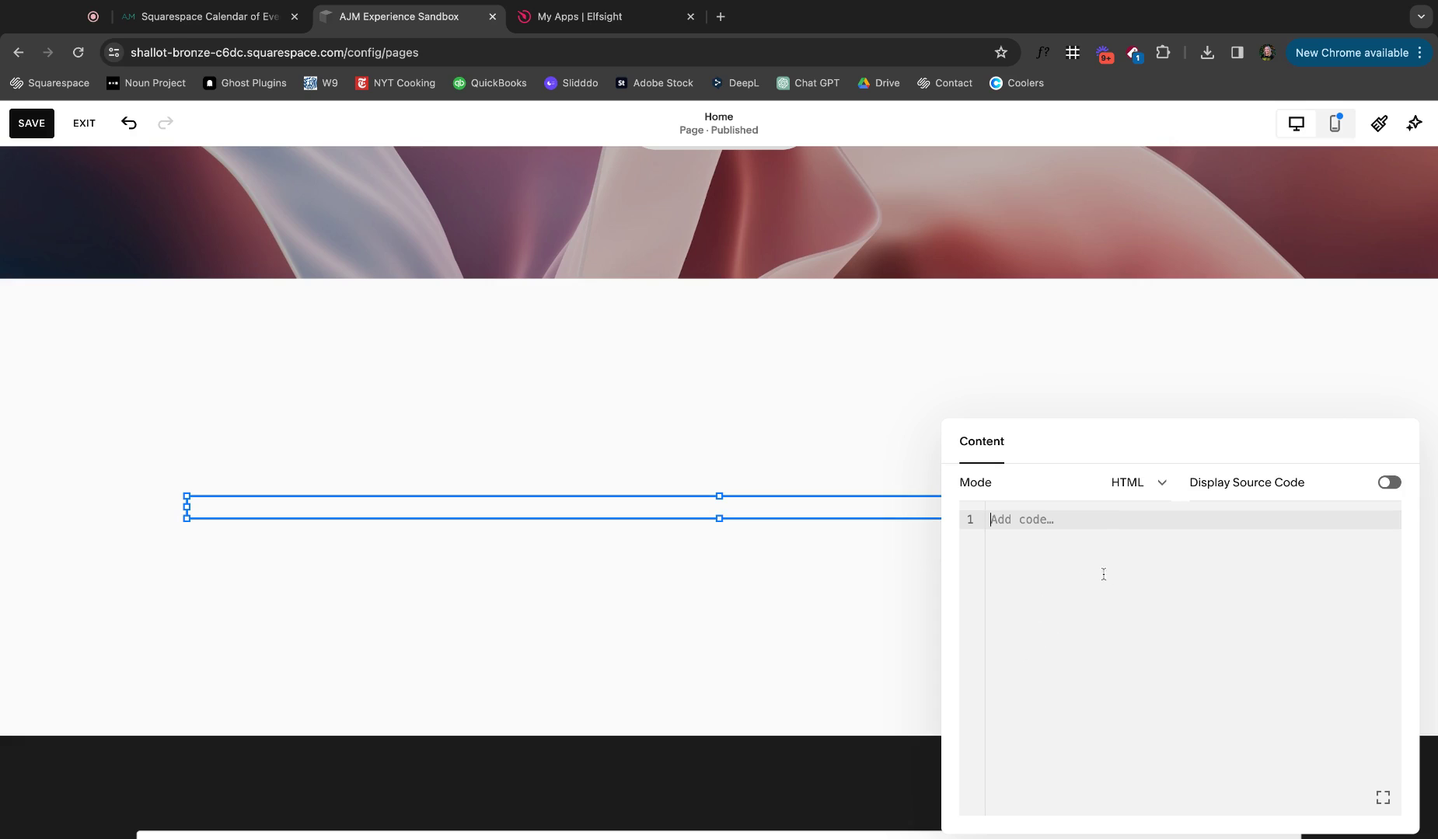
left_click(787, 397)
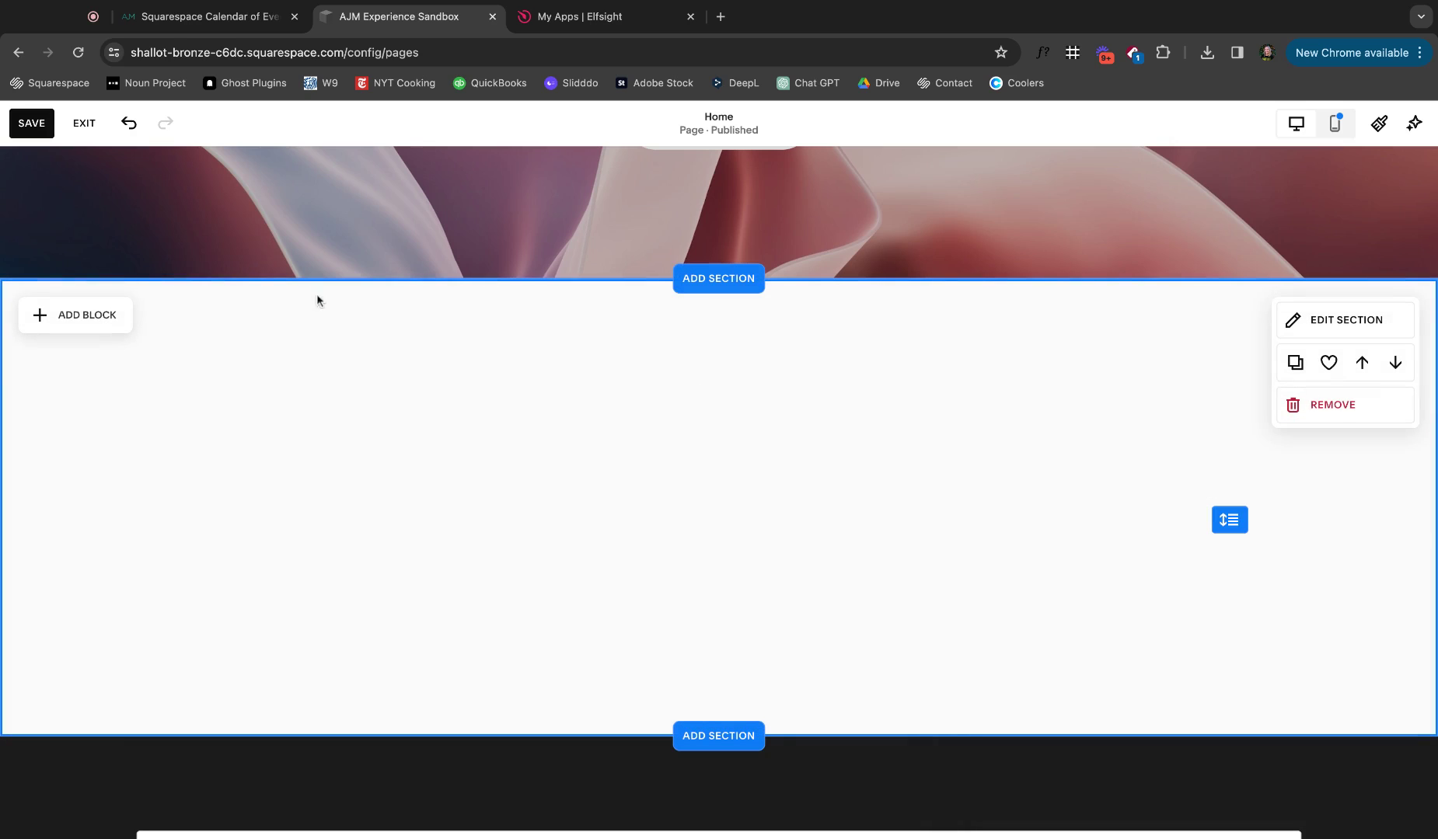